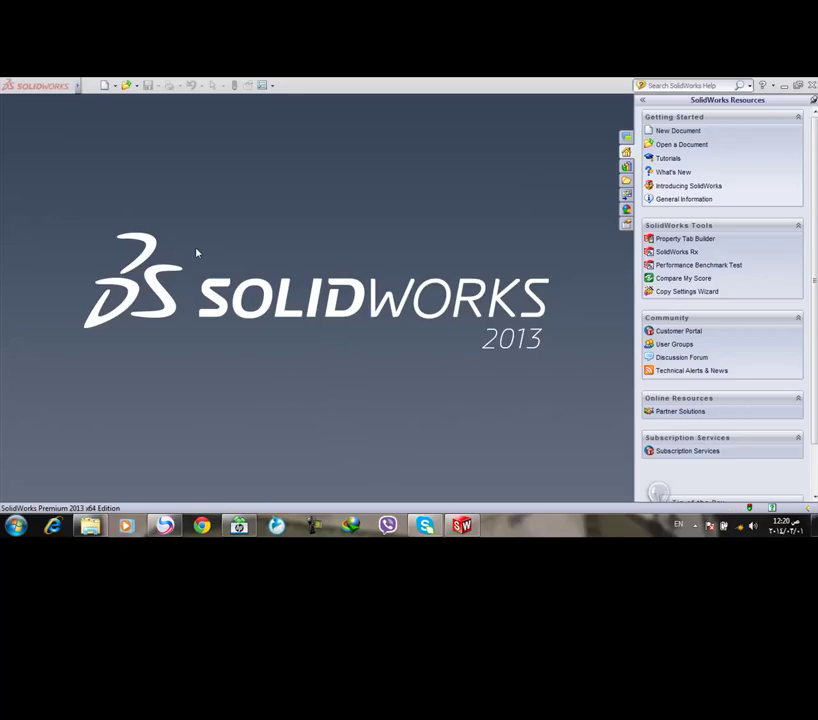
Create a new part and begin a sketch on its Front Plane
click(104, 85)
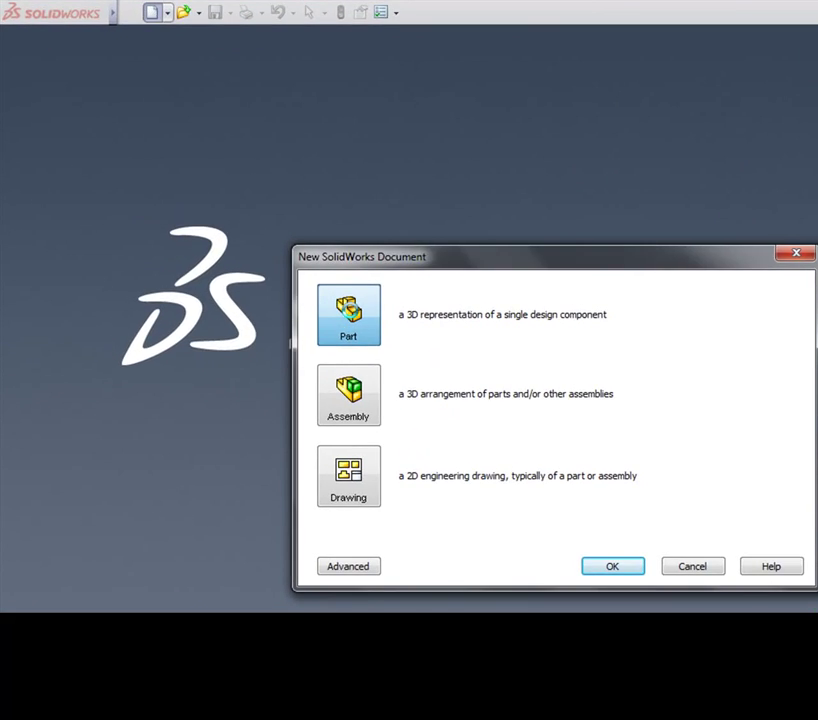
double_click(348, 315)
right_click(58, 240)
right_click(60, 290)
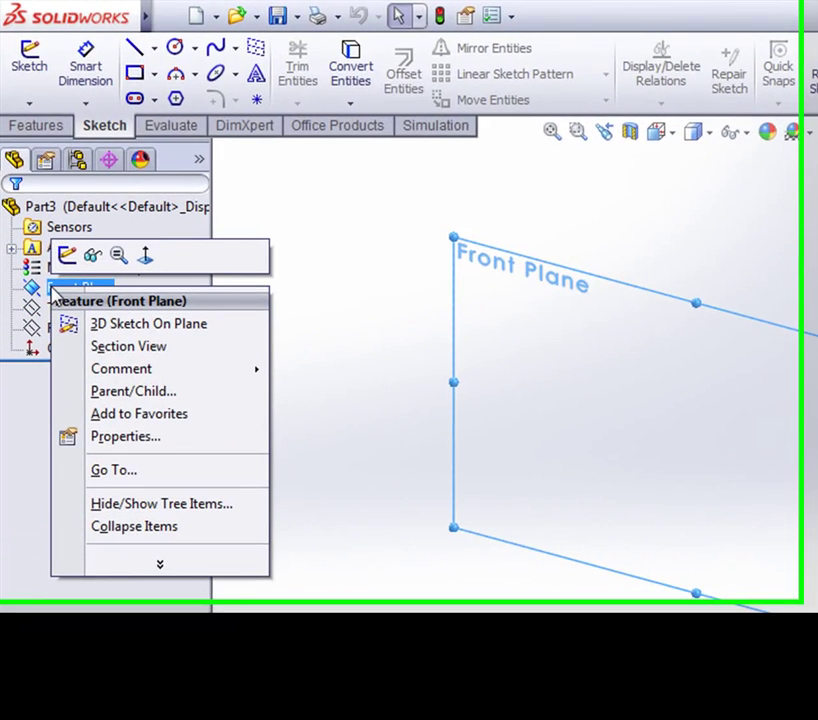
click(145, 256)
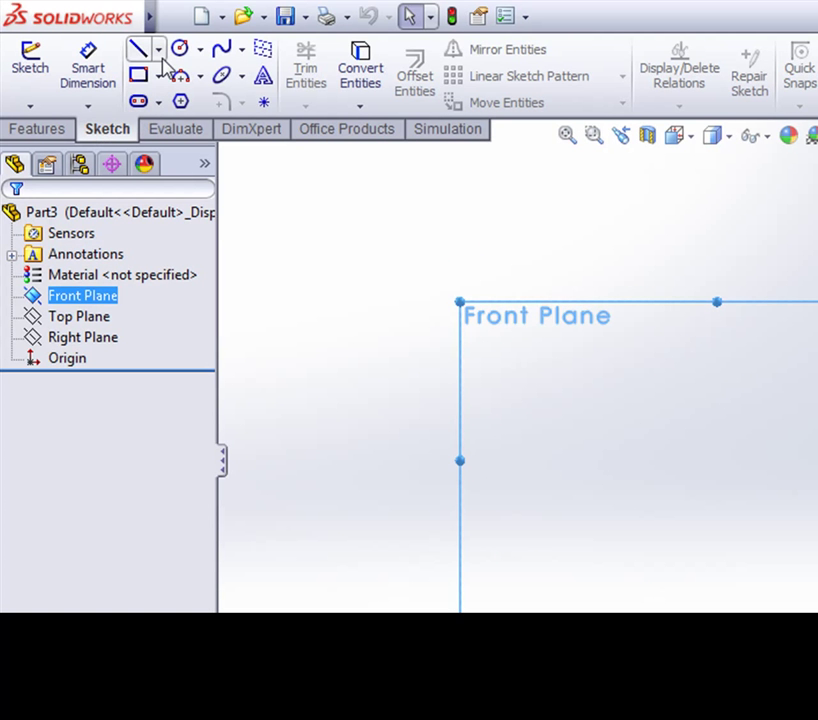
From the origin, sketch the vertical edge, the top step and a tangent arc notch
click(138, 48)
click(717, 460)
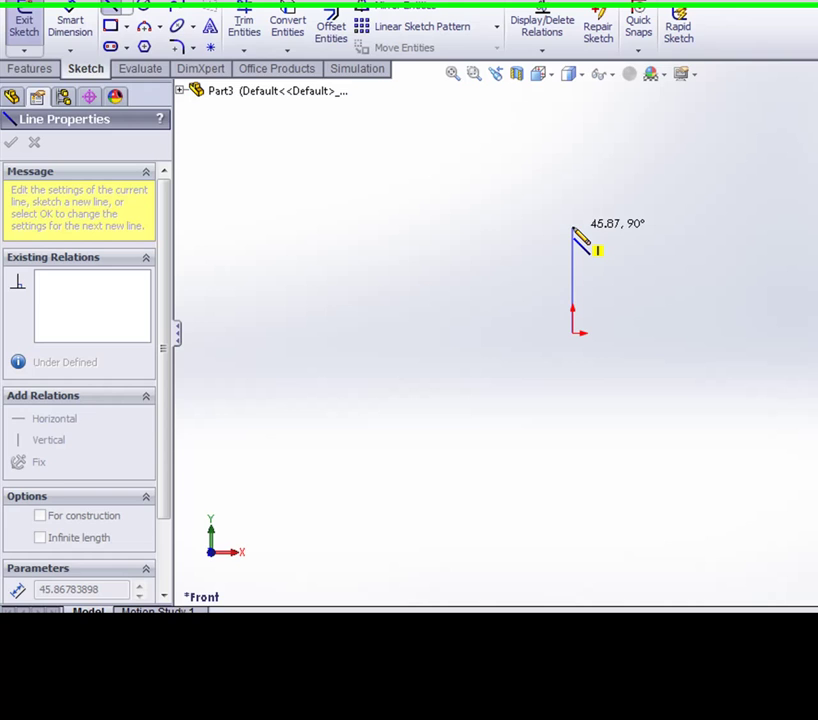
click(717, 330)
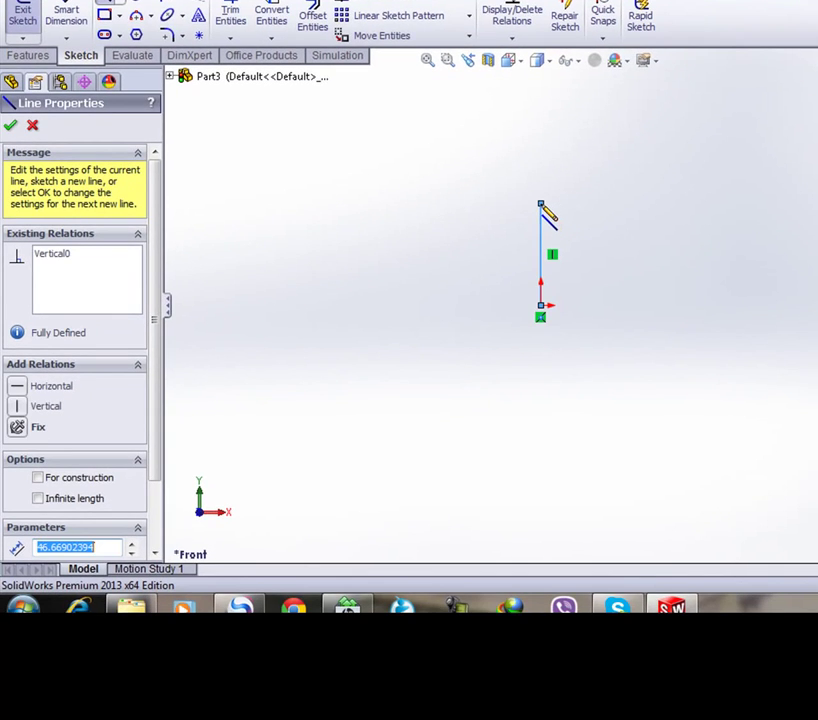
click(645, 228)
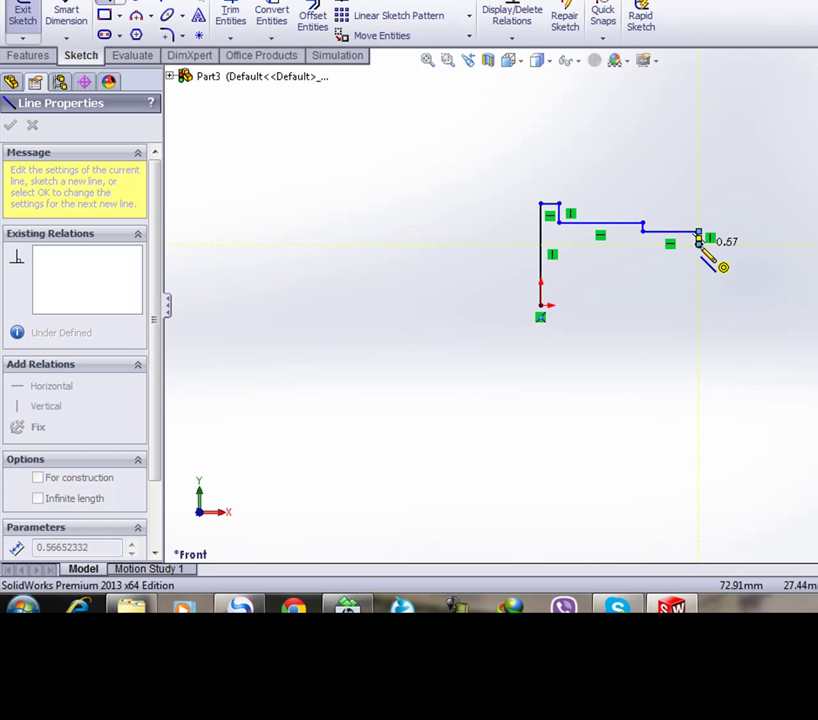
key(a)
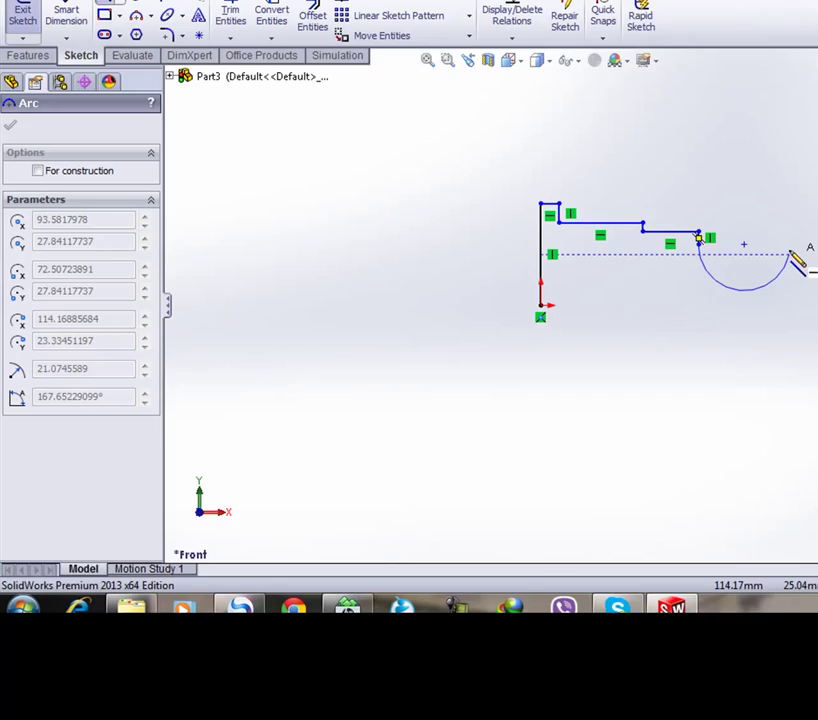
scroll(797, 257, down, 3)
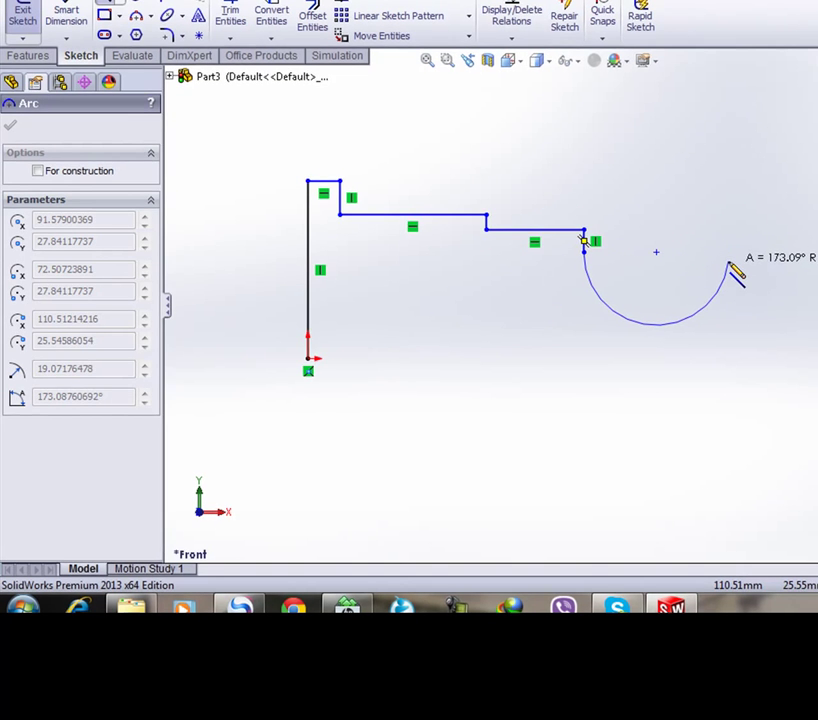
click(729, 262)
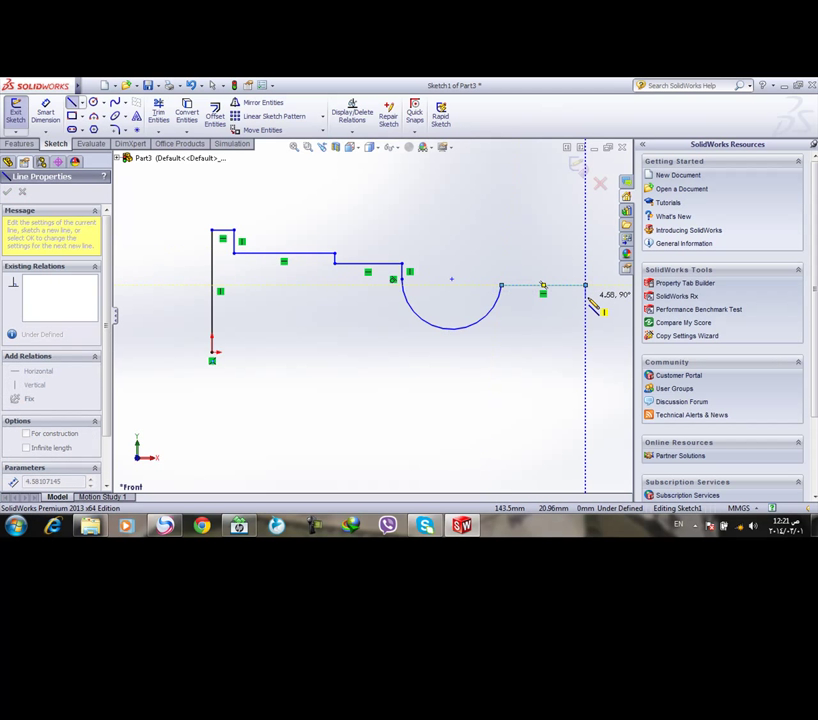
click(600, 297)
Drop the unwanted arc and finish the stepped outline, closing it back at the origin
scroll(603, 318, up, 3)
scroll(484, 314, down, 3)
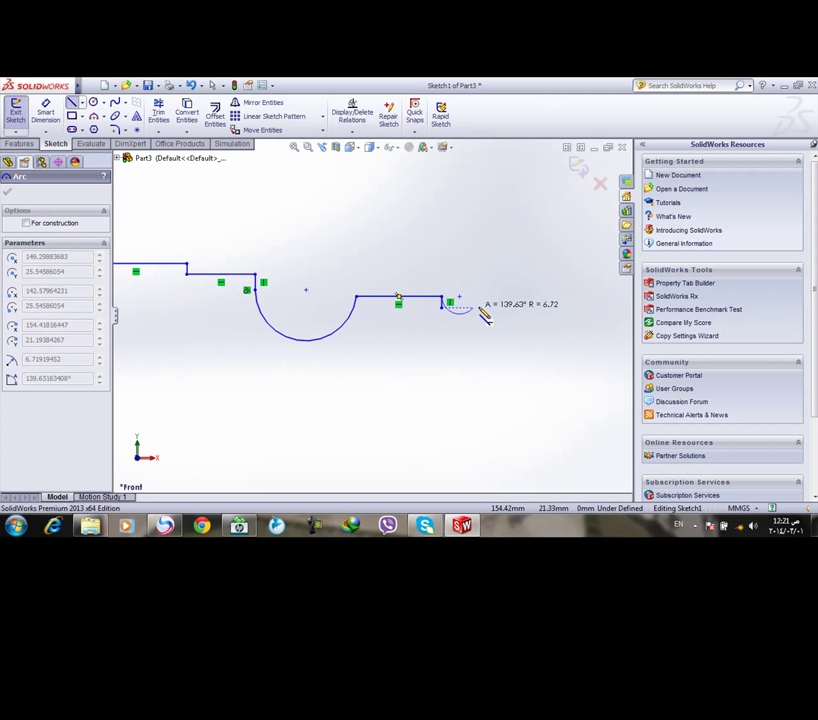
scroll(500, 310, down, 1)
right_click(517, 287)
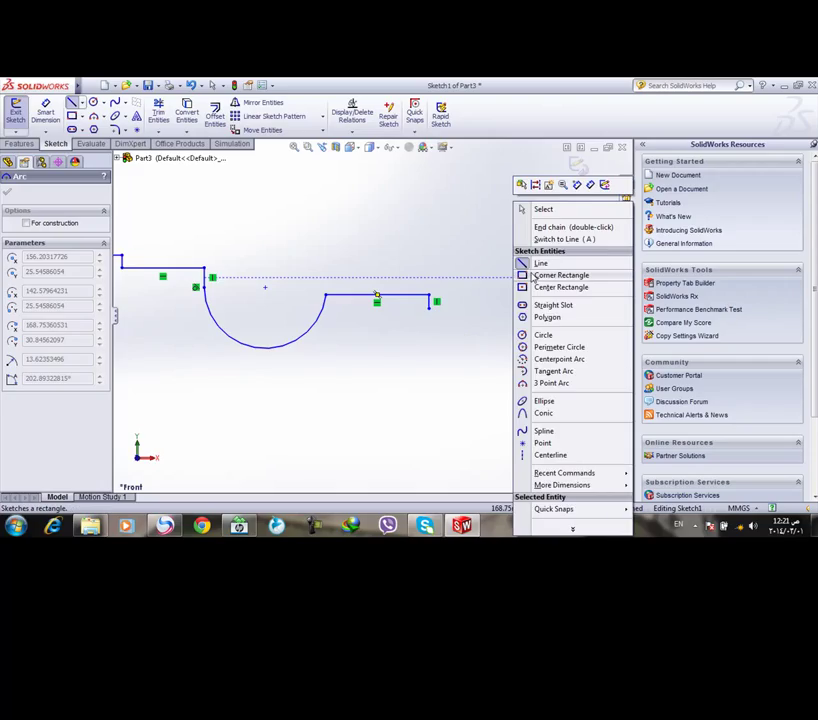
click(540, 208)
click(72, 103)
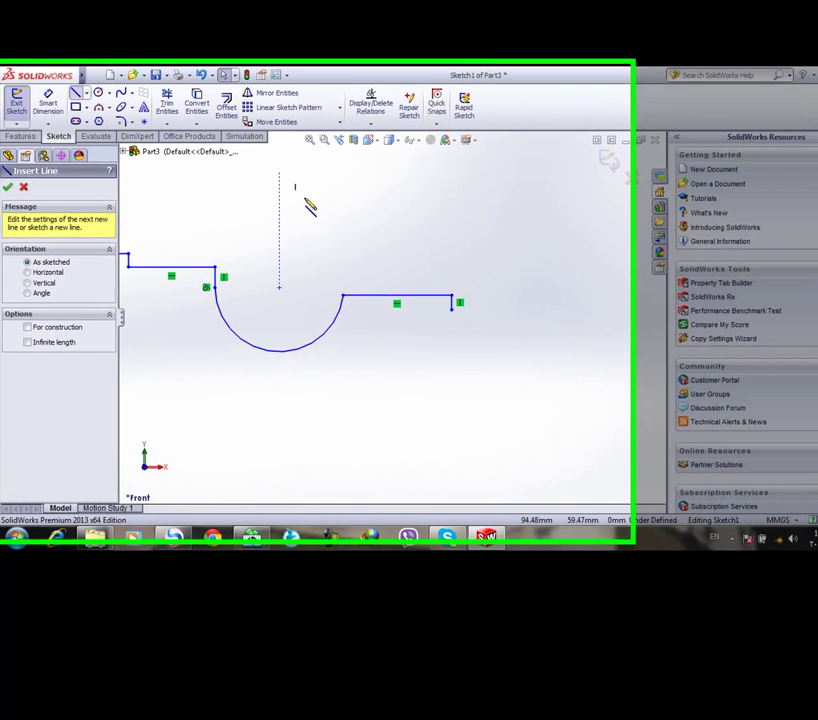
click(588, 306)
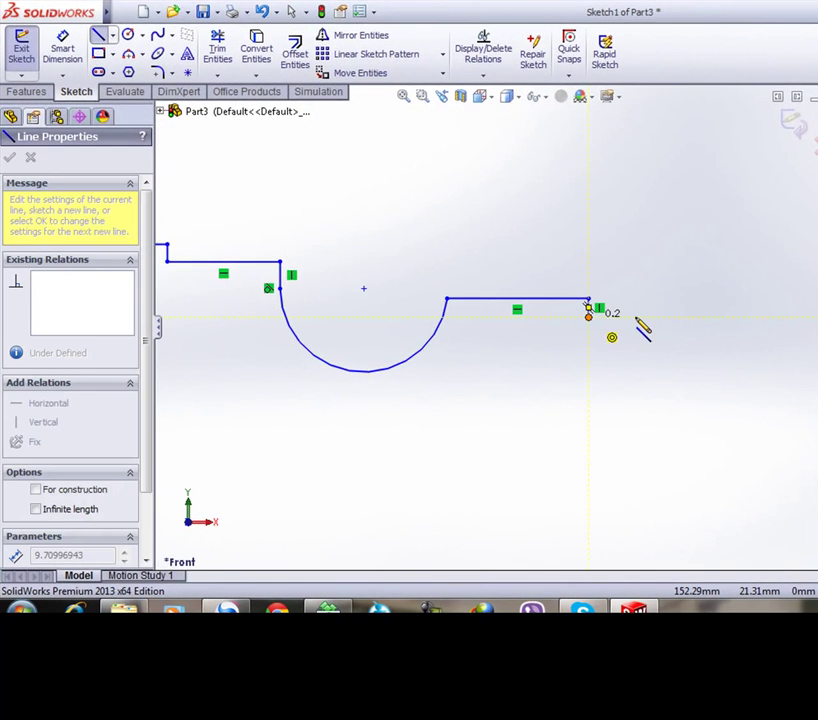
click(686, 318)
scroll(650, 395, up, 3)
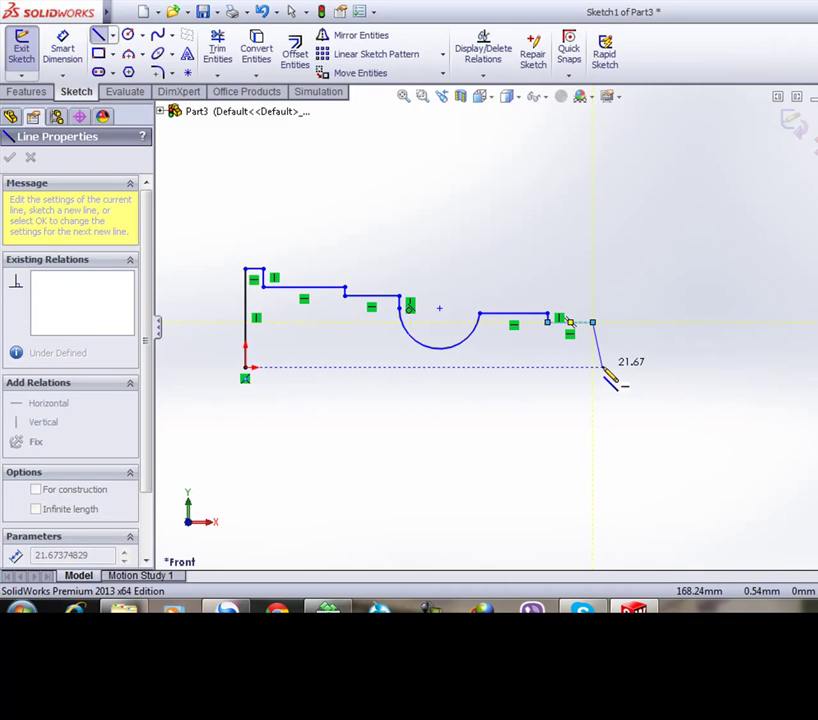
click(593, 367)
click(178, 345)
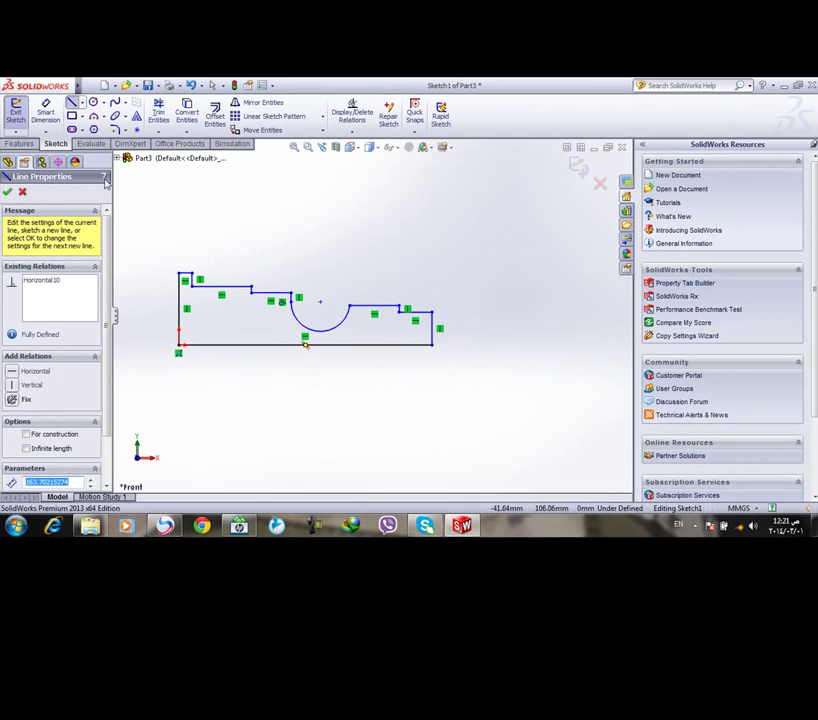
Dimension the left edge 45 mm, the short top edge 5 mm and the first step 39 mm high
click(176, 318)
click(146, 320)
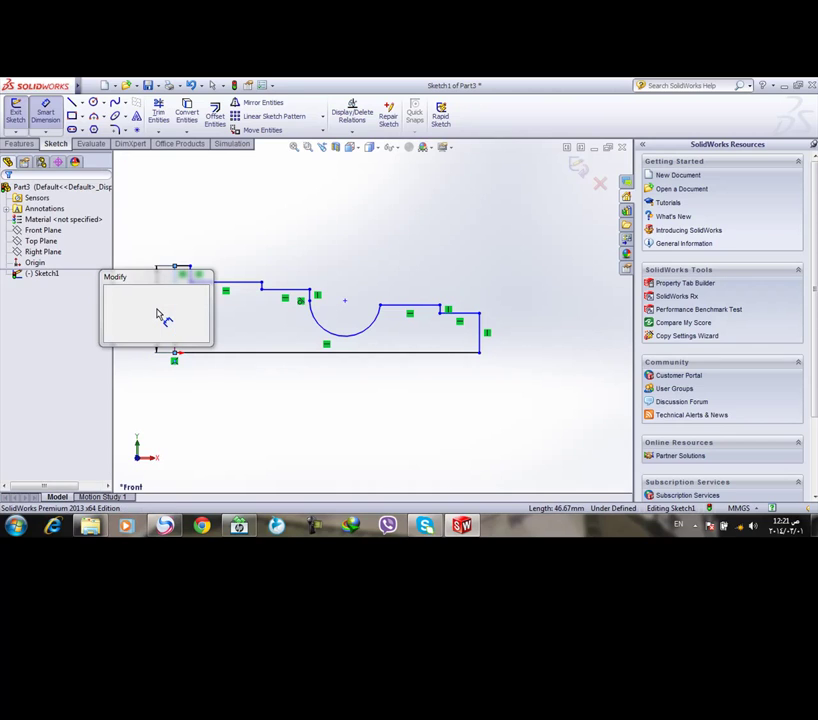
text(45)
key(Return)
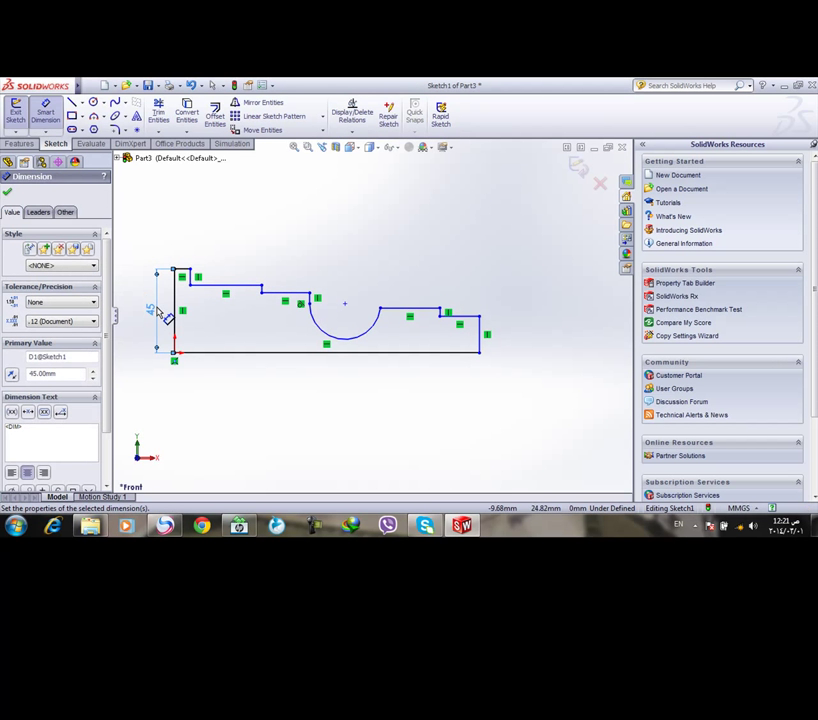
click(185, 270)
click(184, 232)
text(5)
key(Return)
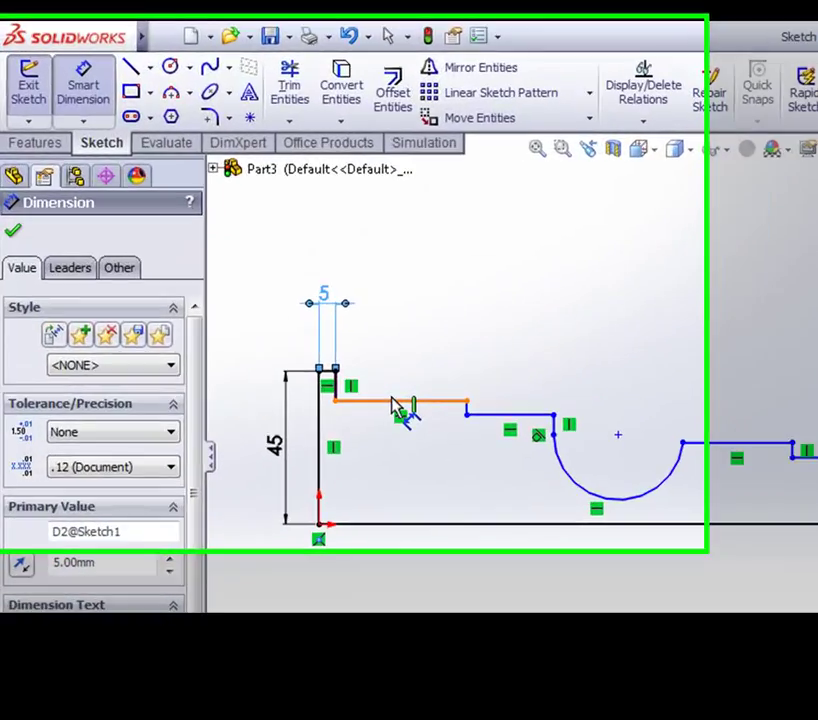
click(218, 296)
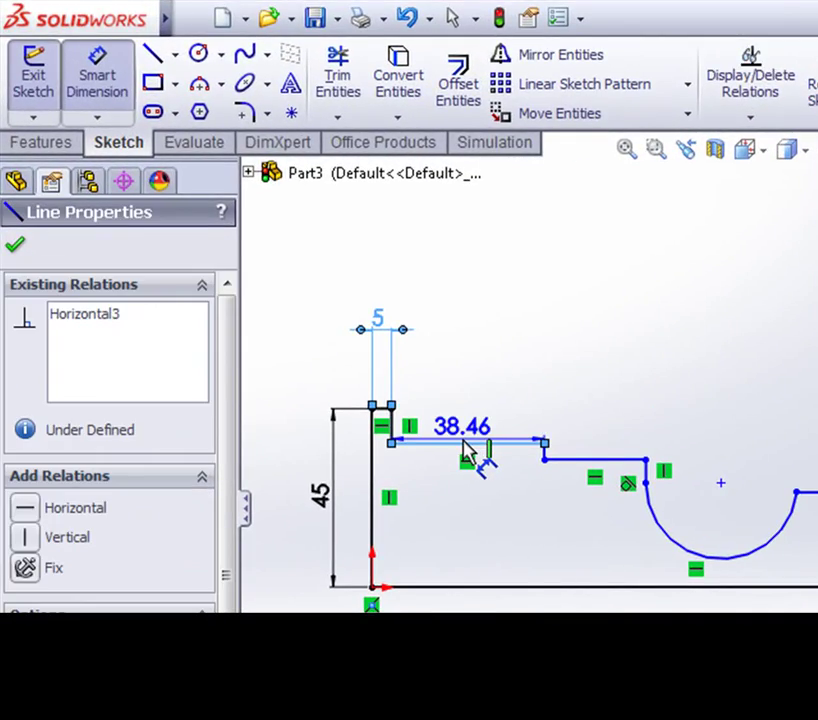
key(Escape)
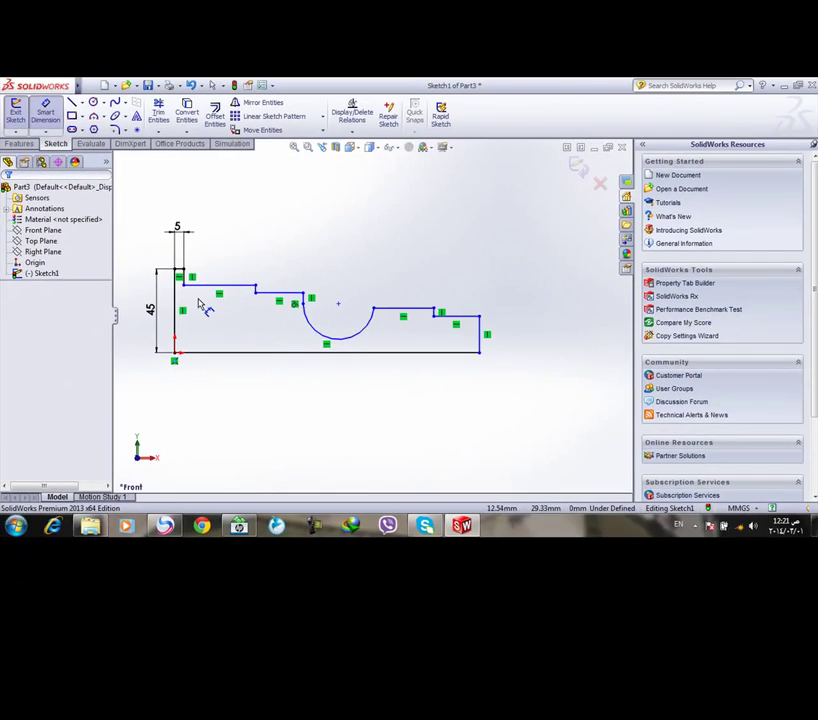
click(240, 288)
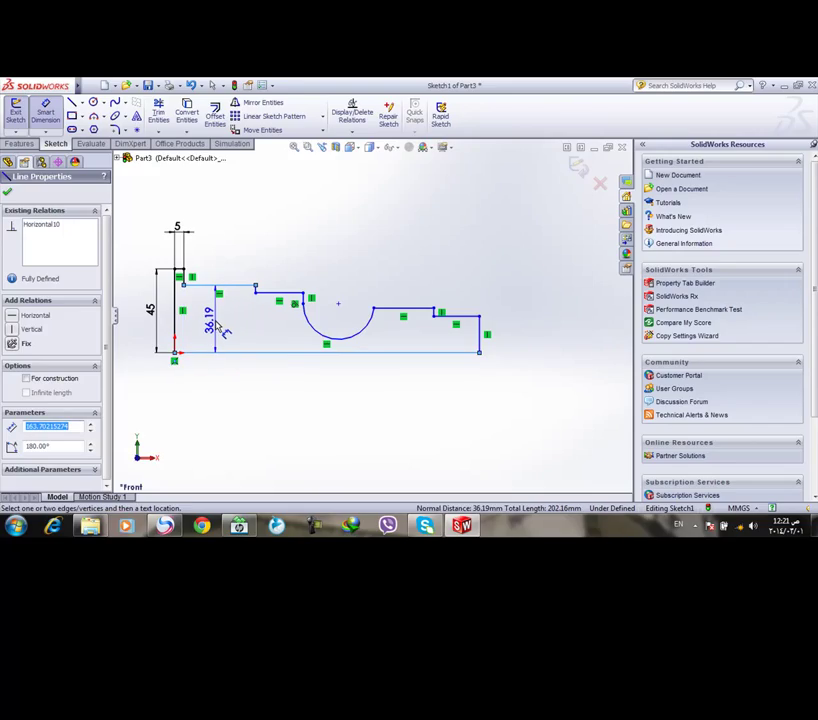
click(216, 323)
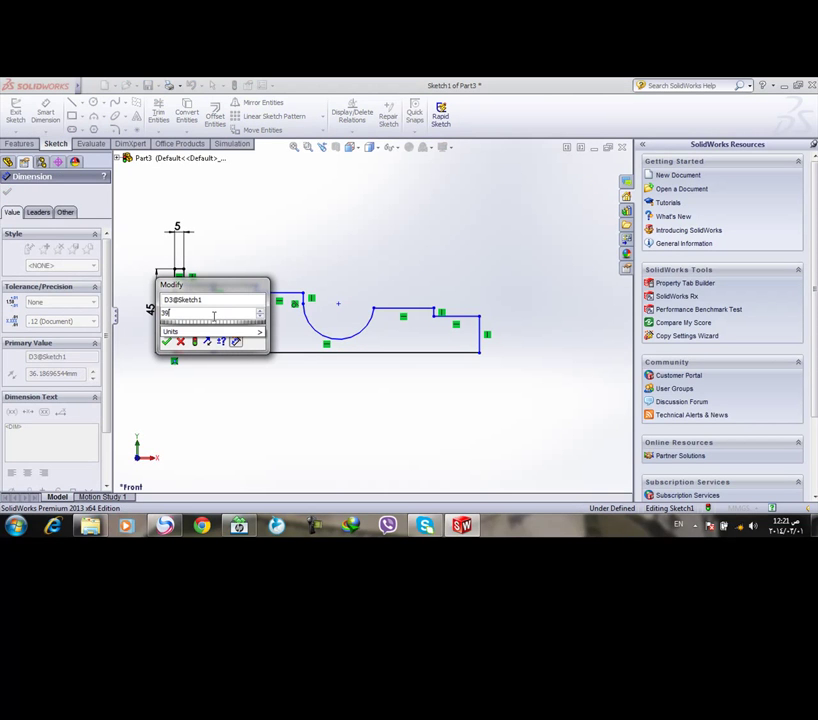
key(Return)
Set the height left of the arc to 38 mm and the arc radius to R11
click(290, 293)
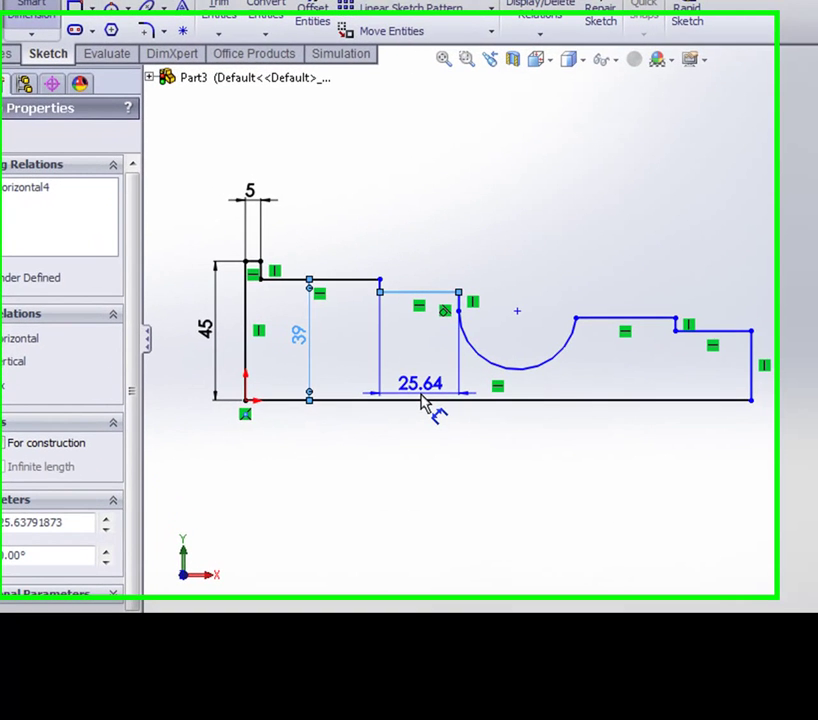
click(424, 400)
click(418, 370)
text(3)
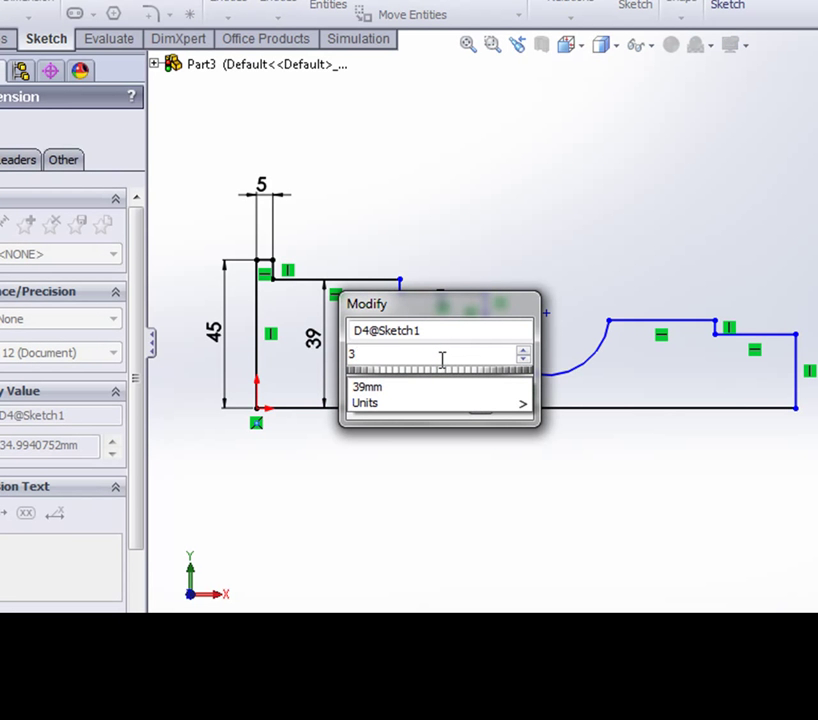
text(8)
key(Return)
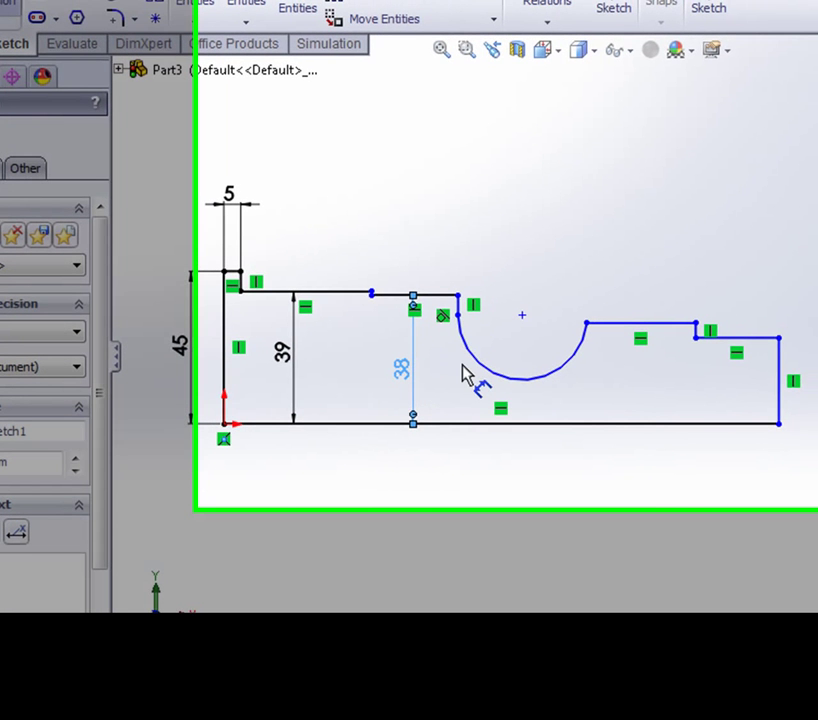
click(378, 462)
click(402, 307)
text(11)
key(Return)
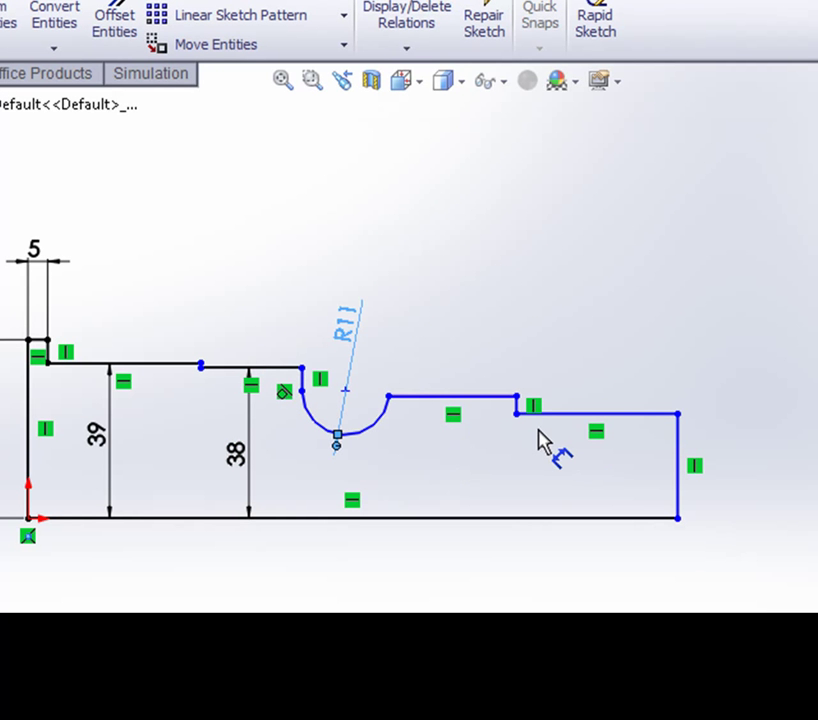
Dimension the two right-hand step heights as 36 mm and 32.50 mm
click(636, 425)
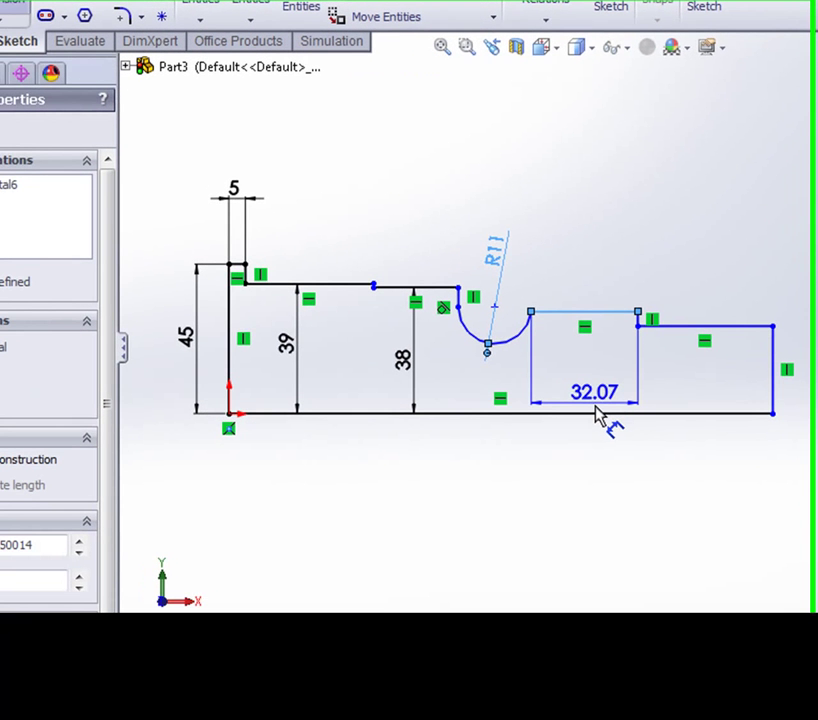
click(610, 400)
click(621, 372)
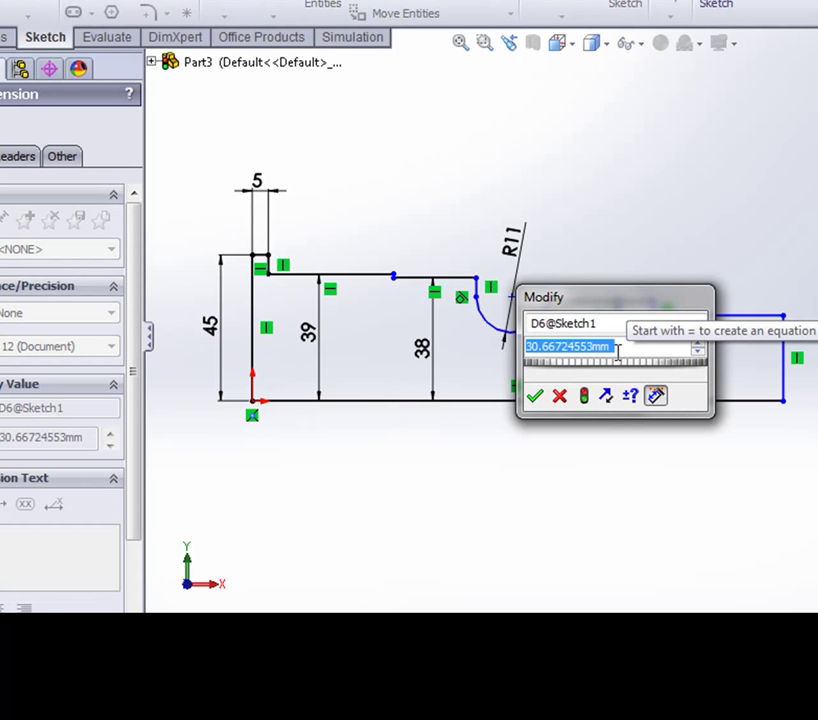
text(36)
key(Return)
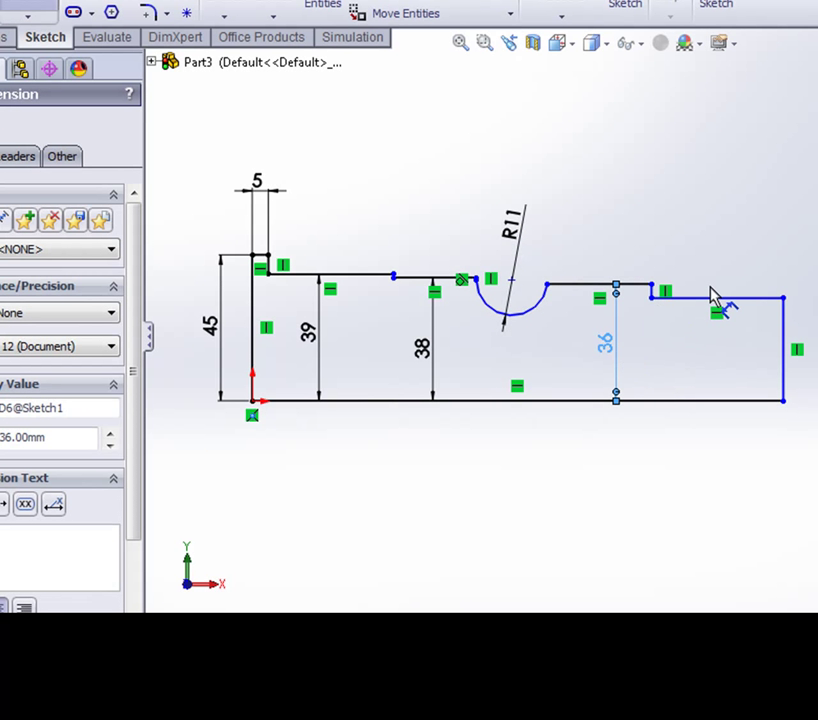
click(712, 297)
click(710, 401)
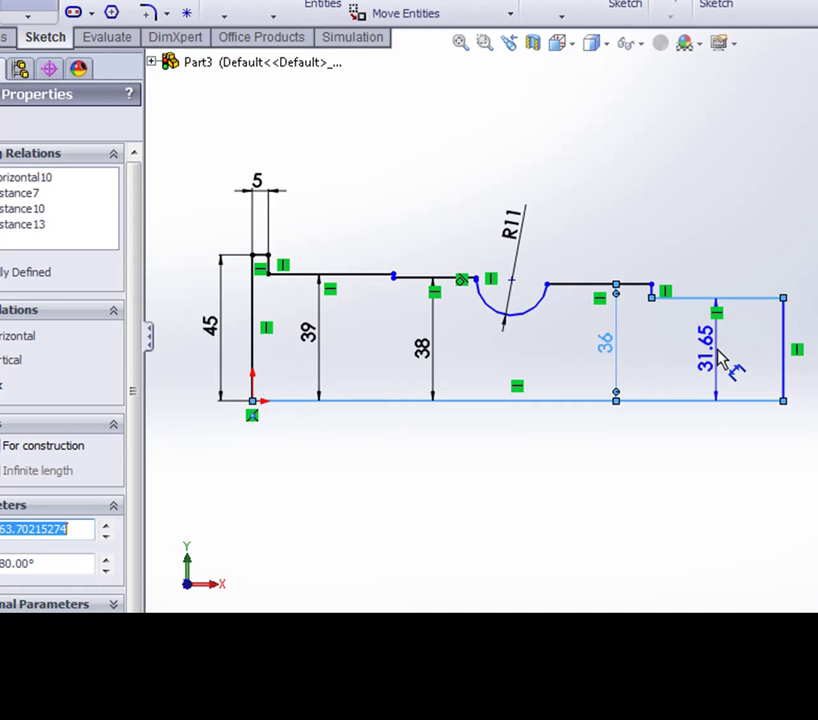
click(722, 360)
text(32.5)
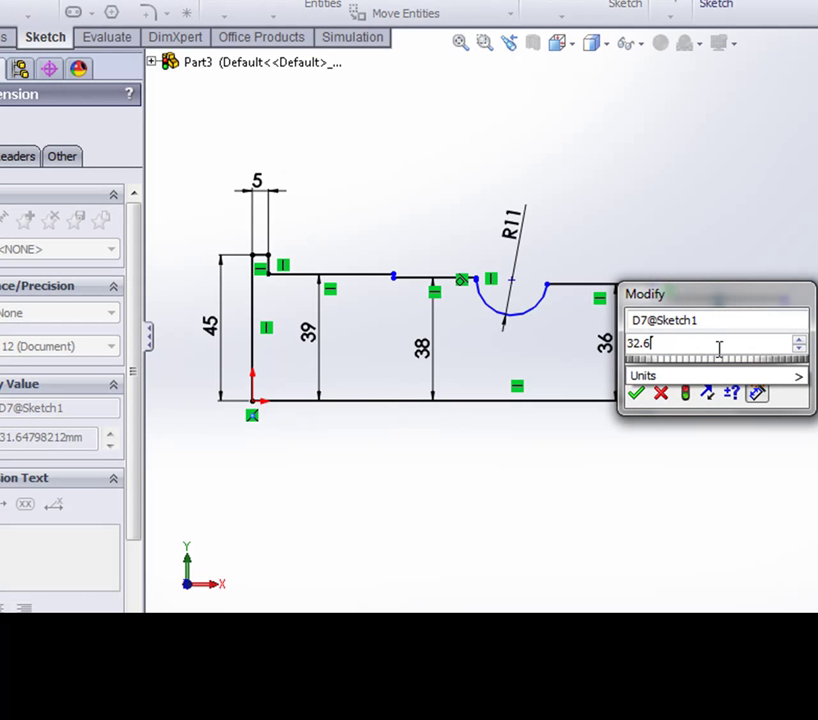
key(Return)
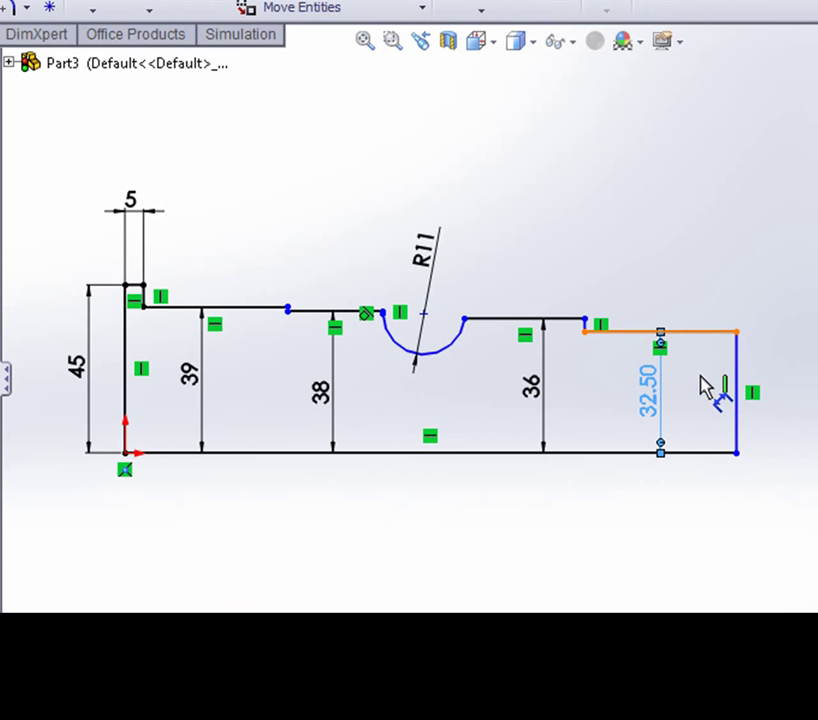
Dimension the end step length as 32 mm and the length to the groove as 80 mm
click(701, 380)
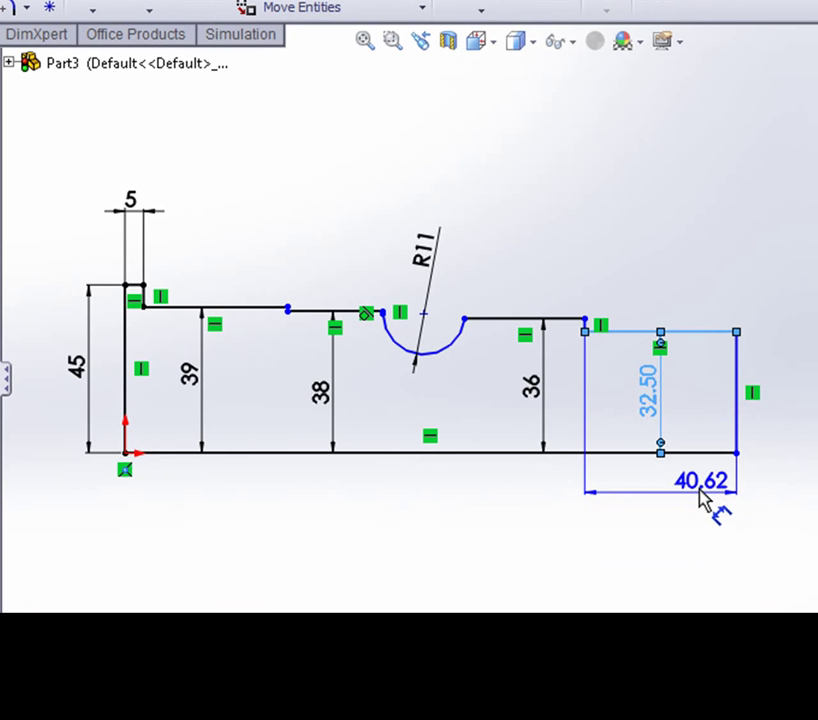
click(695, 490)
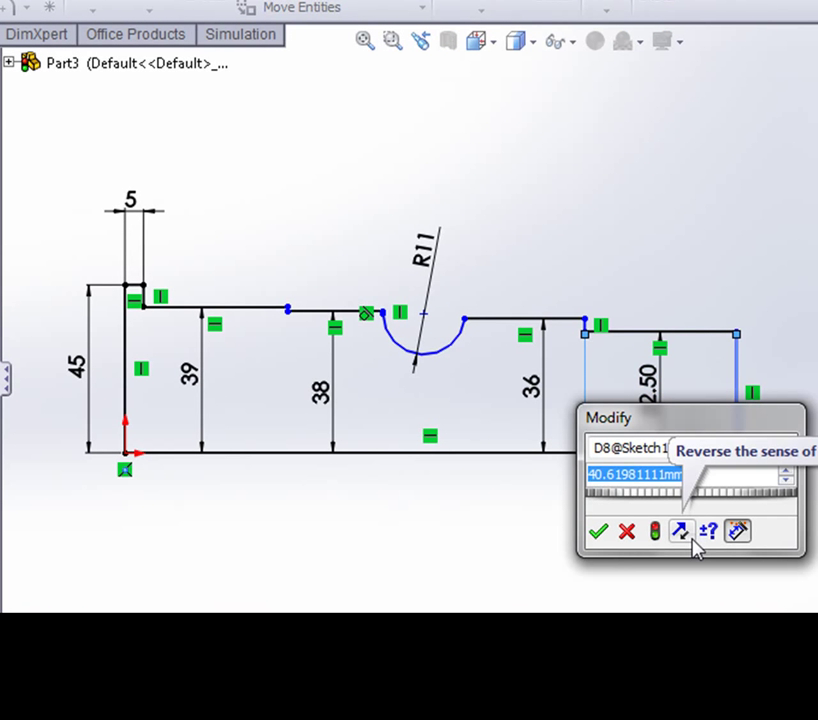
text(32)
key(Return)
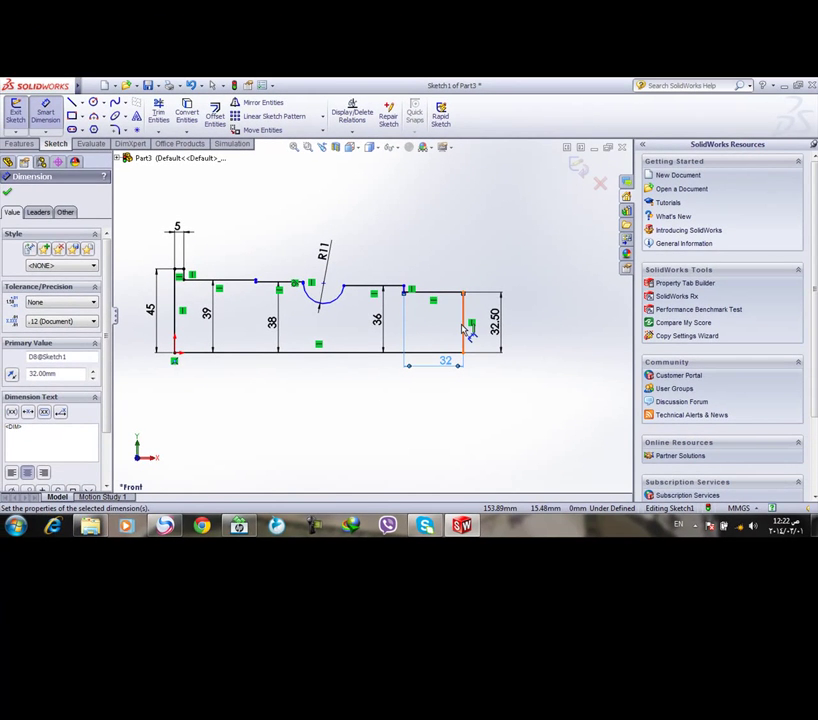
click(463, 330)
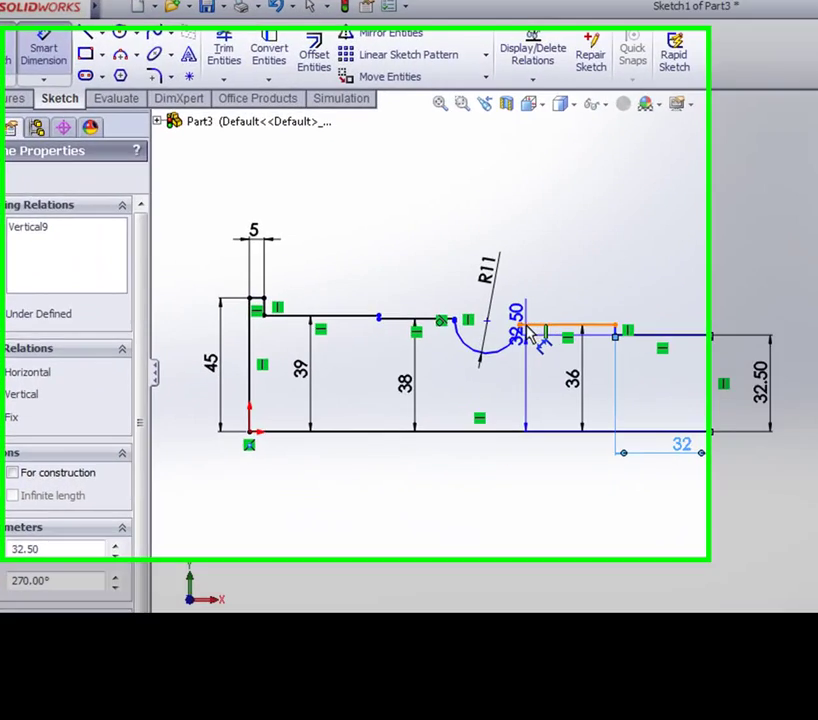
click(344, 286)
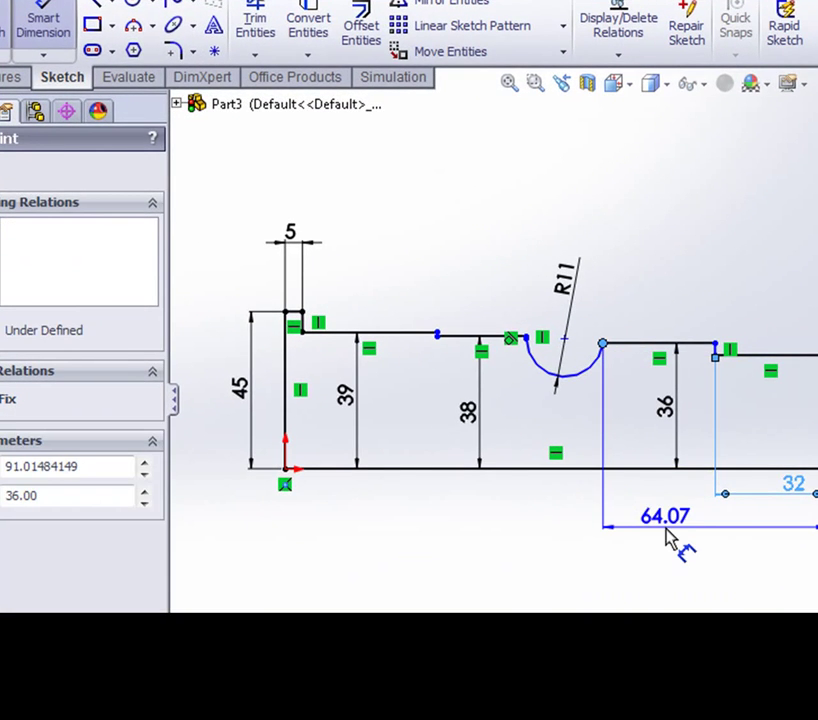
click(712, 540)
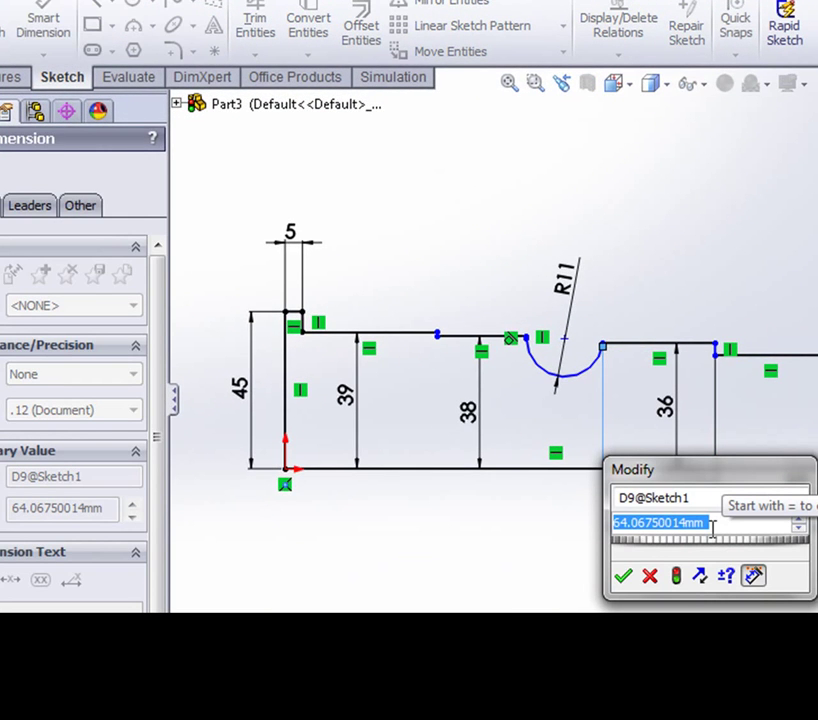
text(80)
key(Return)
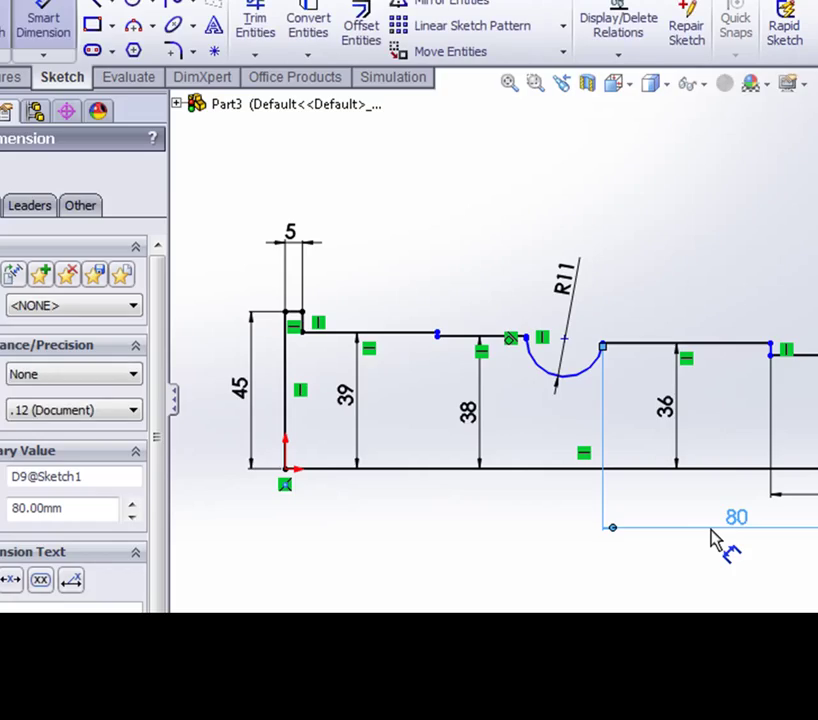
Set the length from the right end to the groove's left side to 102 mm
scroll(535, 389, down, 2)
scroll(480, 295, down, 4)
scroll(480, 295, down, 2)
scroll(508, 190, down, 2)
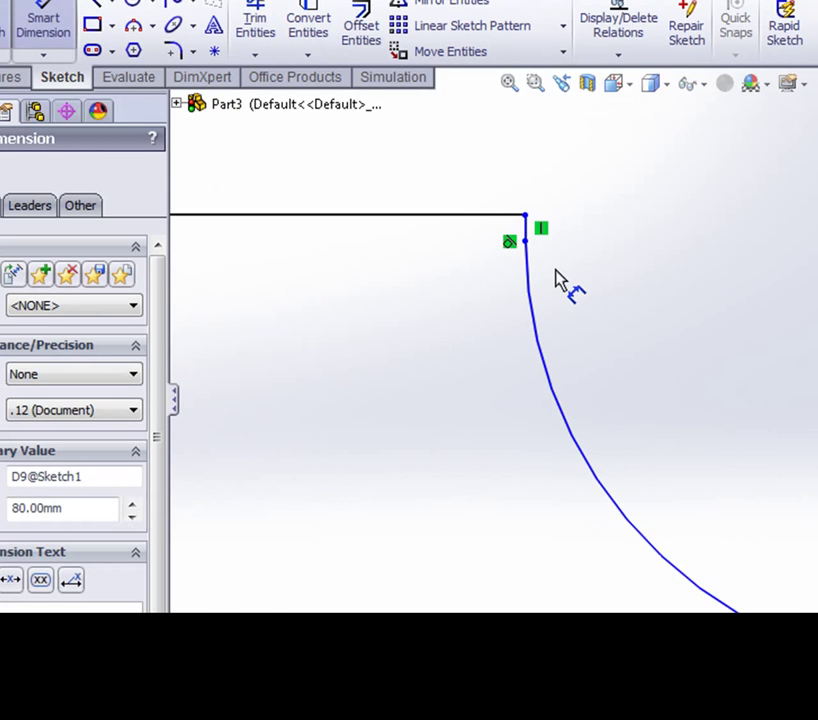
scroll(561, 279, down, 2)
click(428, 338)
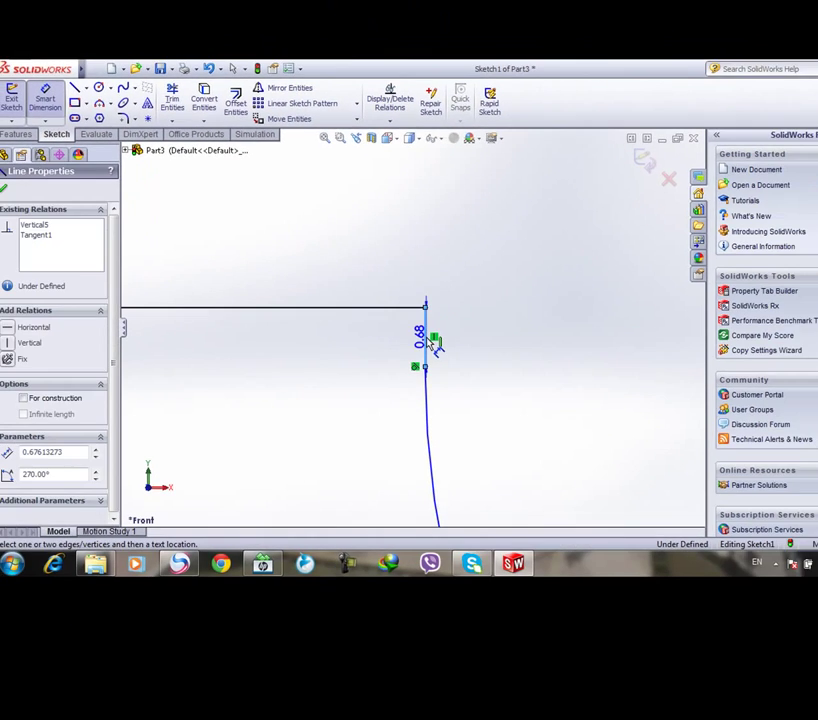
scroll(432, 343, up, 2)
scroll(414, 398, up, 2)
scroll(480, 380, up, 2)
scroll(566, 380, up, 1)
scroll(563, 377, down, 1)
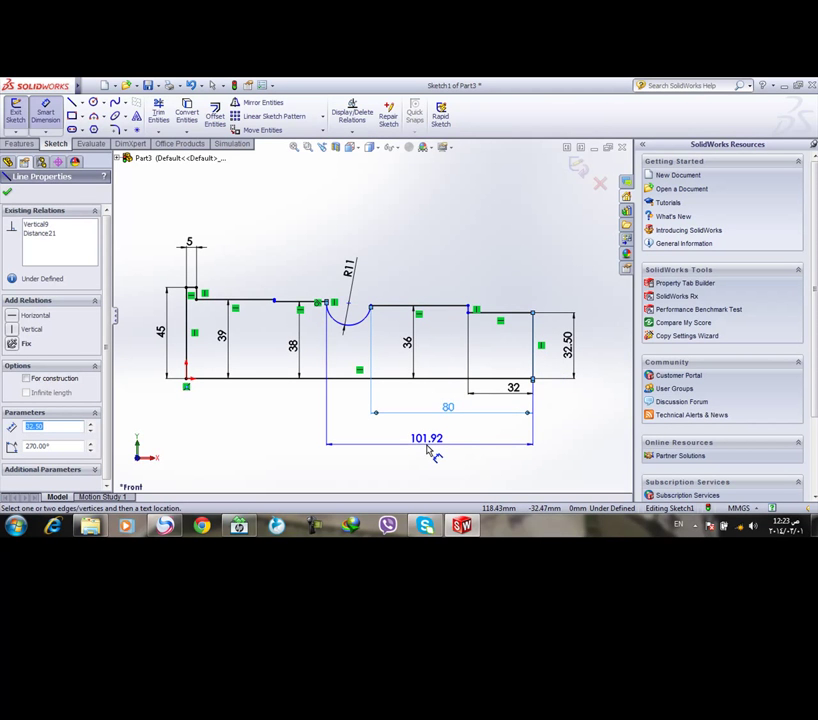
click(428, 452)
text(102)
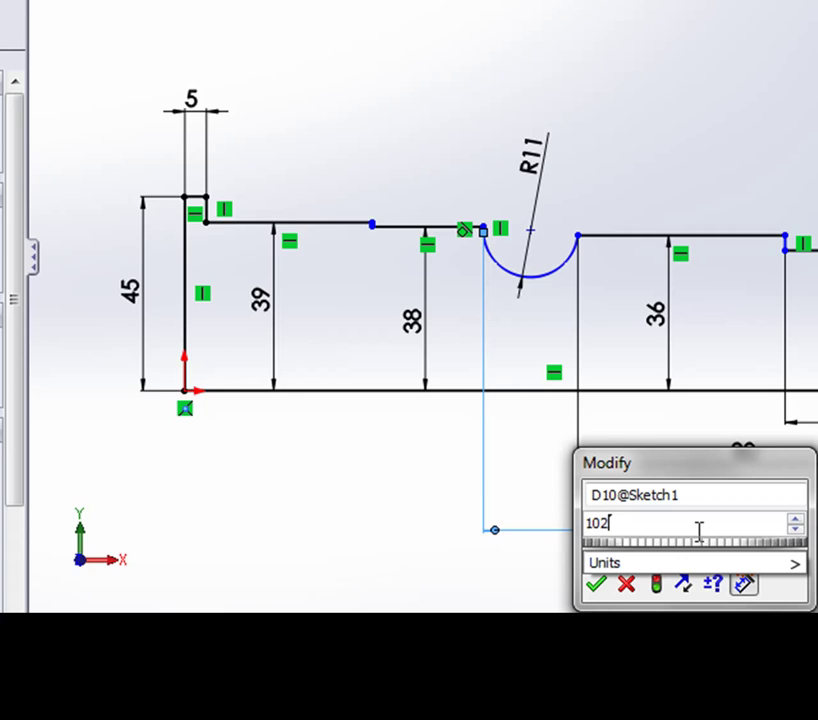
key(Return)
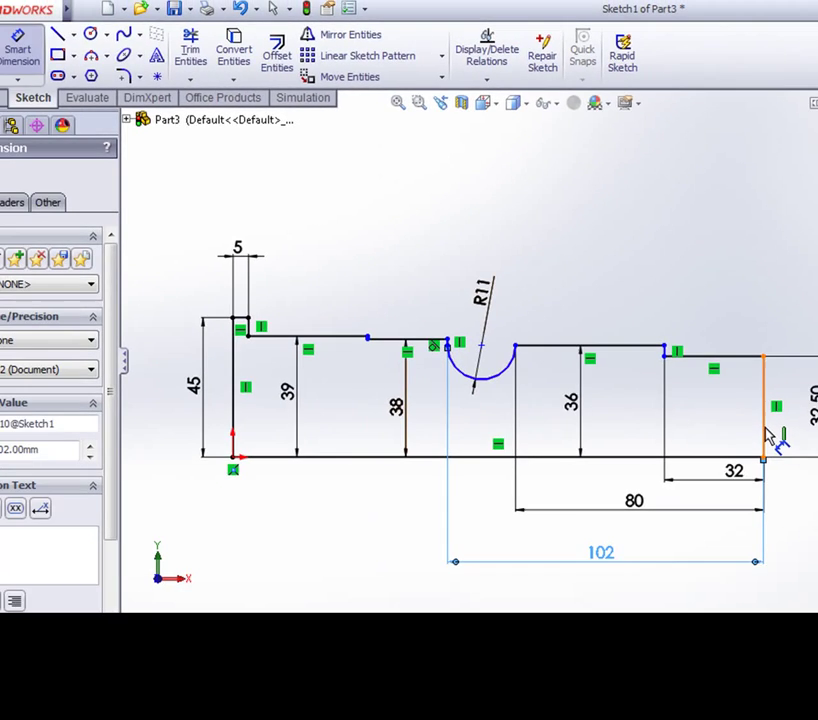
Add the 112 mm step length and the 163 mm overall length
click(777, 572)
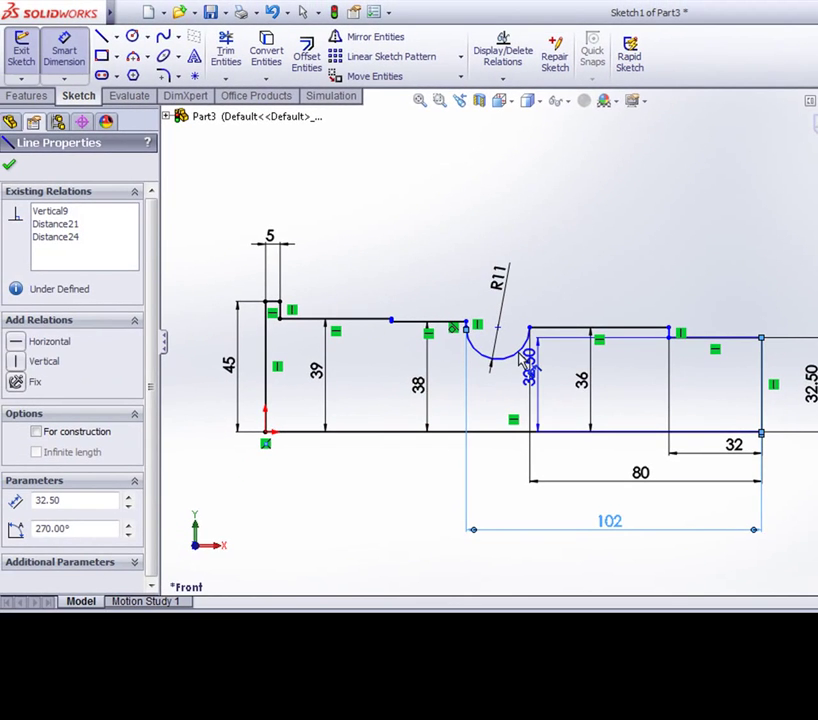
scroll(398, 330, down, 3)
scroll(511, 314, down, 2)
click(493, 362)
scroll(490, 390, up, 1)
scroll(510, 450, up, 3)
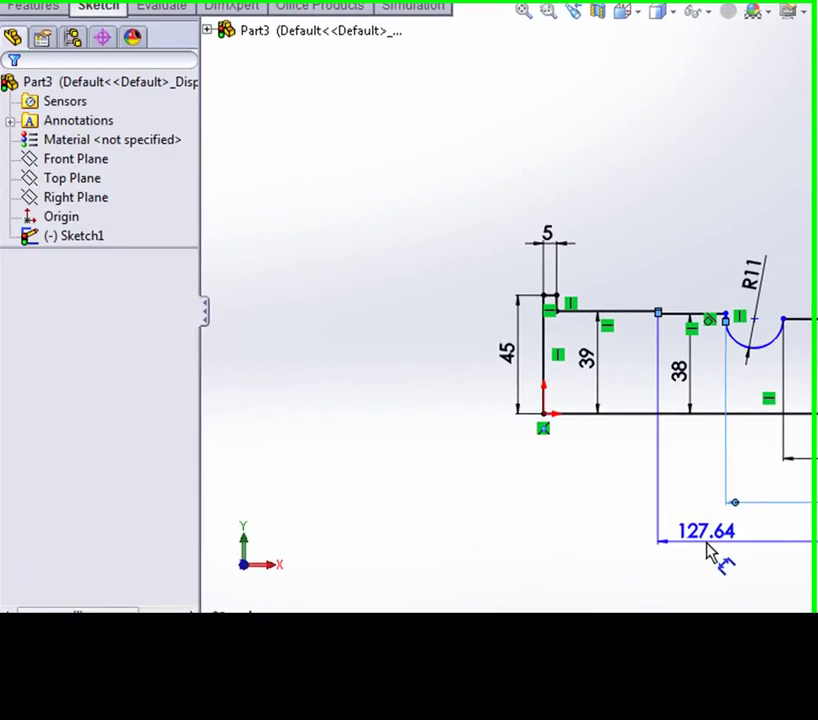
click(716, 543)
text(112)
key(Return)
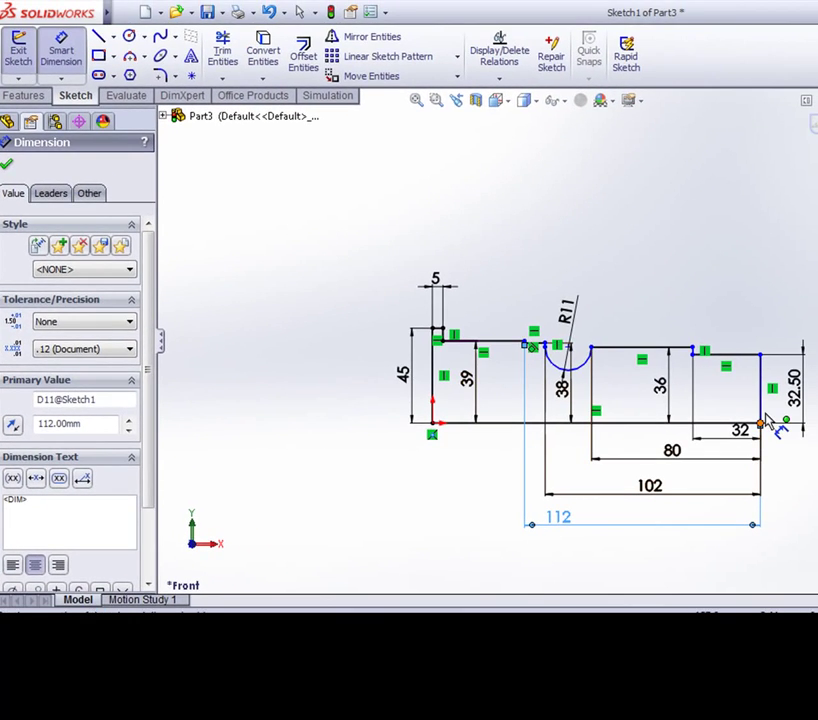
click(764, 416)
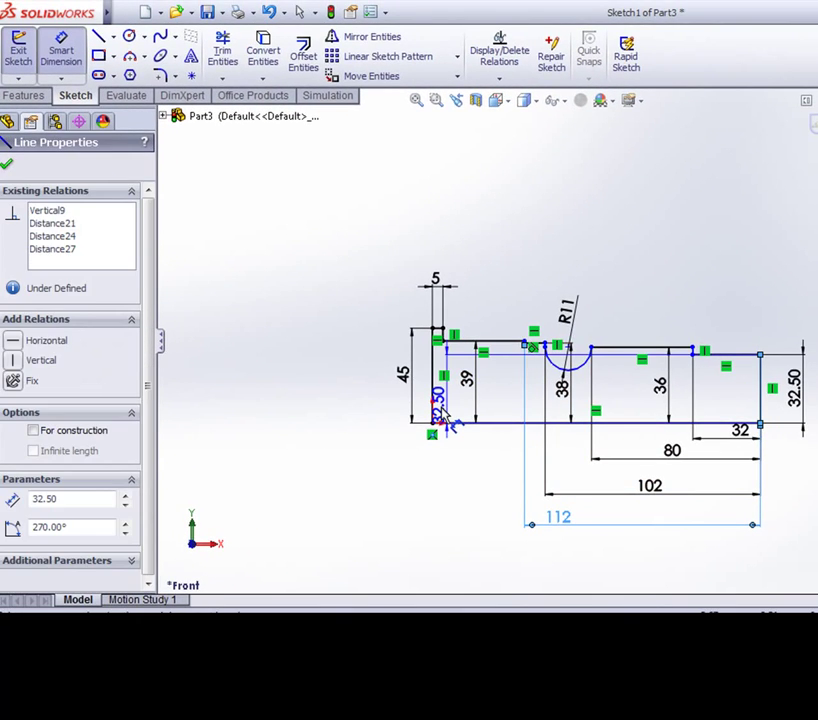
click(433, 398)
click(541, 566)
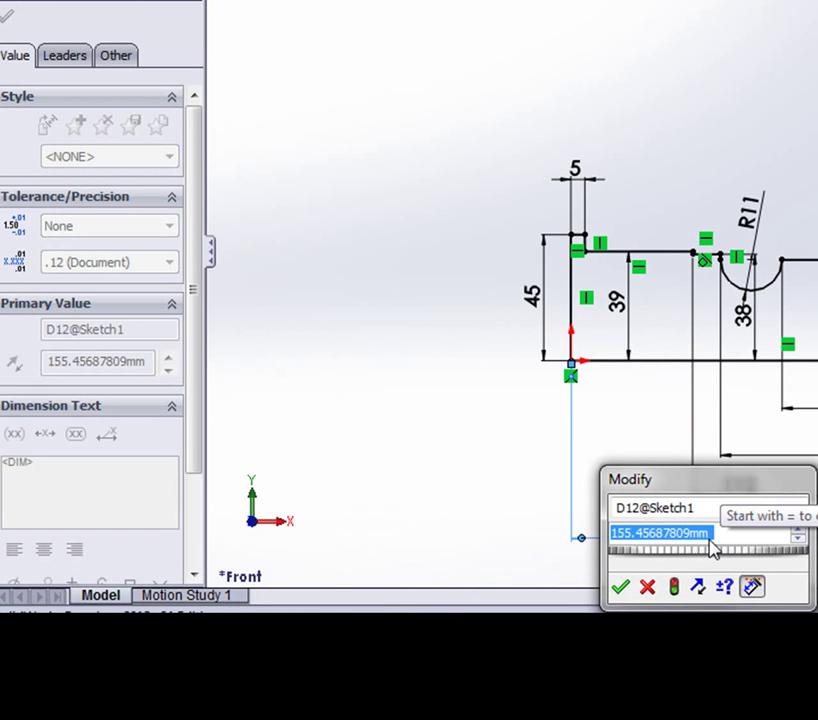
text(1)
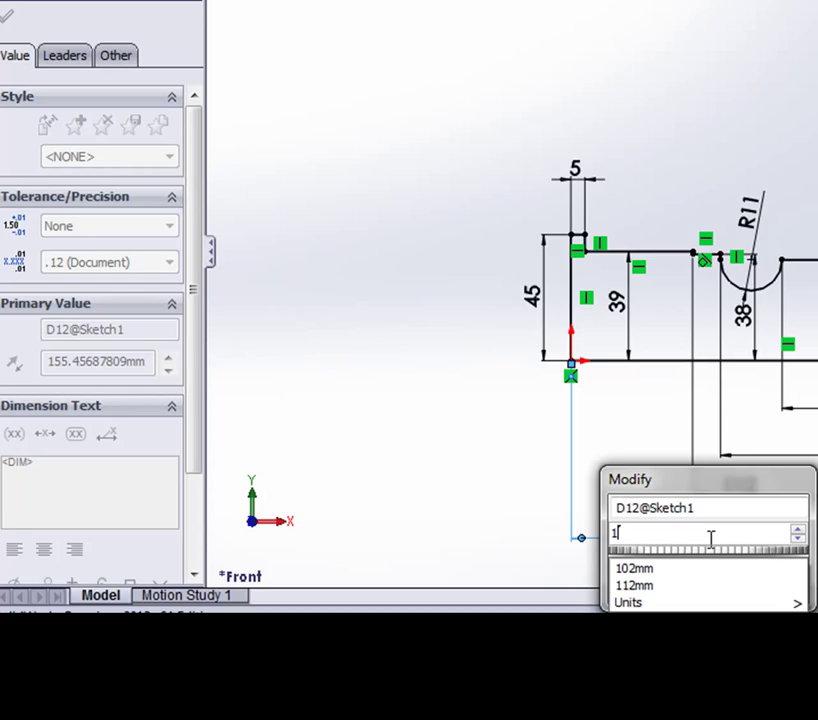
text(63)
key(Return)
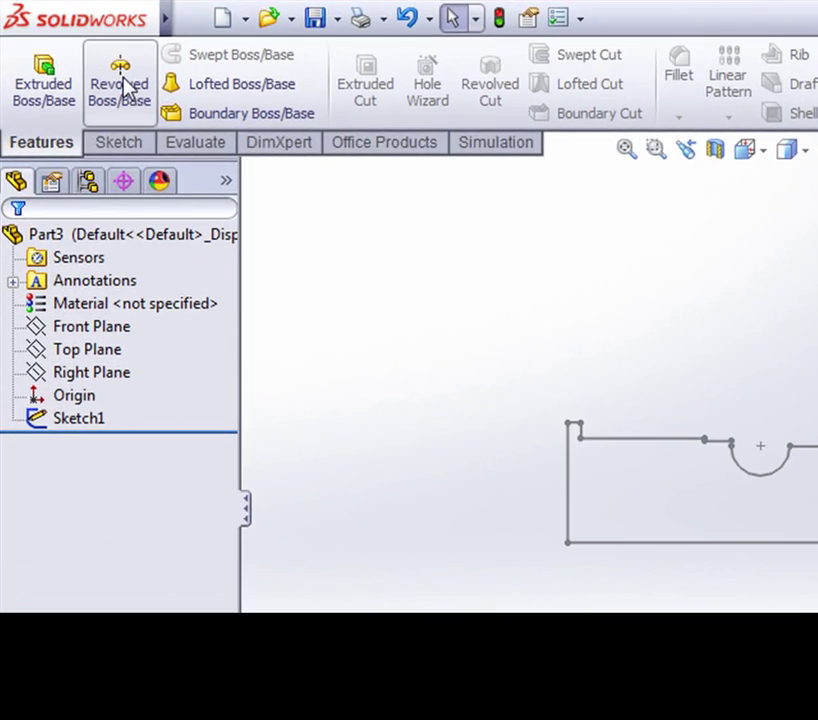
Revolve Sketch1 a full 360° about its bottom line into a stepped shaft
click(60, 110)
click(285, 338)
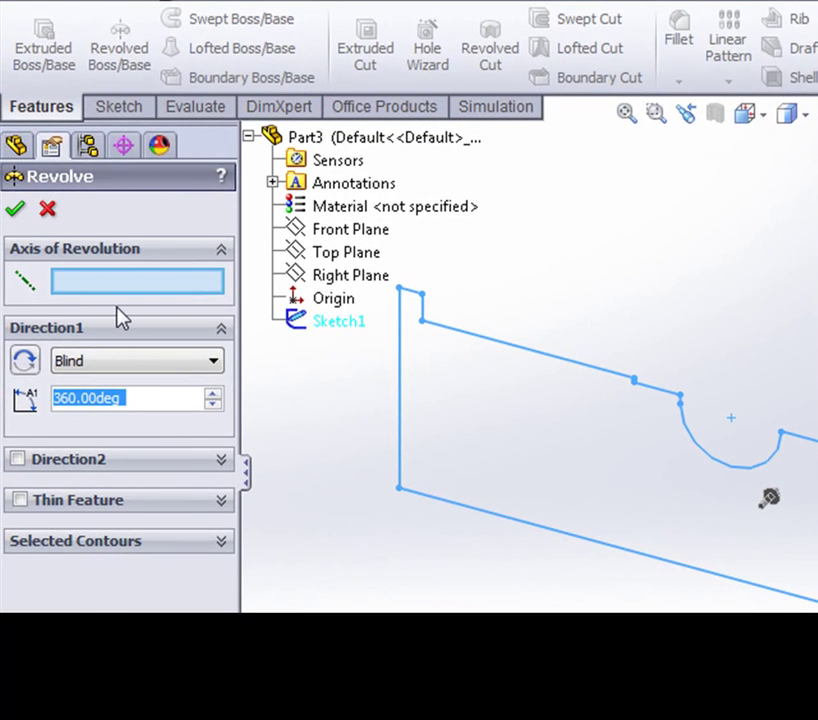
click(576, 543)
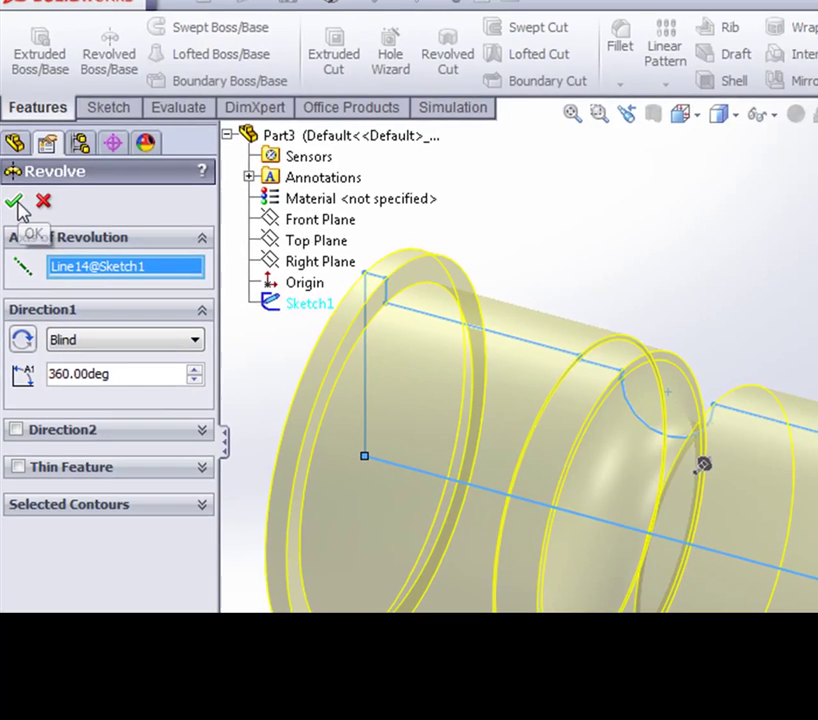
click(15, 208)
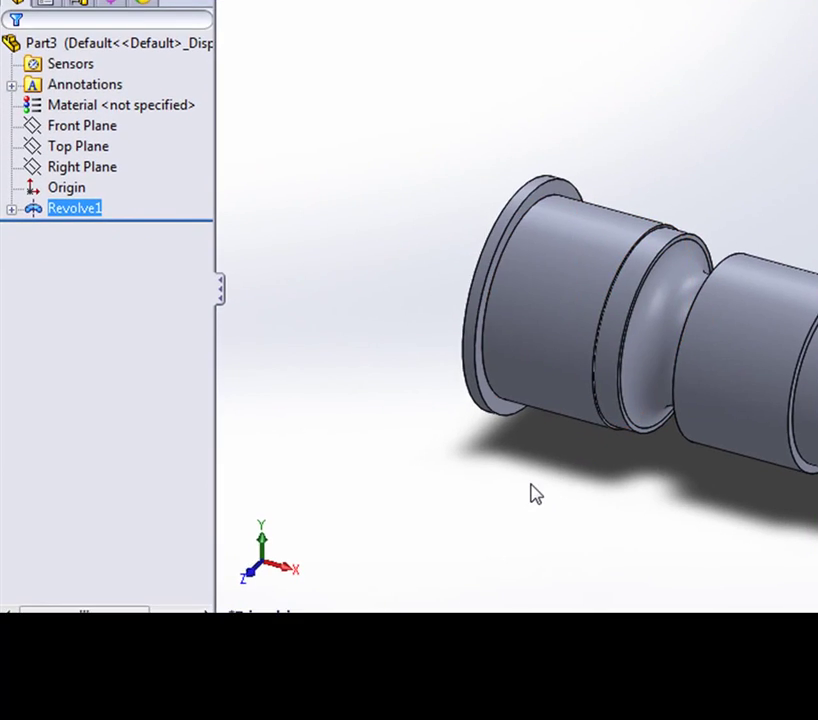
middle_drag(506, 468, 621, 524)
Start a new sketch on the shaft's end face, viewed normal to it
click(621, 340)
right_click(621, 340)
click(742, 204)
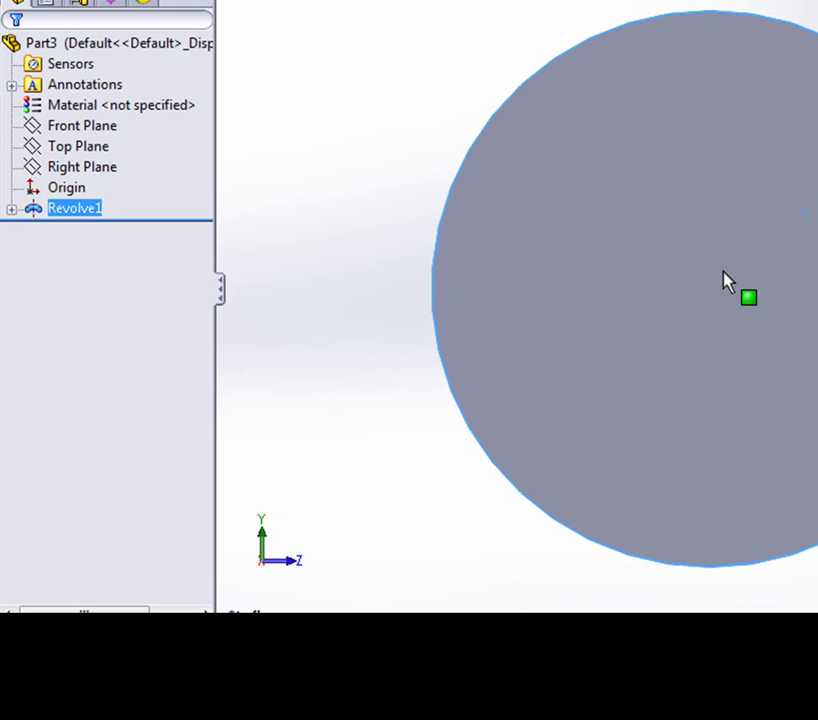
right_click(725, 279)
click(648, 262)
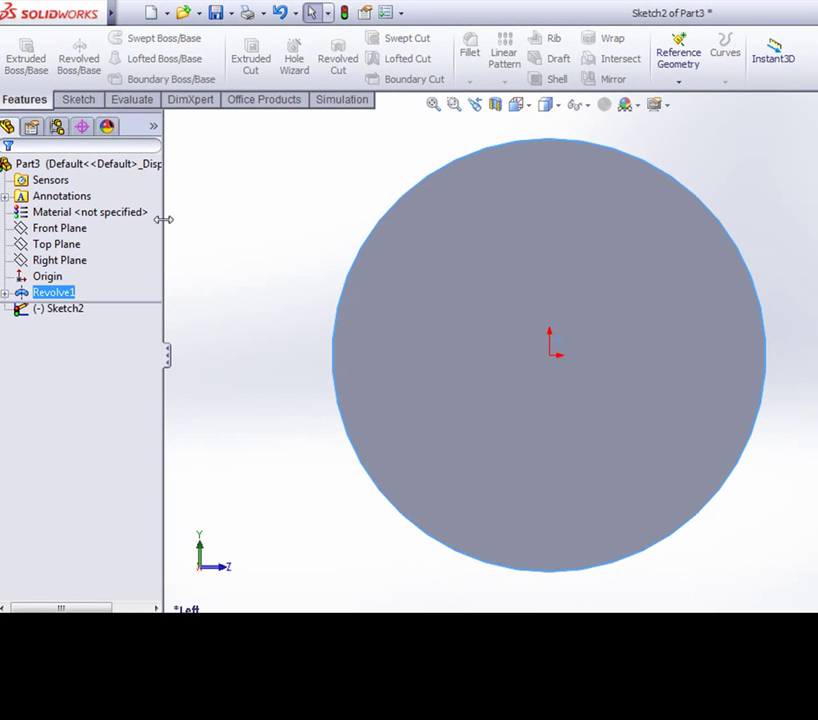
Draw two concentric circles centred on the shaft's origin
click(88, 97)
click(136, 38)
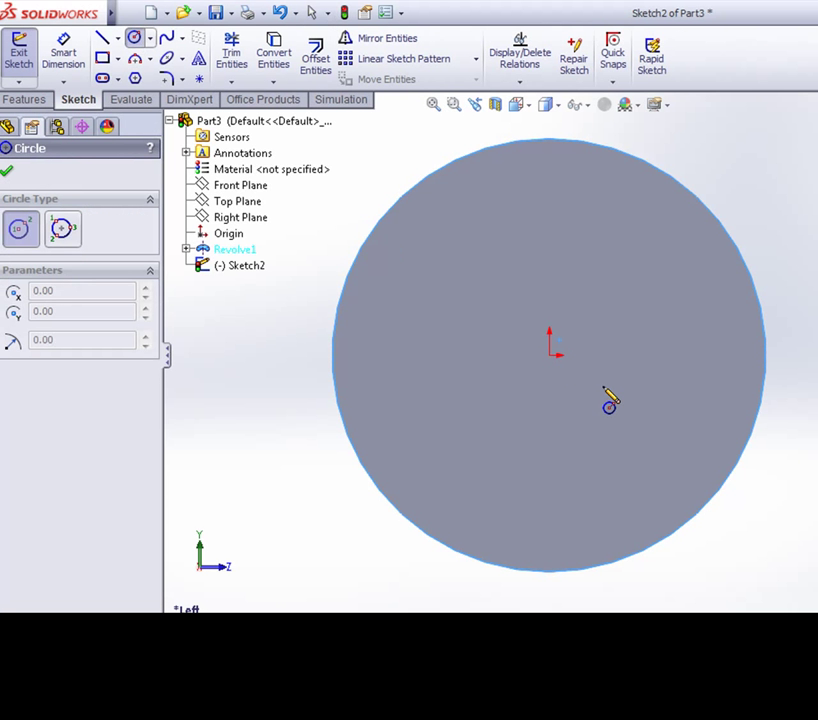
click(552, 352)
click(757, 468)
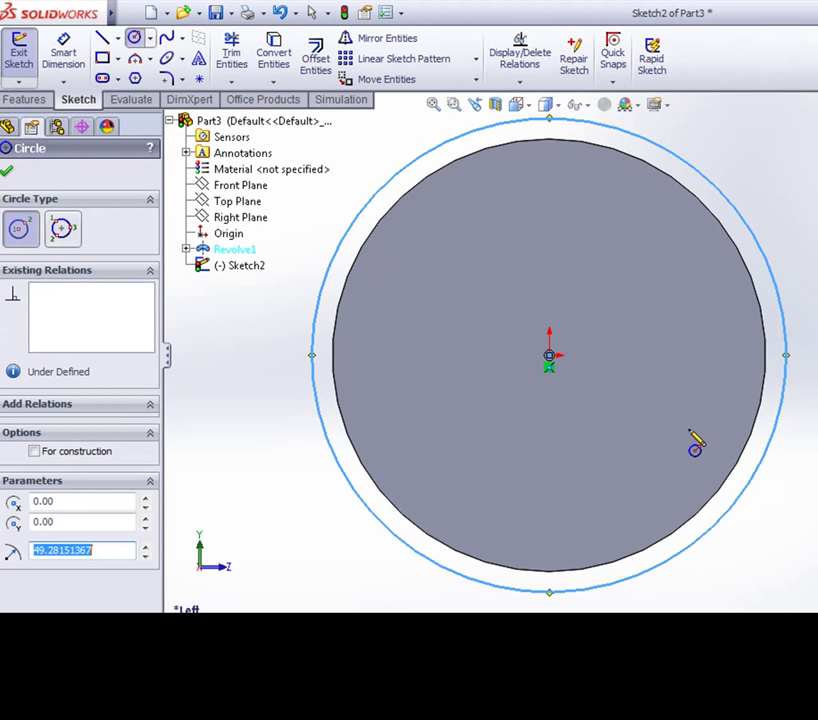
click(550, 355)
scroll(550, 356, up, 4)
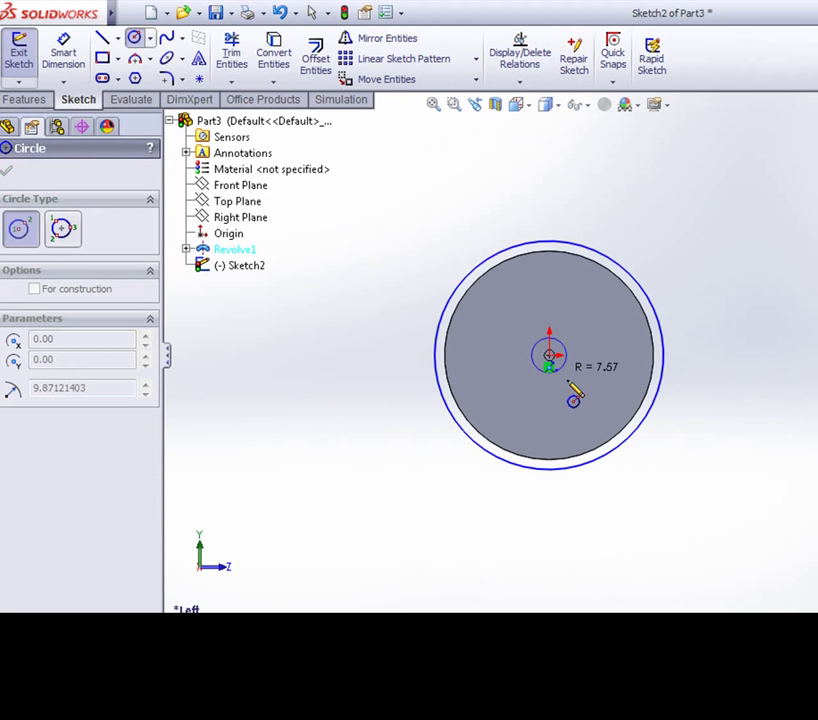
click(670, 440)
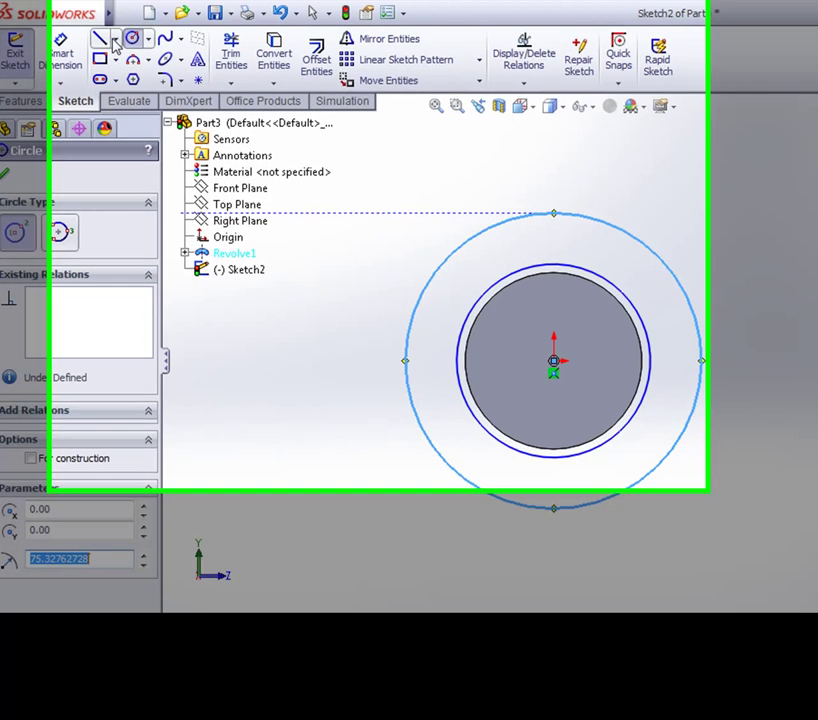
Add a vertical centerline through the circles' centre
click(117, 38)
click(127, 76)
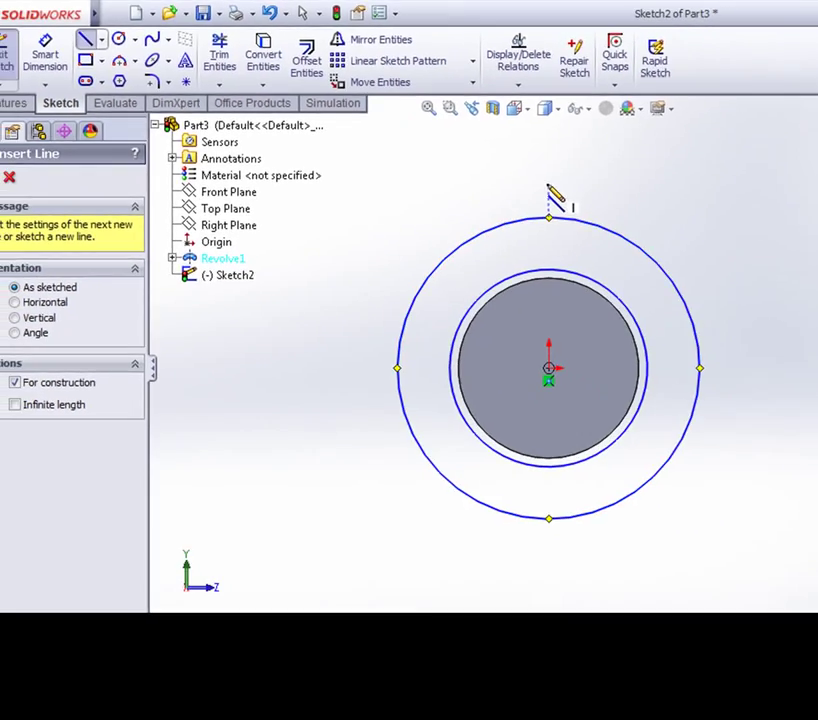
click(510, 193)
click(510, 490)
right_click(605, 497)
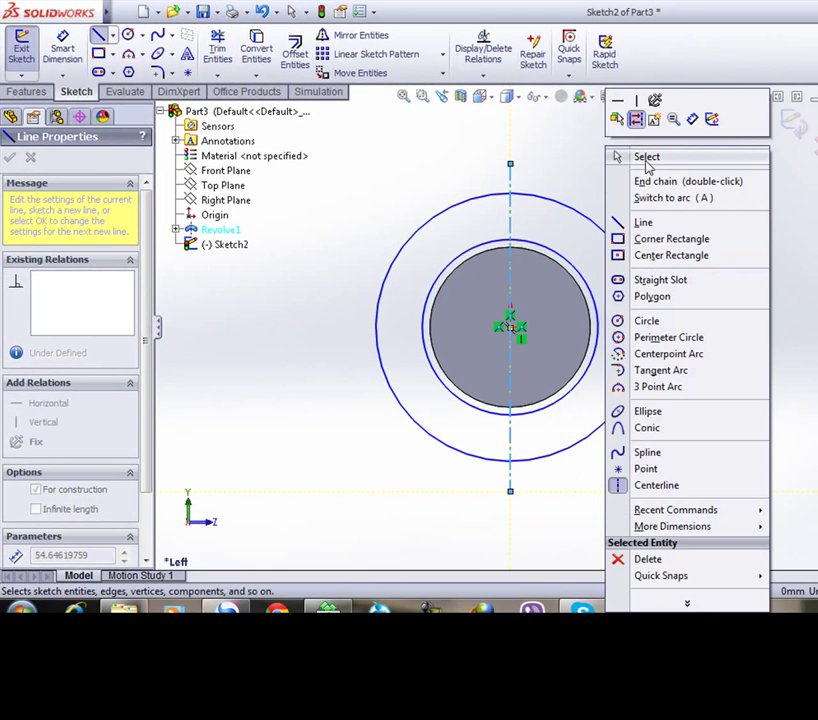
click(646, 160)
scroll(430, 317, down, 3)
scroll(494, 320, up, 4)
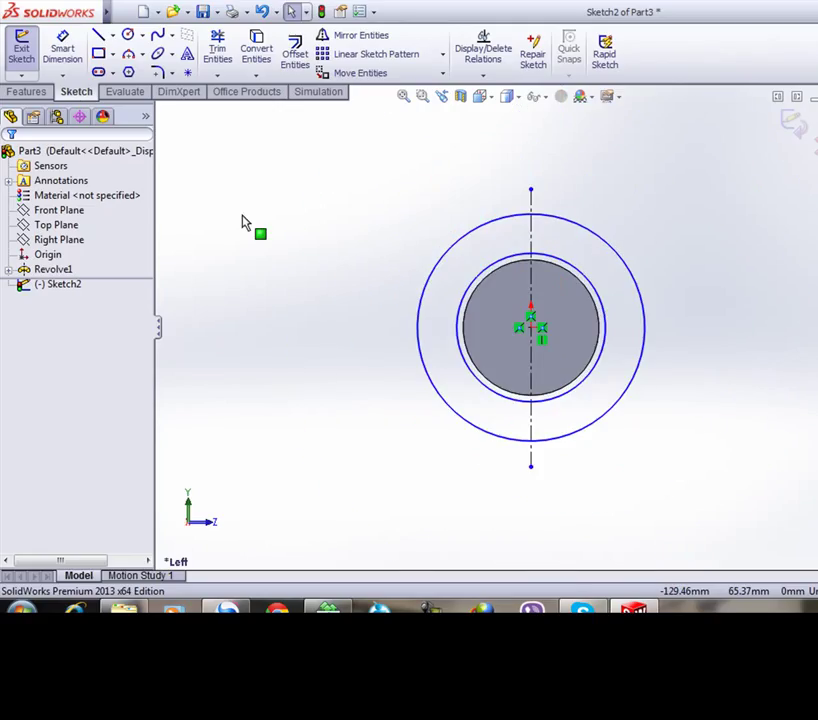
Dimension the inner circle Ø100 mm and the outer circle Ø170 mm
click(70, 48)
click(458, 341)
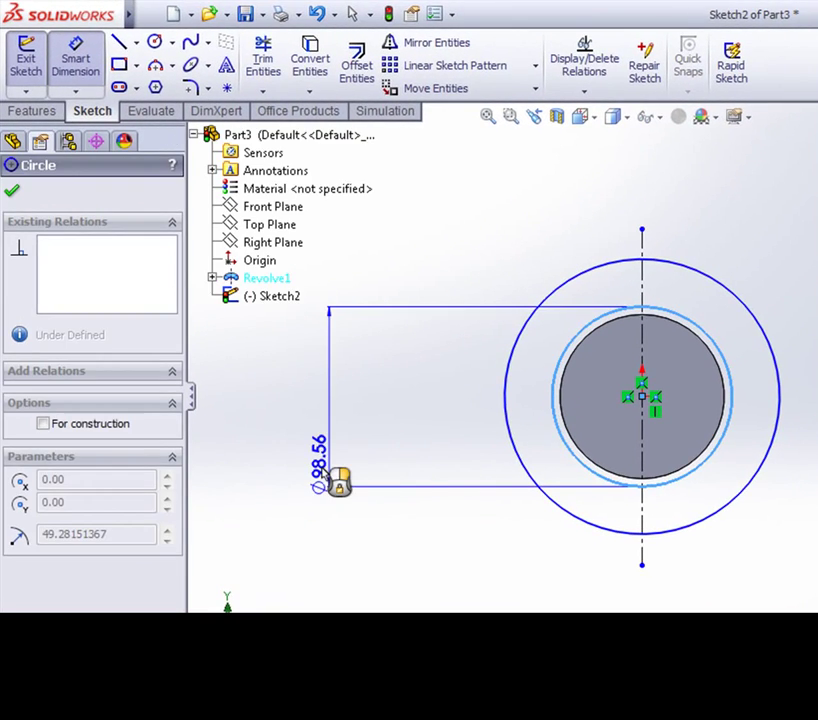
click(263, 345)
text(100)
key(Return)
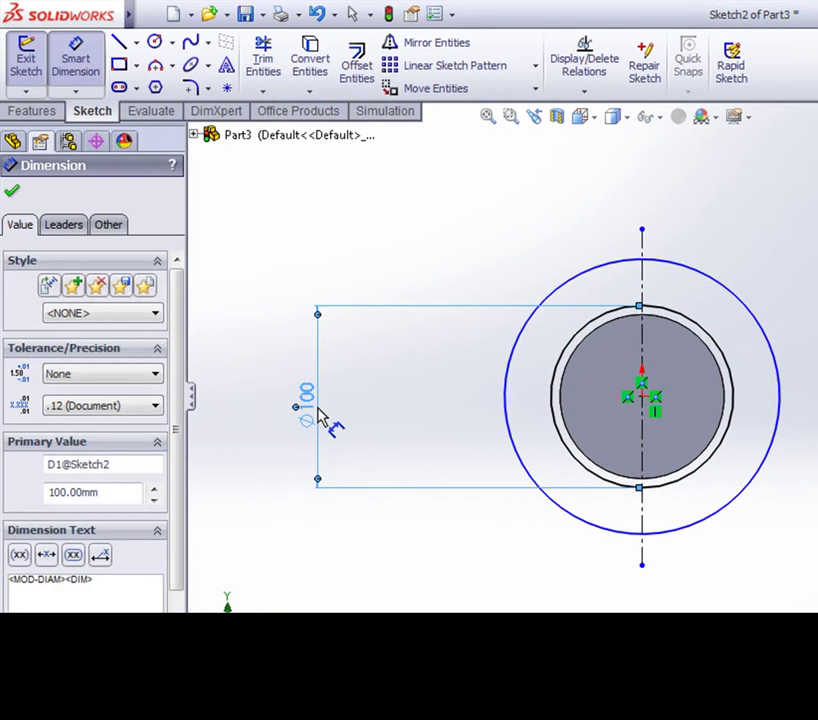
click(506, 392)
click(237, 390)
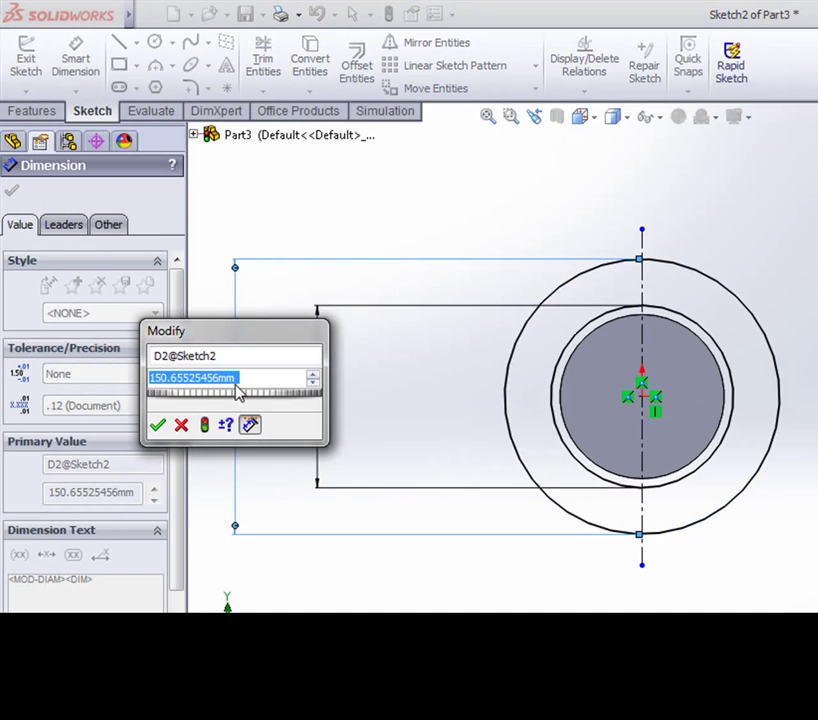
text(170)
key(Return)
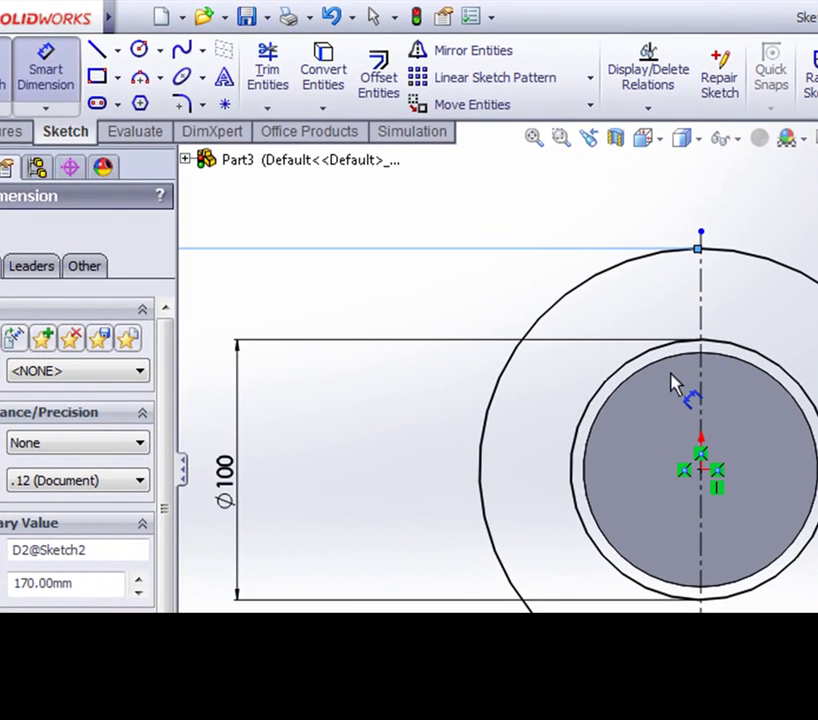
scroll(660, 345, down, 2)
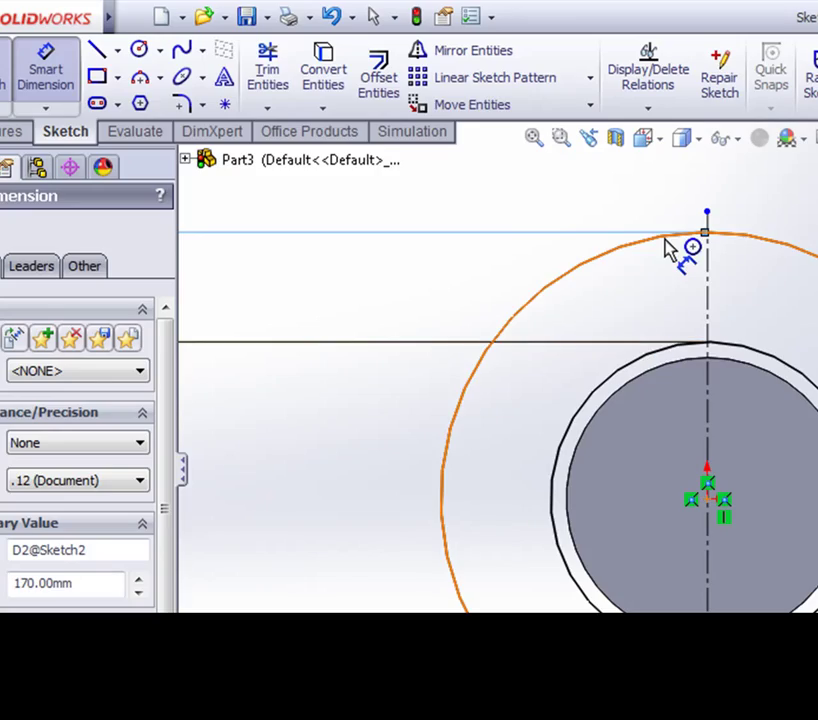
Draw a 3-point arc from the outer circle's top to the inner circle
click(141, 79)
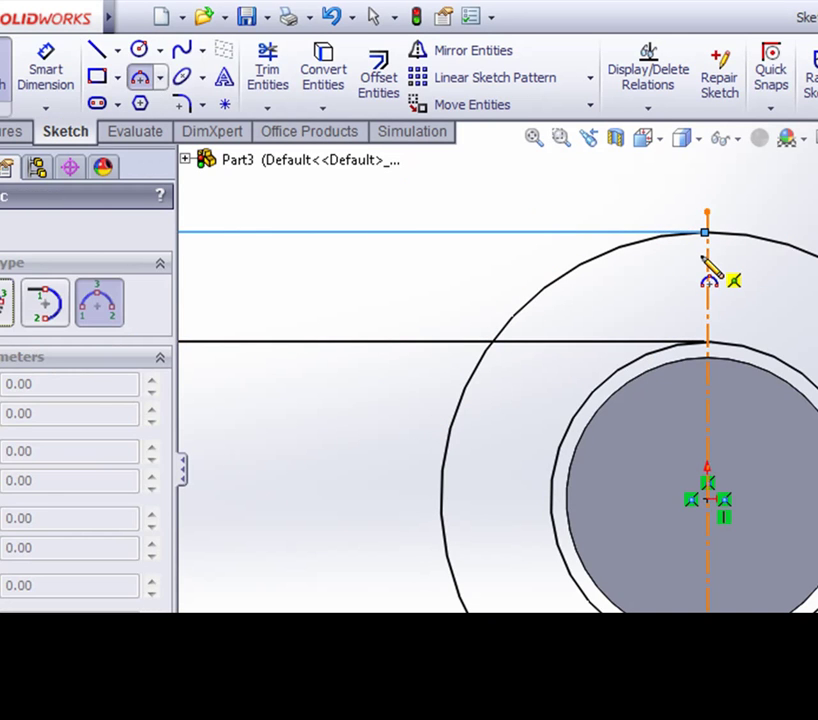
scroll(708, 265, down, 3)
click(619, 186)
click(541, 262)
click(525, 193)
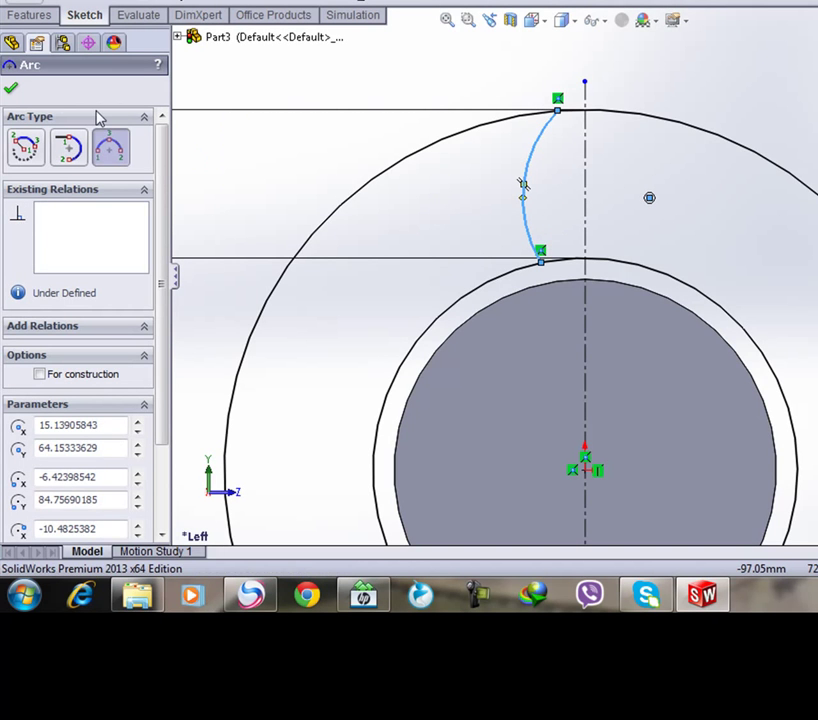
click(12, 93)
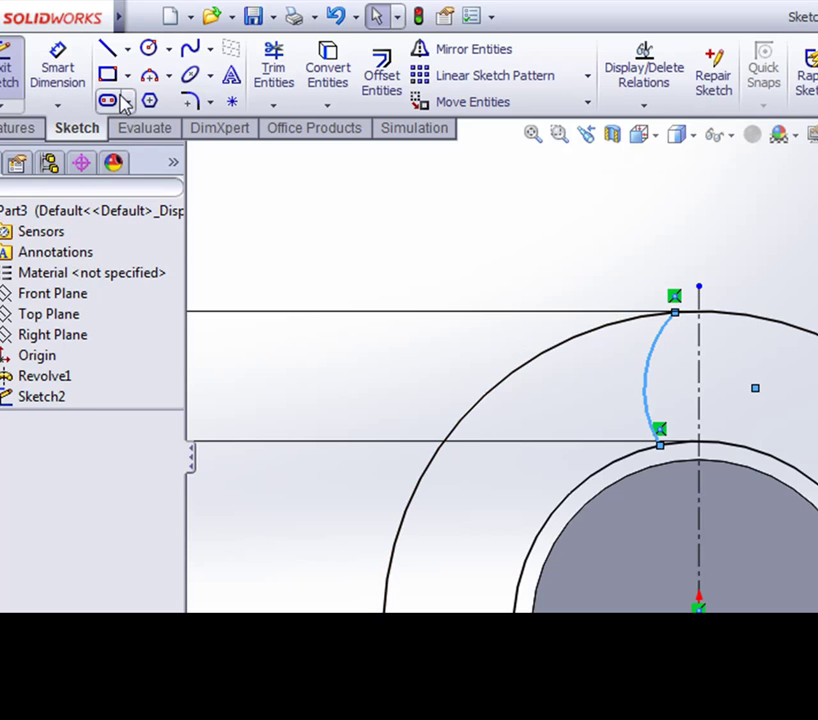
Dimension the arc's radius to R65
click(57, 66)
click(645, 363)
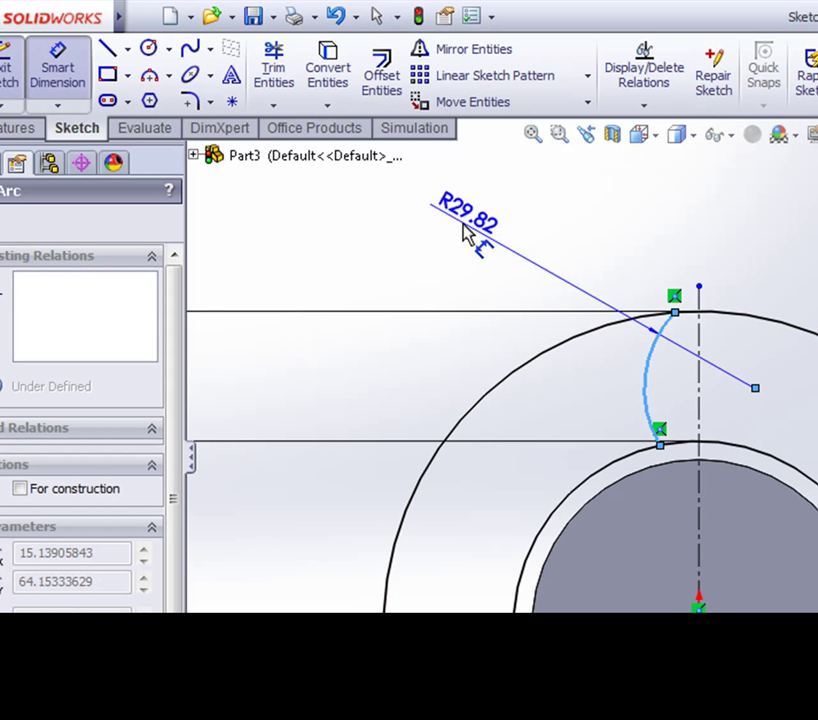
click(466, 232)
text(6)
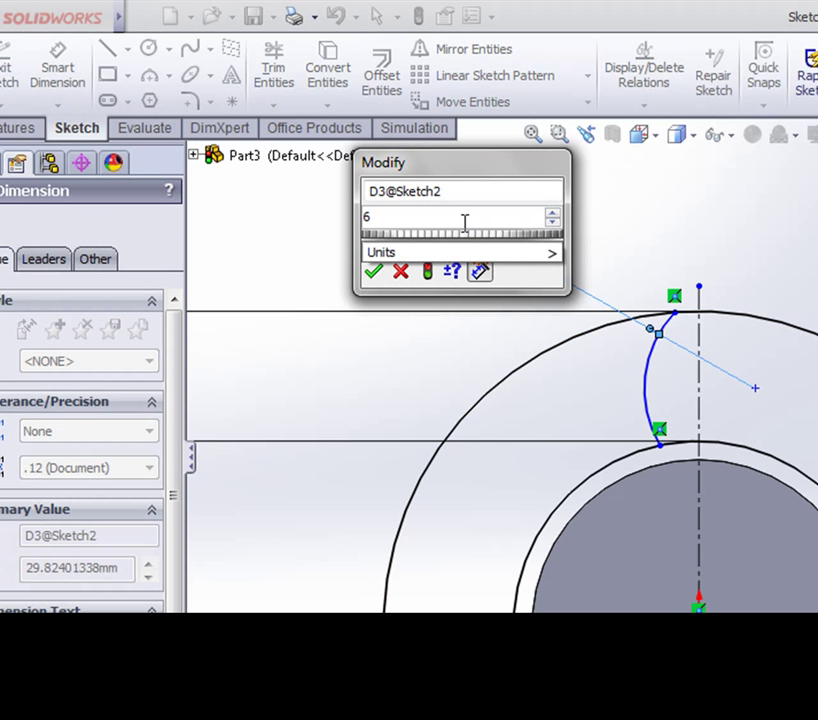
key(Return)
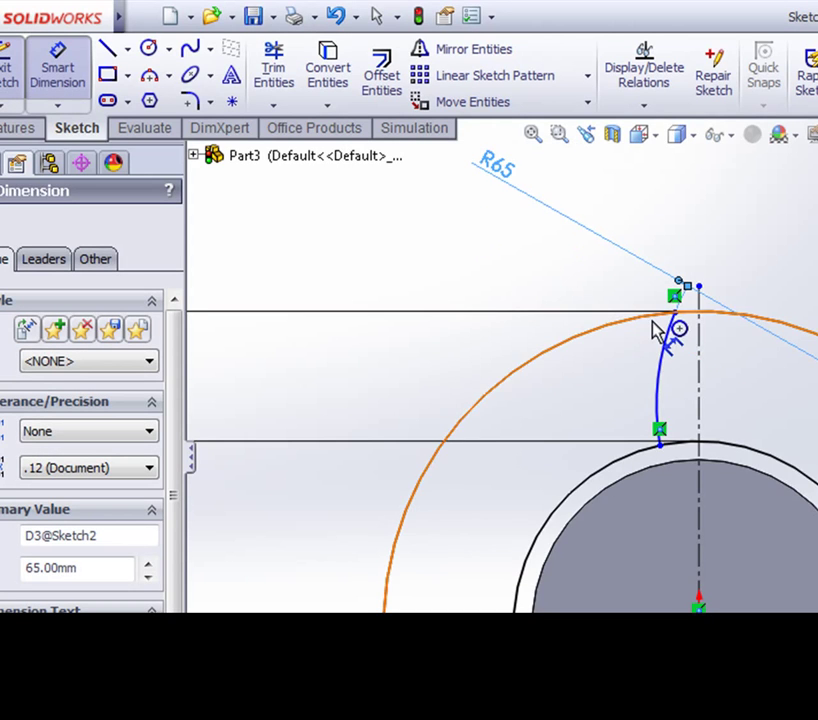
Dimension the arc's top and lower endpoints 6 mm and 15 mm from the centerline
scroll(657, 330, down, 4)
click(677, 212)
click(727, 192)
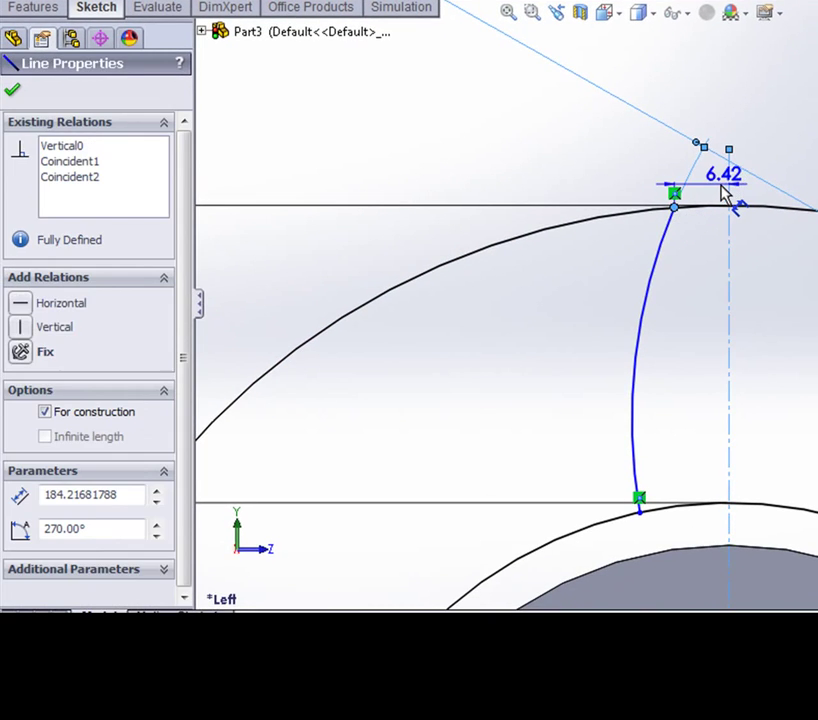
click(697, 120)
text(6)
key(Return)
scroll(679, 489, down, 2)
scroll(643, 511, up, 4)
scroll(647, 435, down, 2)
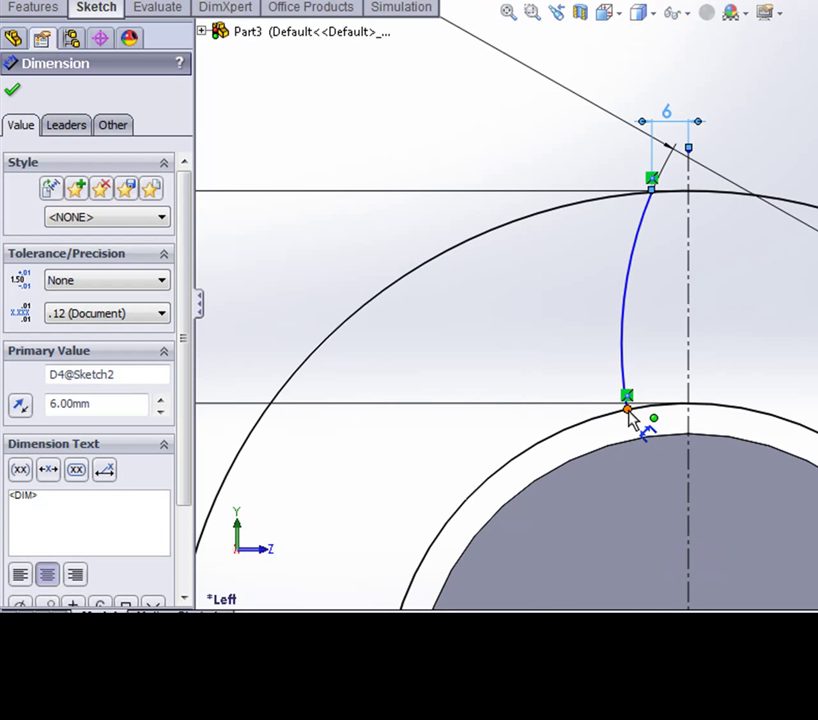
click(628, 409)
click(664, 447)
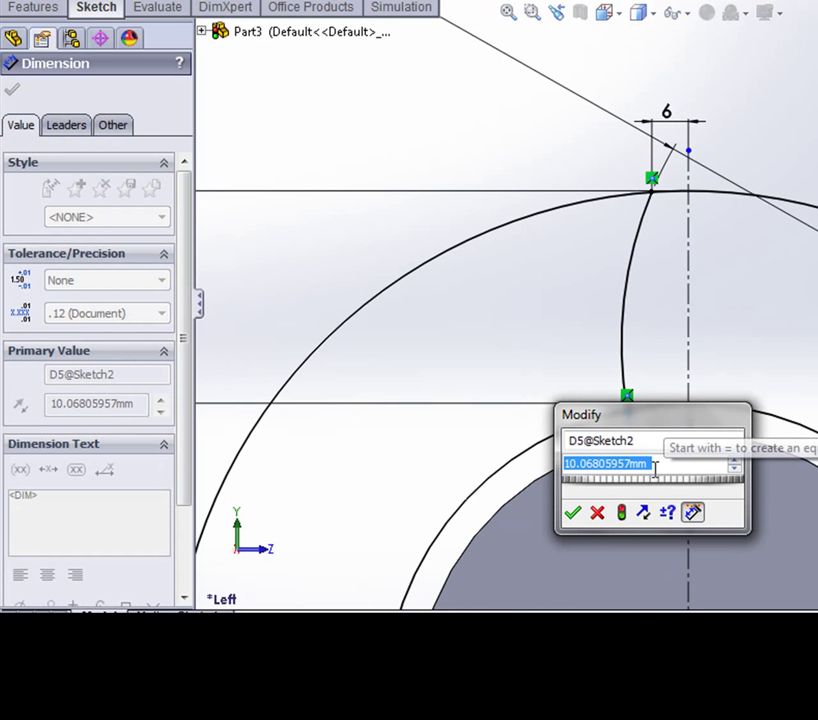
text(15)
key(Return)
scroll(657, 480, down, 2)
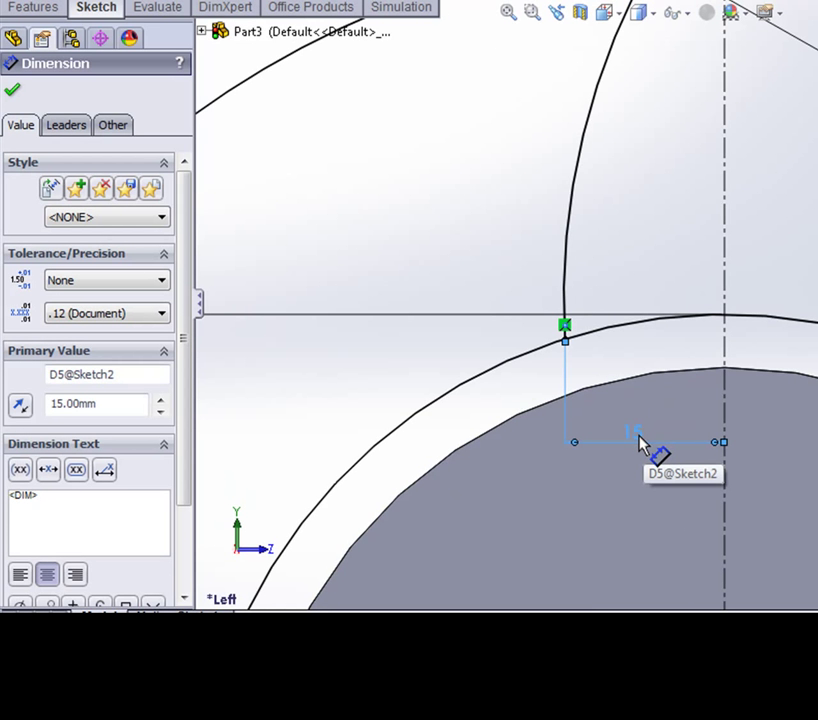
key(Escape)
scroll(668, 240, up, 2)
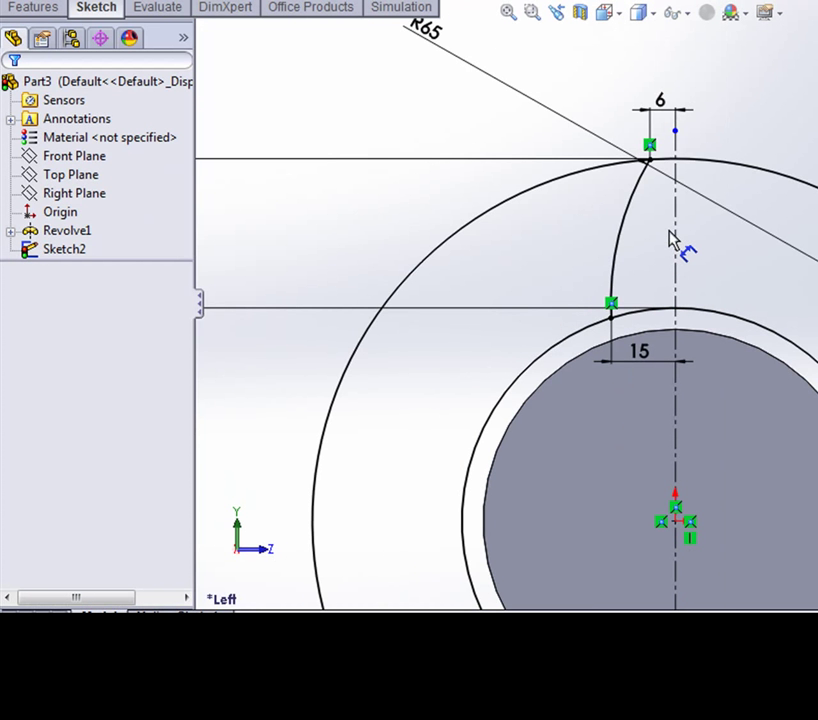
scroll(657, 185, up, 1)
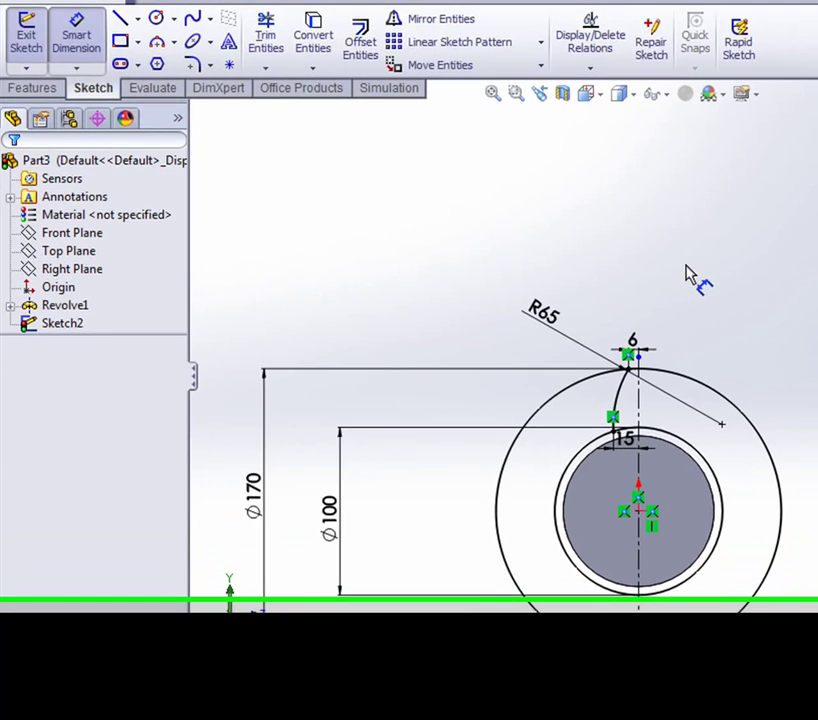
scroll(680, 175, down, 2)
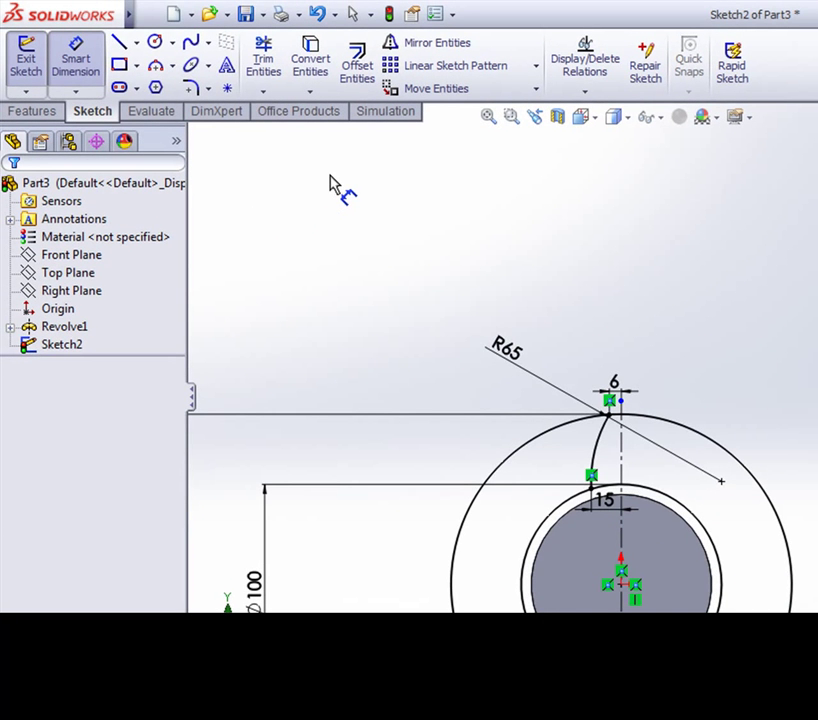
Mirror the R65 arc about the vertical centerline
click(455, 46)
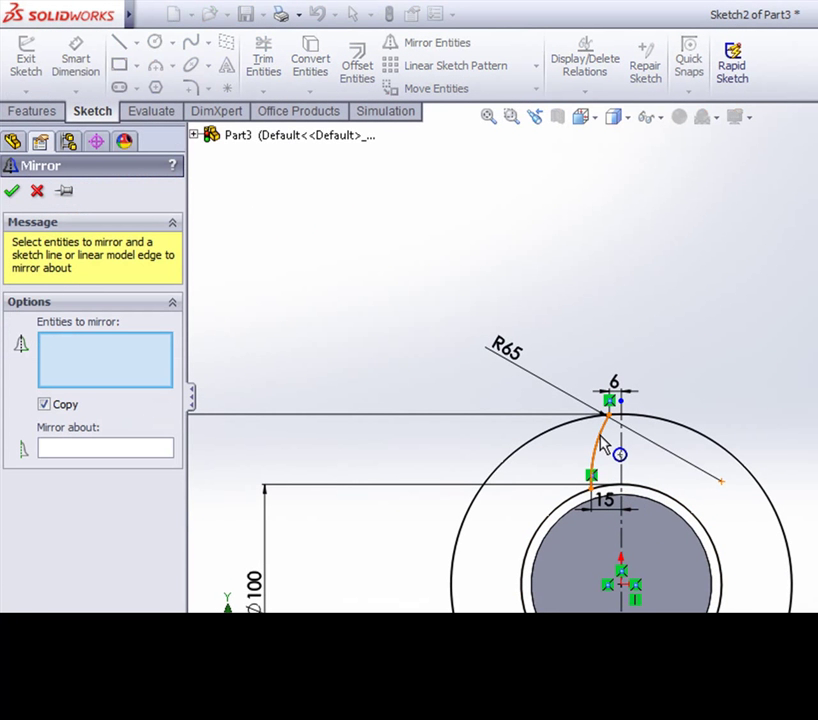
click(601, 438)
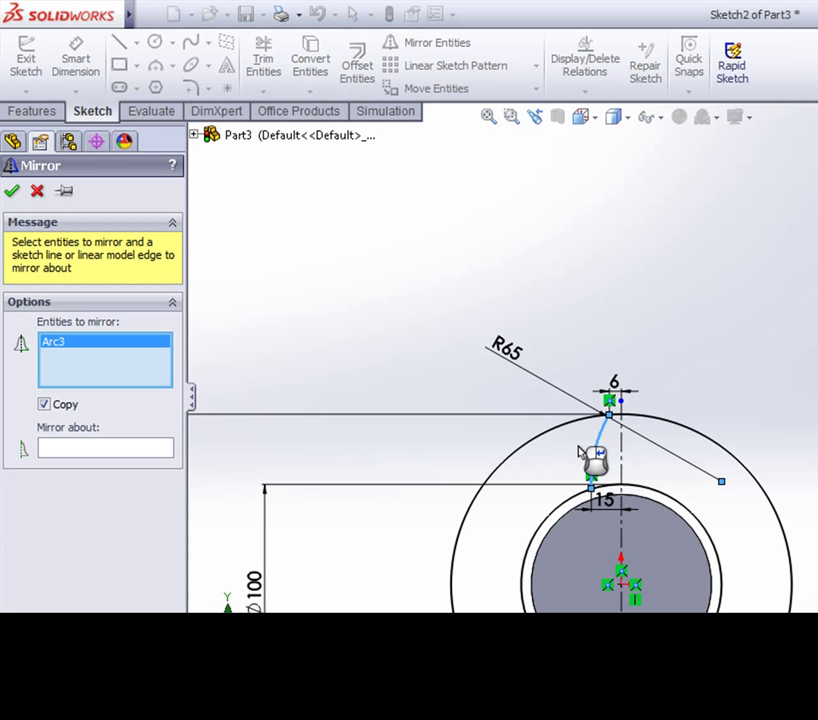
click(68, 447)
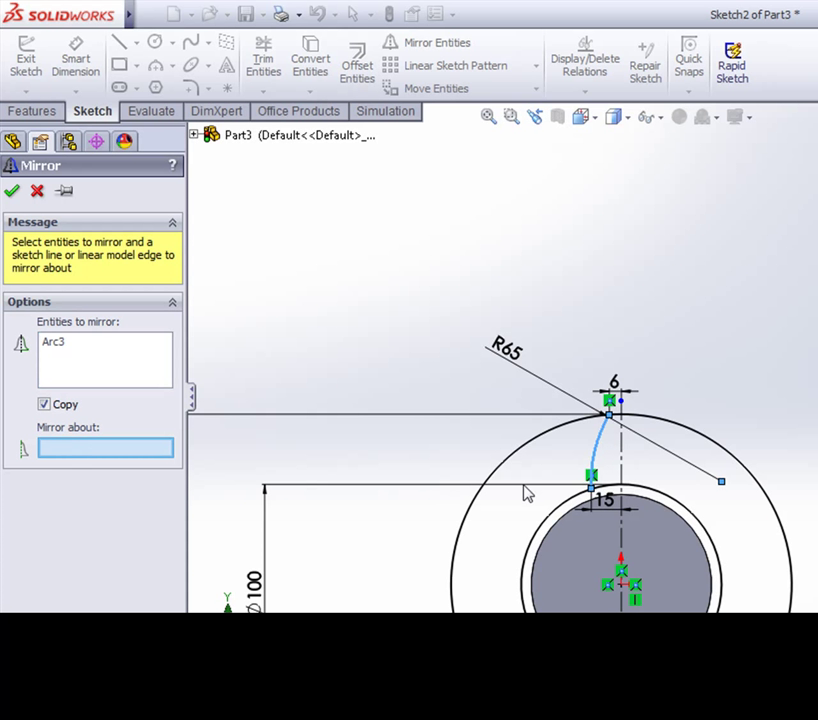
click(621, 460)
click(11, 190)
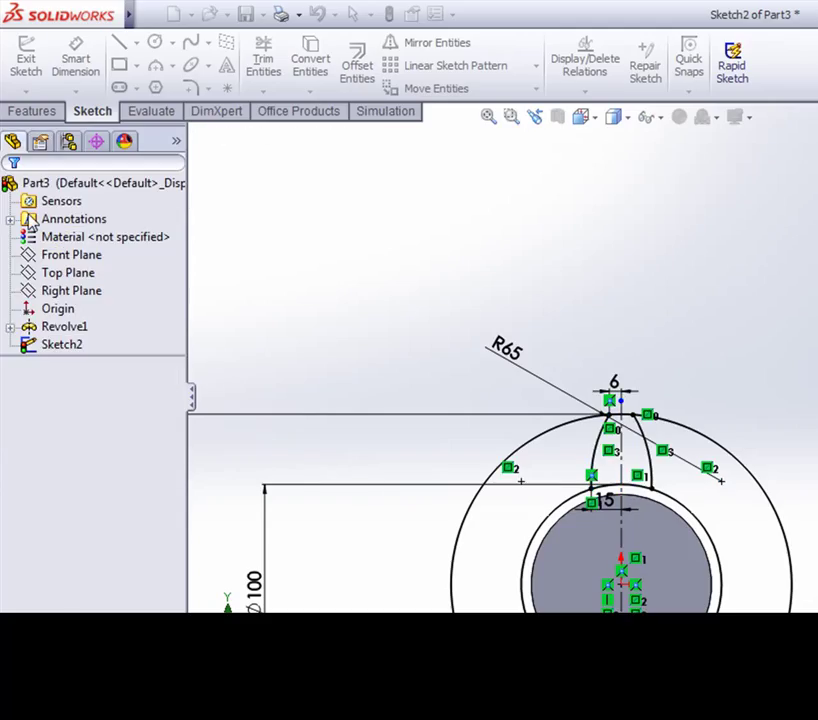
scroll(580, 478, down, 2)
scroll(557, 440, down, 1)
scroll(560, 438, down, 1)
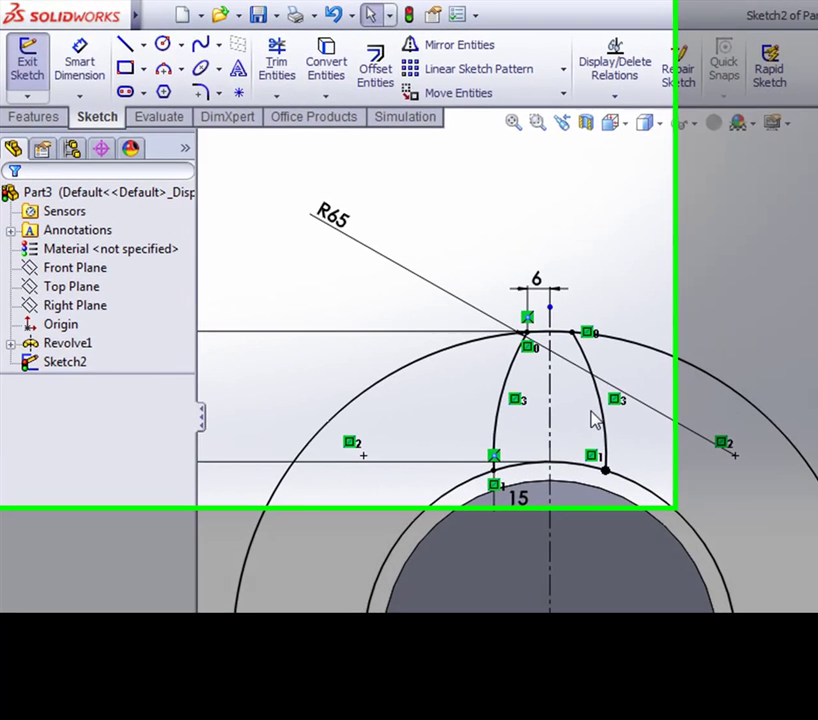
scroll(434, 380, up, 1)
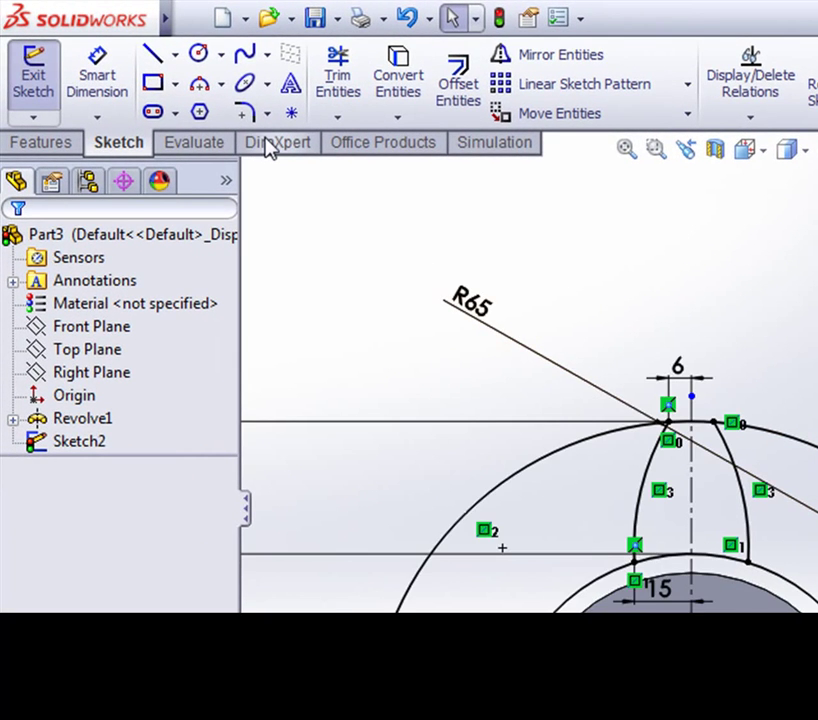
Trim the outer circle down to a short tip between the tooth arcs
click(336, 86)
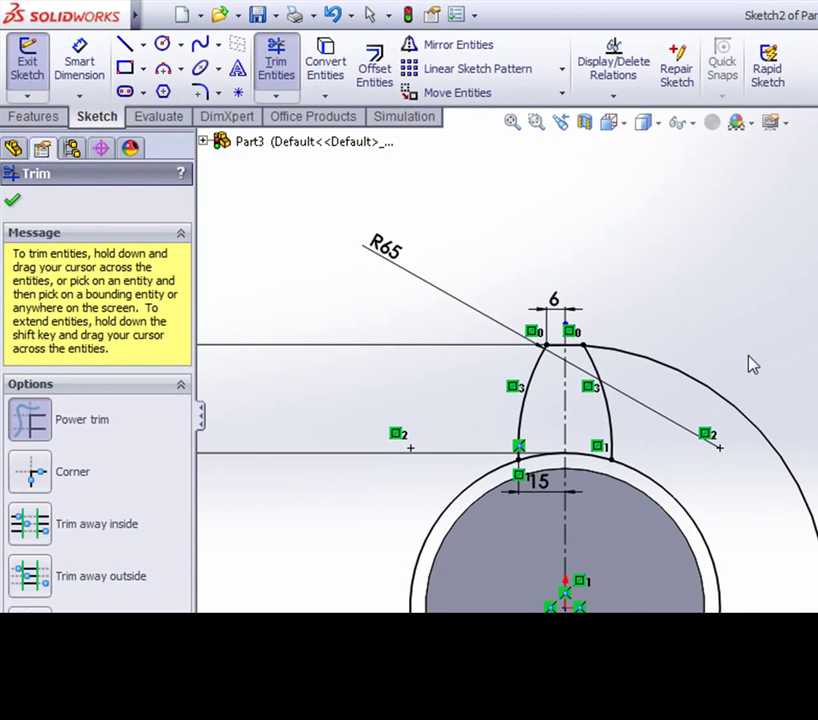
scroll(728, 420, up, 2)
scroll(640, 465, down, 2)
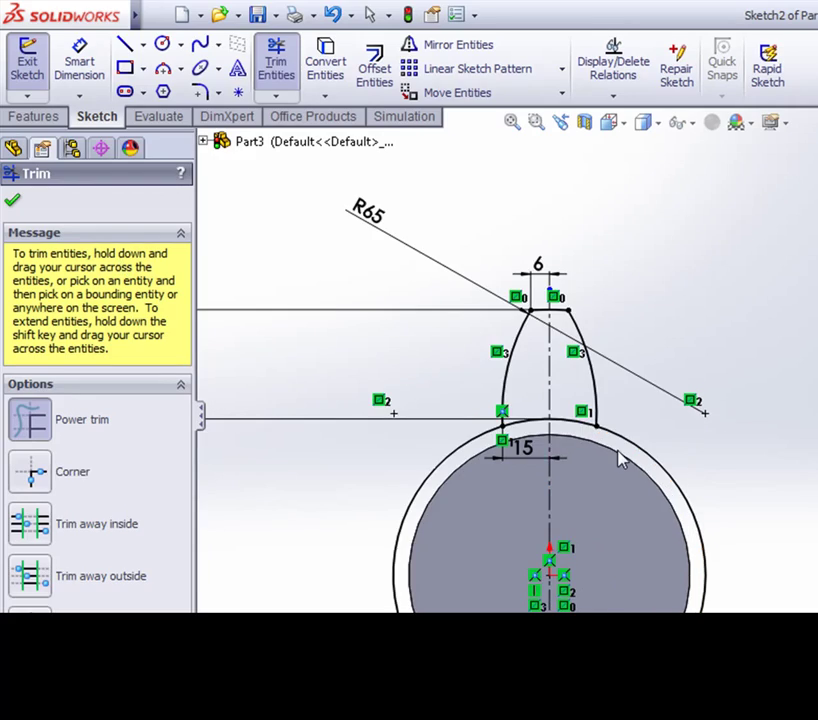
click(12, 203)
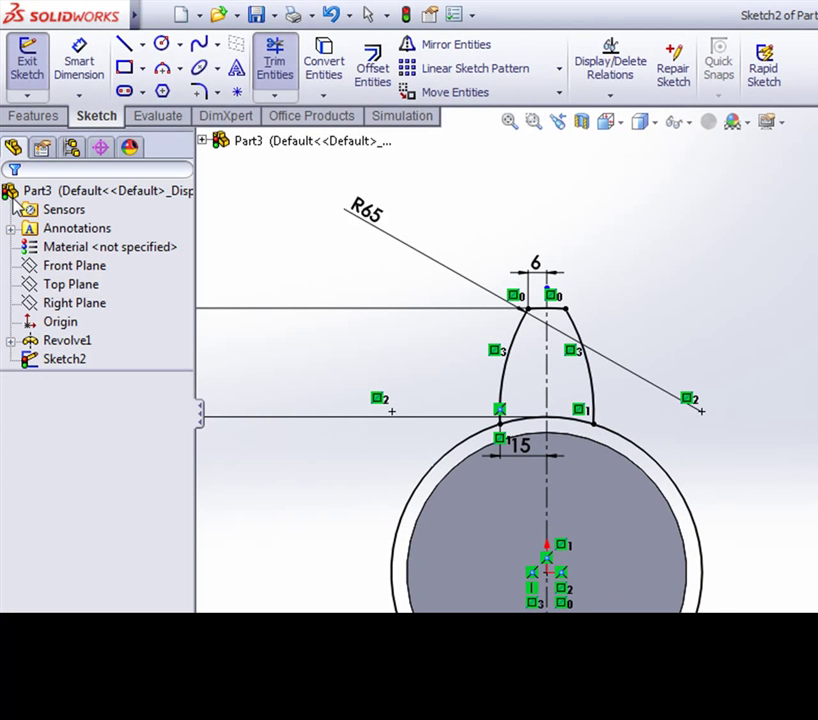
Circular-pattern the tooth arc 8 times around the shaft centre
click(558, 70)
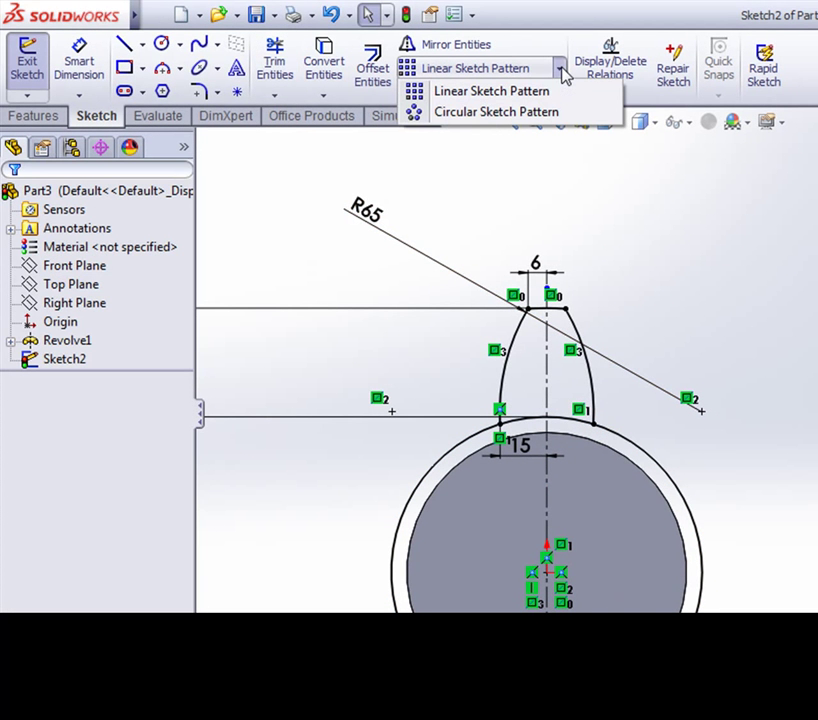
click(502, 111)
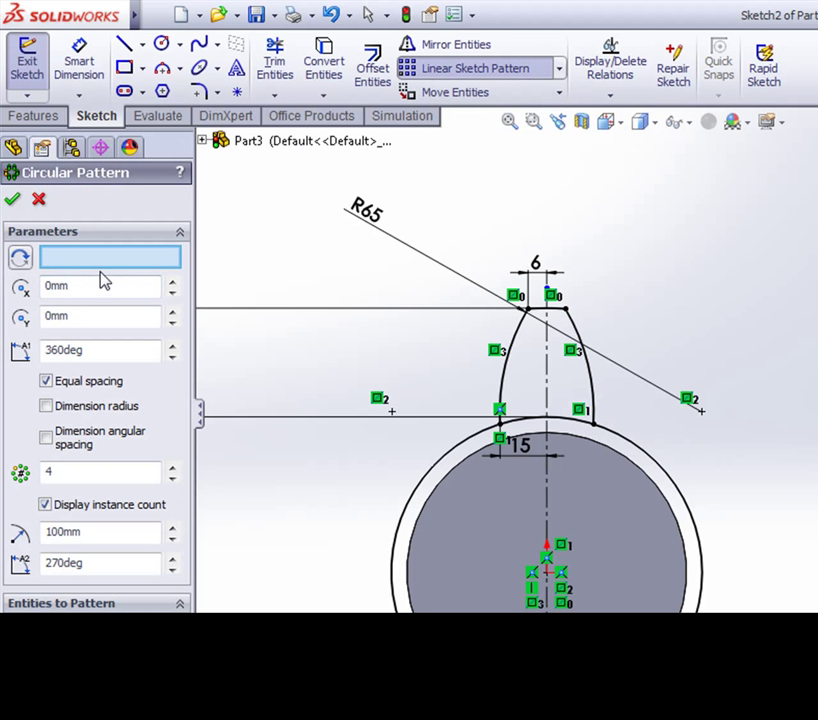
click(582, 408)
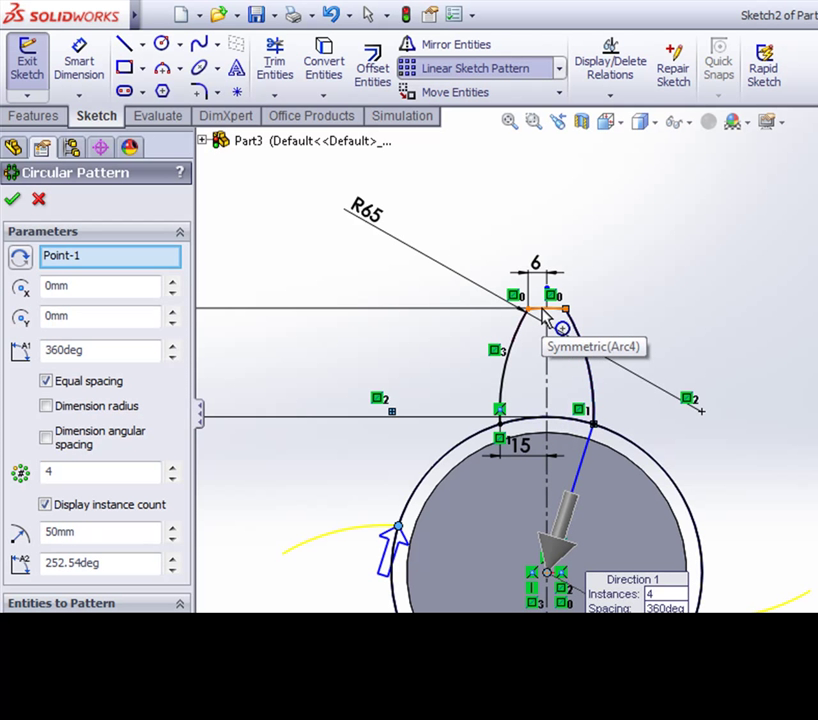
click(568, 338)
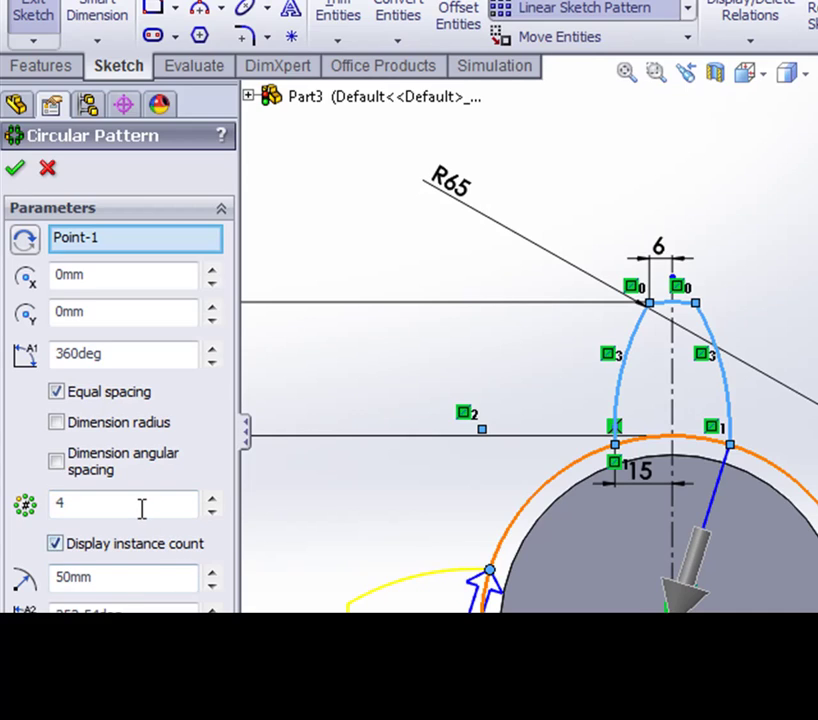
double_click(141, 506)
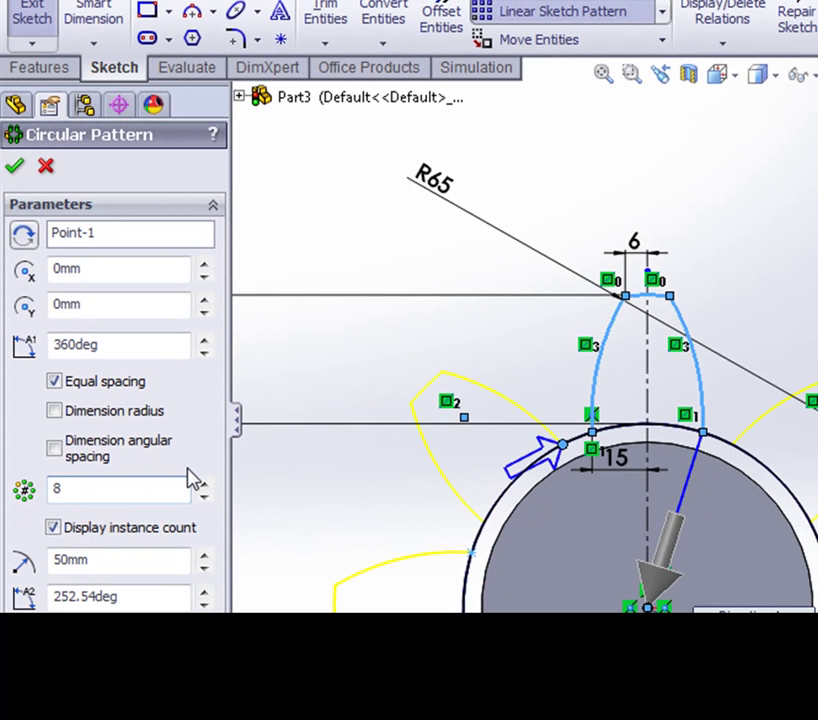
text(8)
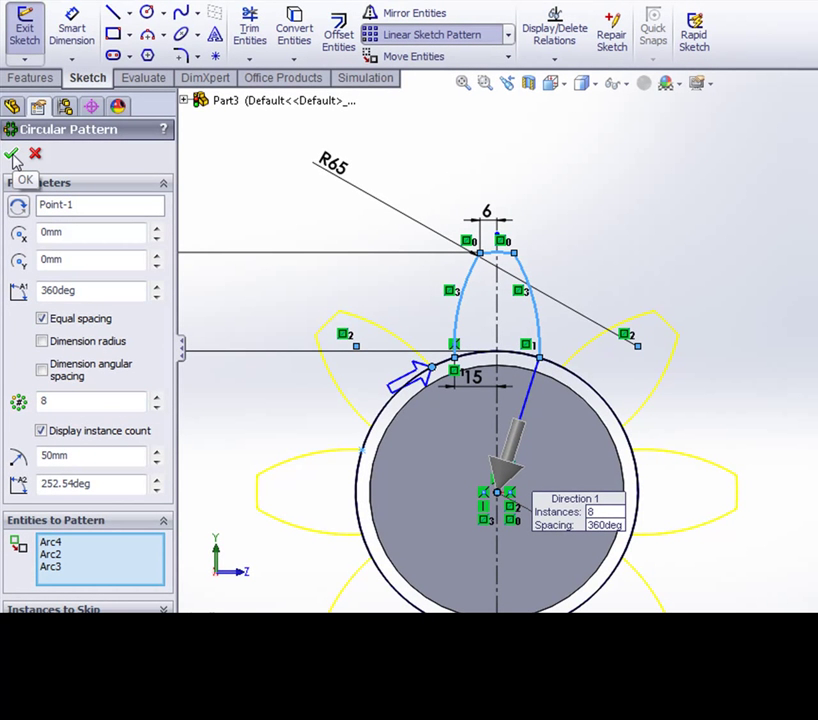
click(12, 158)
Power-trim the ring arcs at the left, bottom and top tooth bases
scroll(605, 520, down, 3)
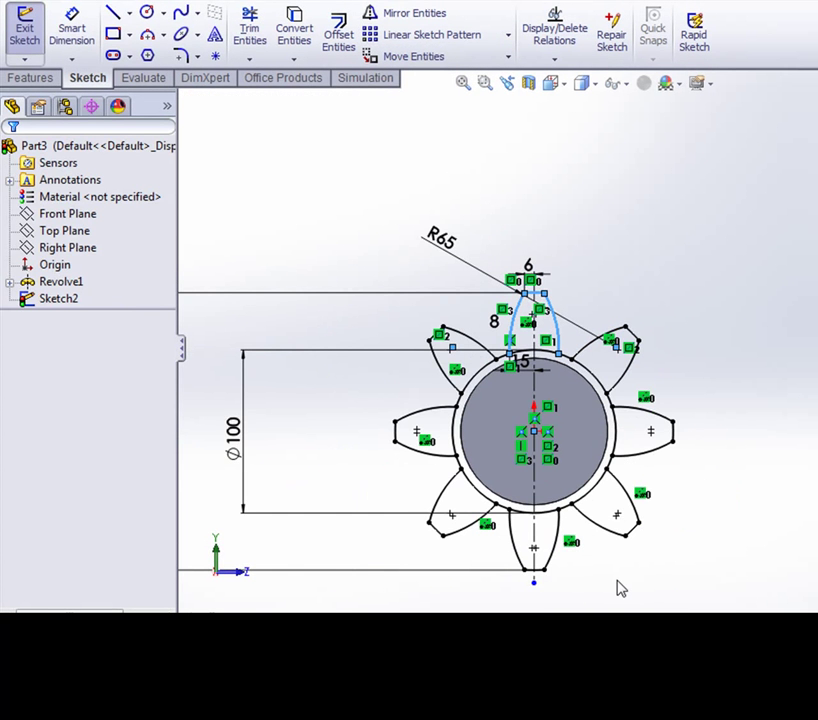
scroll(580, 540, up, 2)
scroll(533, 405, down, 2)
scroll(447, 325, up, 2)
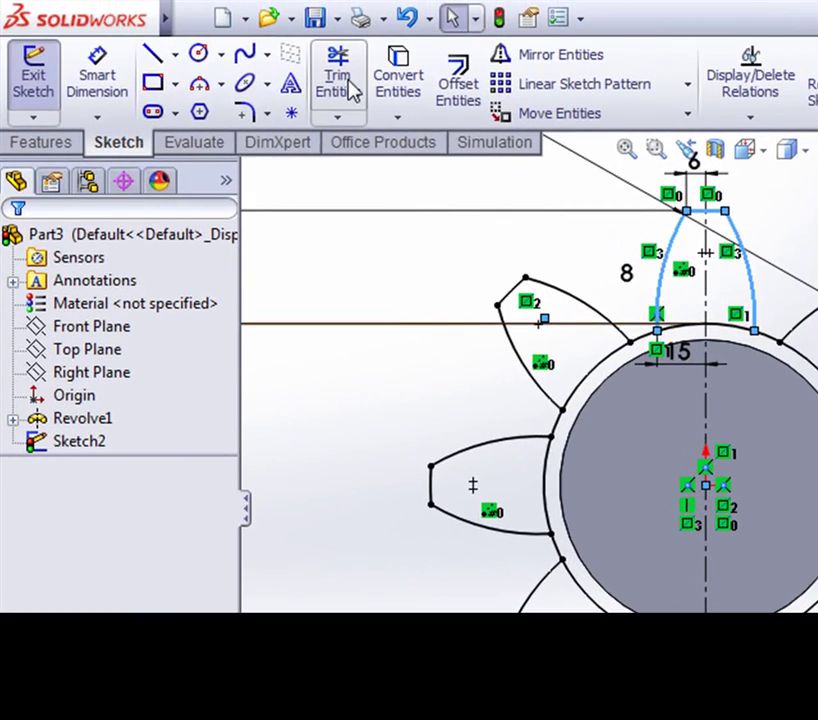
click(338, 80)
scroll(592, 360, down, 4)
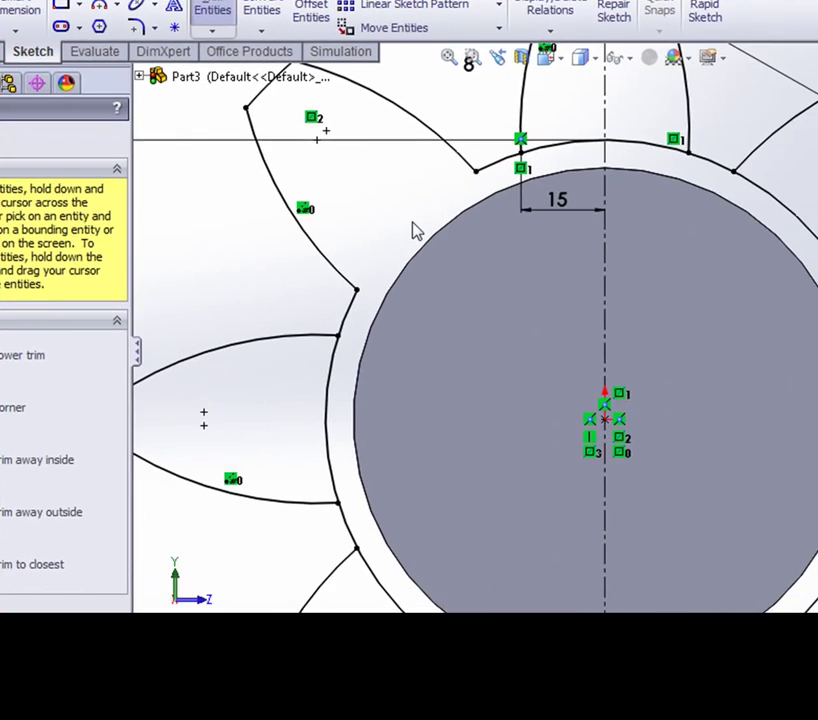
drag(350, 416, 375, 415)
ctrl+middle_drag(375, 417, 515, 442)
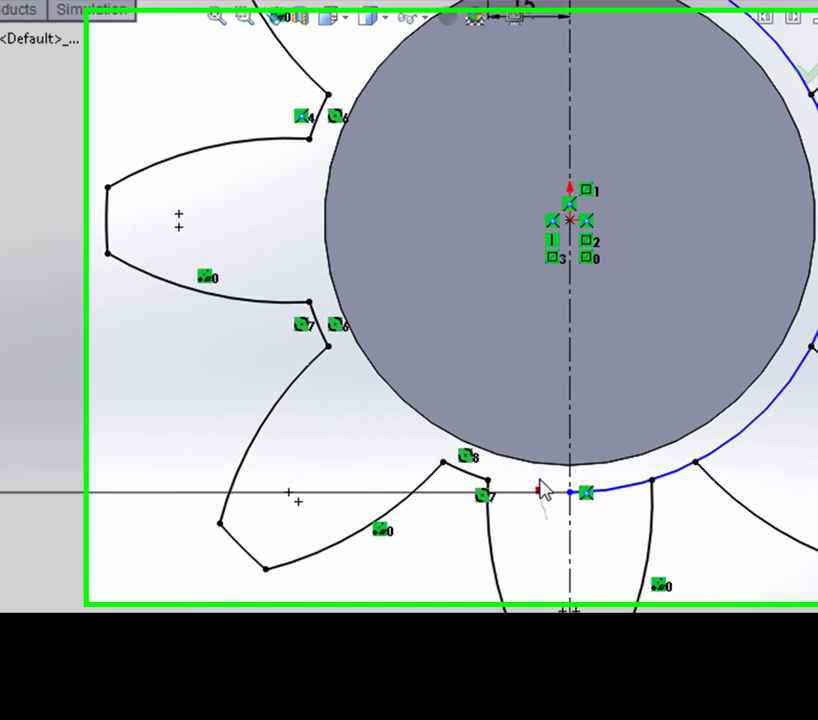
drag(588, 402, 728, 497)
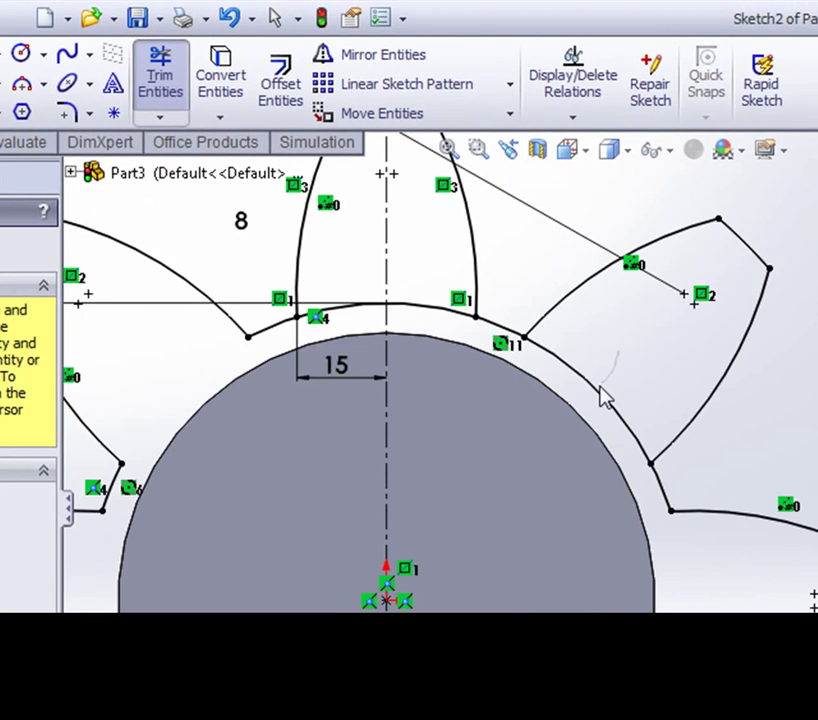
scroll(580, 398, down, 3)
scroll(421, 400, up, 4)
drag(450, 416, 457, 452)
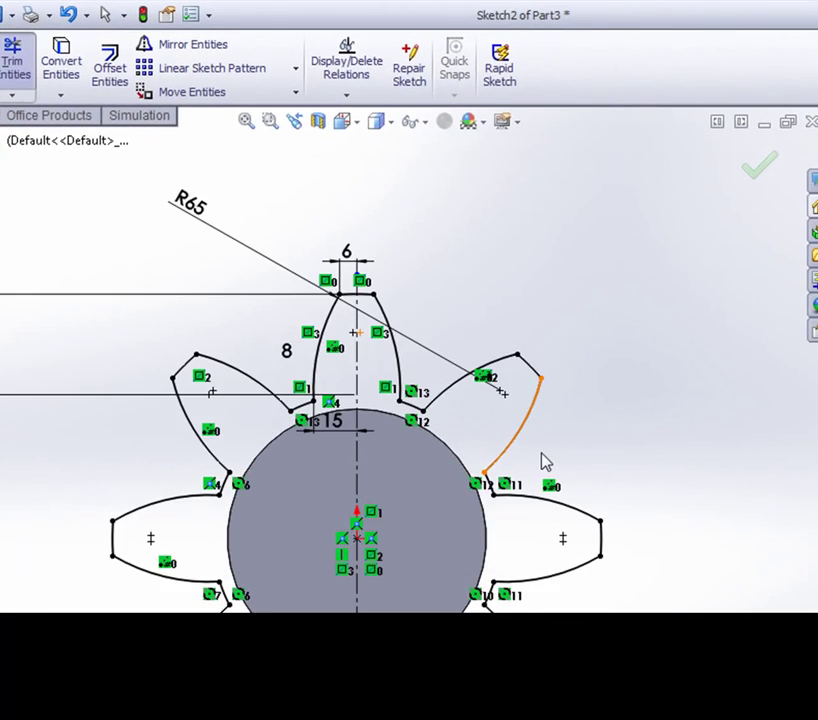
mouse_move(545, 460)
middle_down()
mouse_move(625, 483)
mouse_move(608, 530)
mouse_move(513, 528)
mouse_move(530, 484)
middle_up()
scroll(521, 510, up, 1)
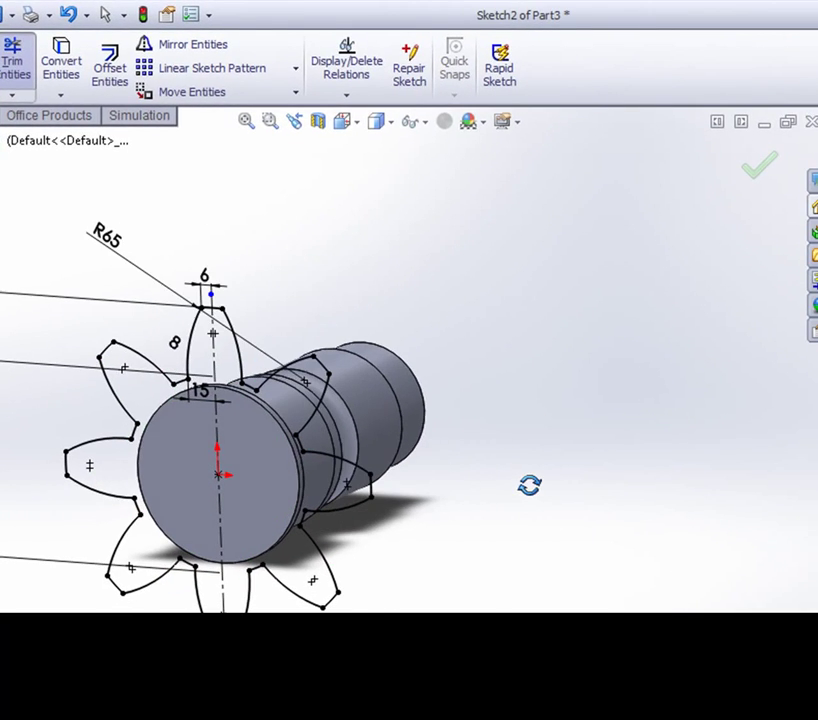
End trimming, exit the gear sketch, and select the shaft's end face
click(757, 177)
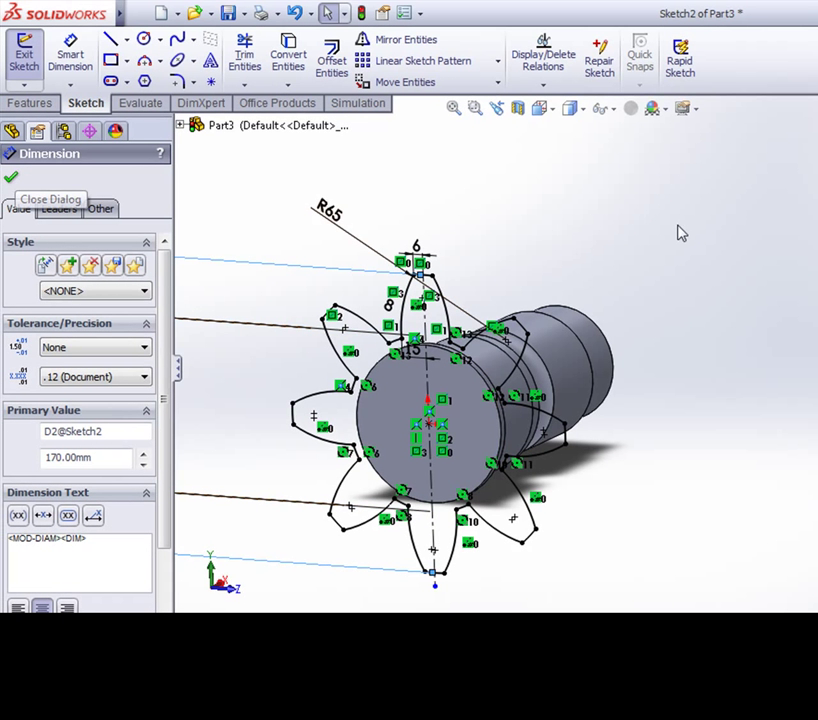
click(11, 177)
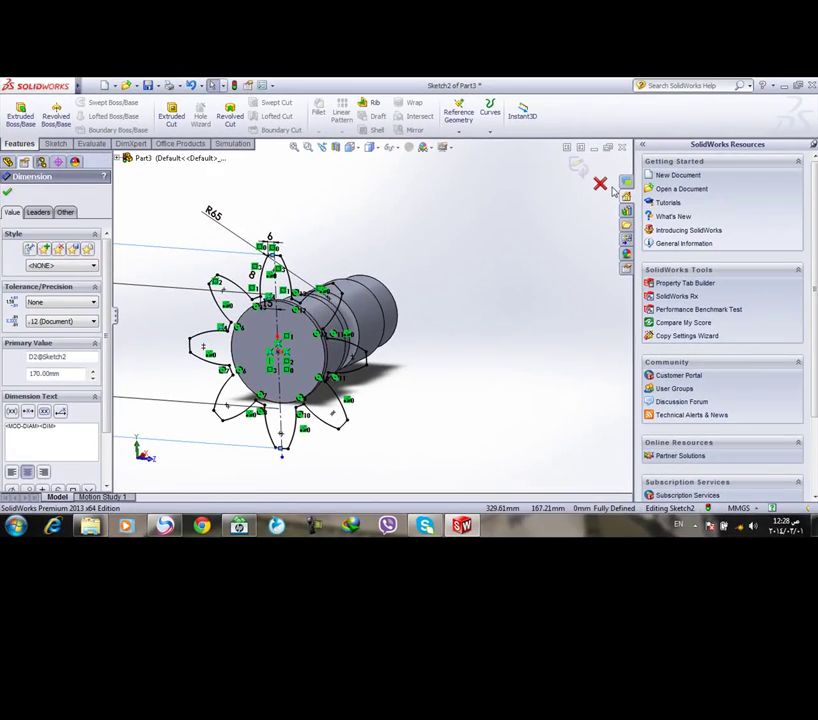
click(608, 187)
click(577, 165)
click(330, 340)
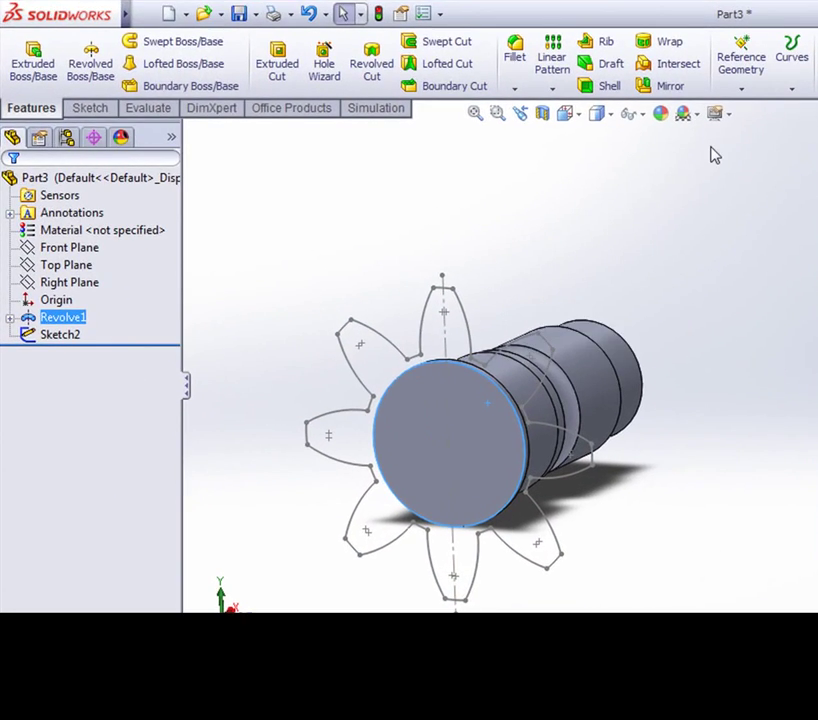
Create Plane1 offset 45 mm from the shaft's end face
click(752, 94)
mouse_move(690, 455)
middle_down()
mouse_move(621, 471)
mouse_move(708, 373)
mouse_move(612, 438)
middle_up()
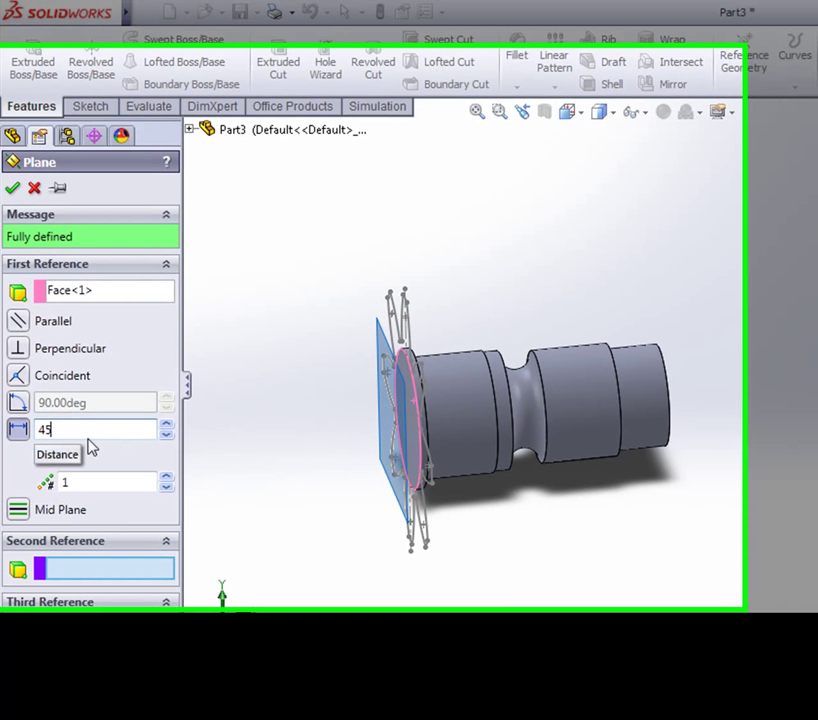
key(Return)
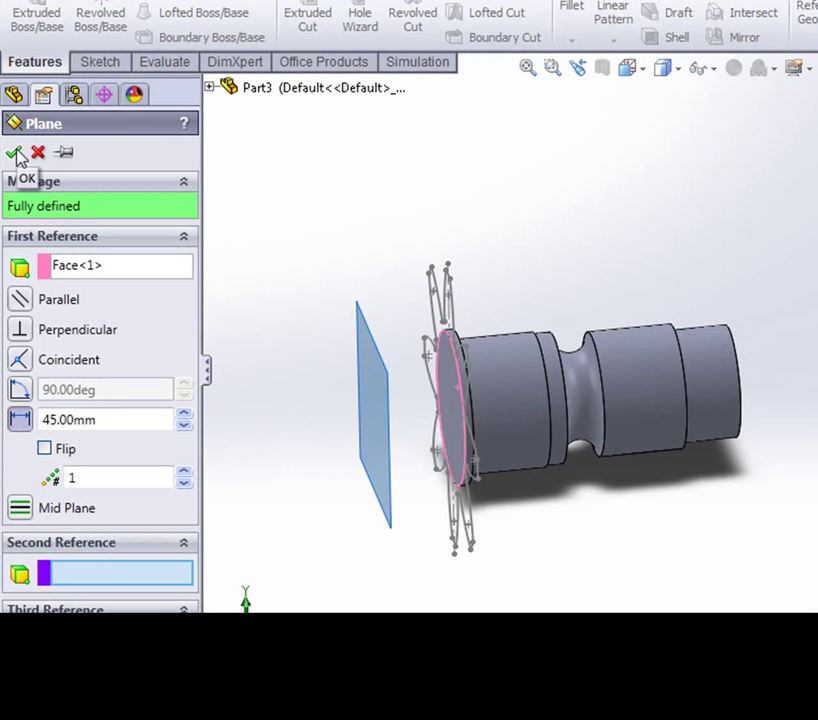
click(17, 155)
Snap the model to a standard view and select Plane1 for sketching
mouse_move(349, 513)
middle_down()
mouse_move(584, 540)
mouse_move(723, 572)
mouse_move(712, 184)
middle_up()
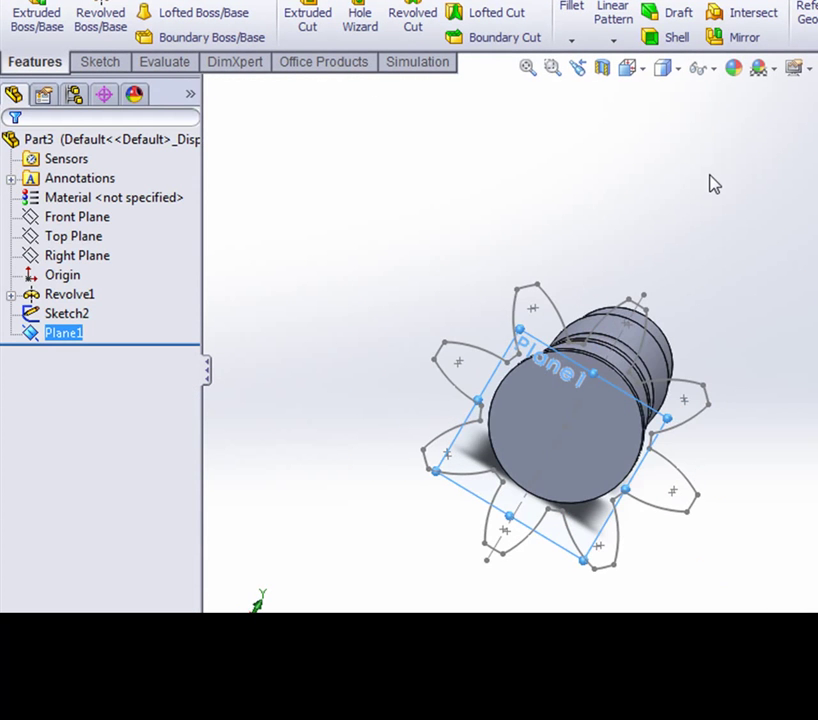
click(634, 72)
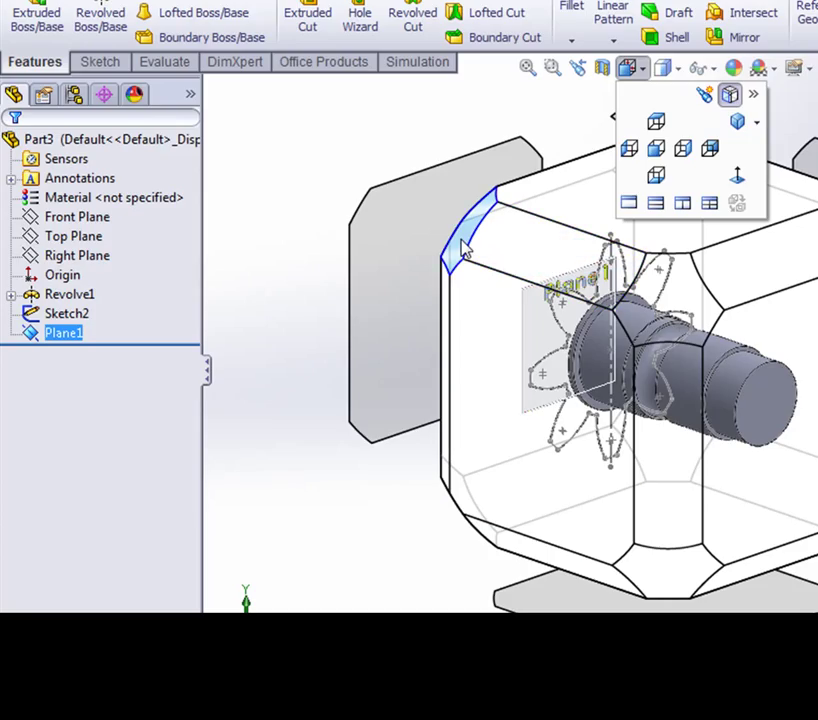
click(463, 250)
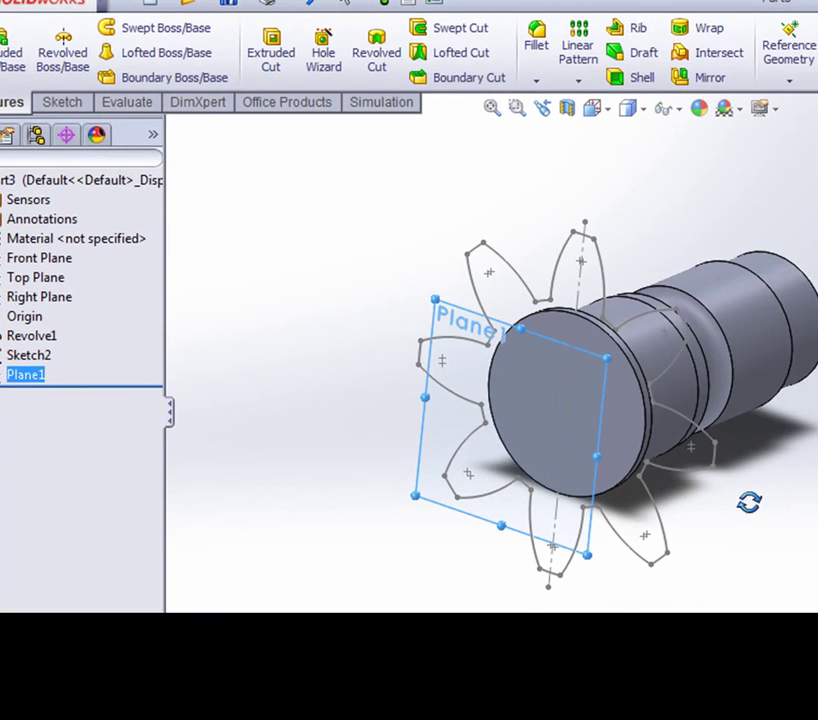
scroll(473, 352, down, 2)
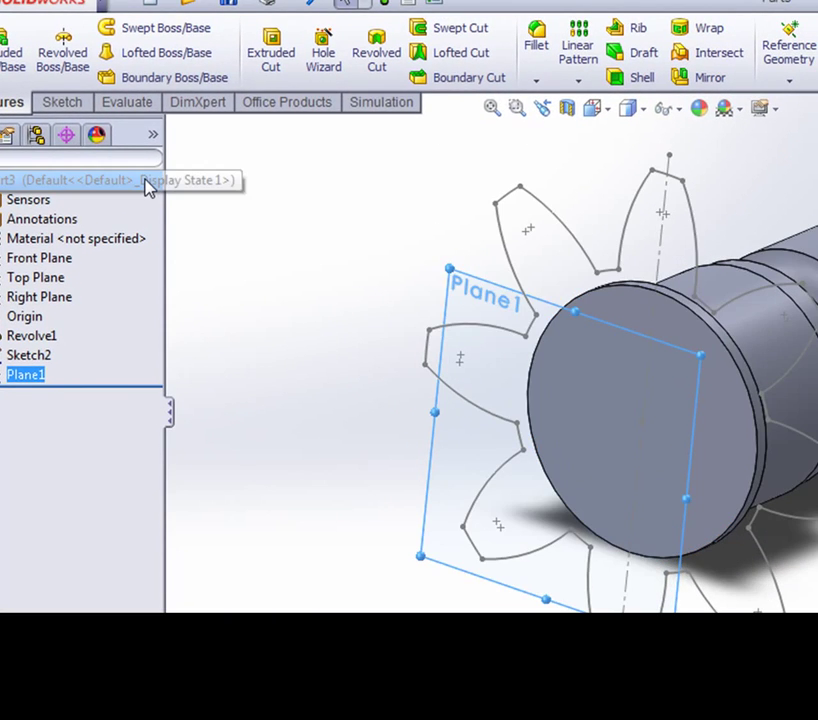
click(62, 102)
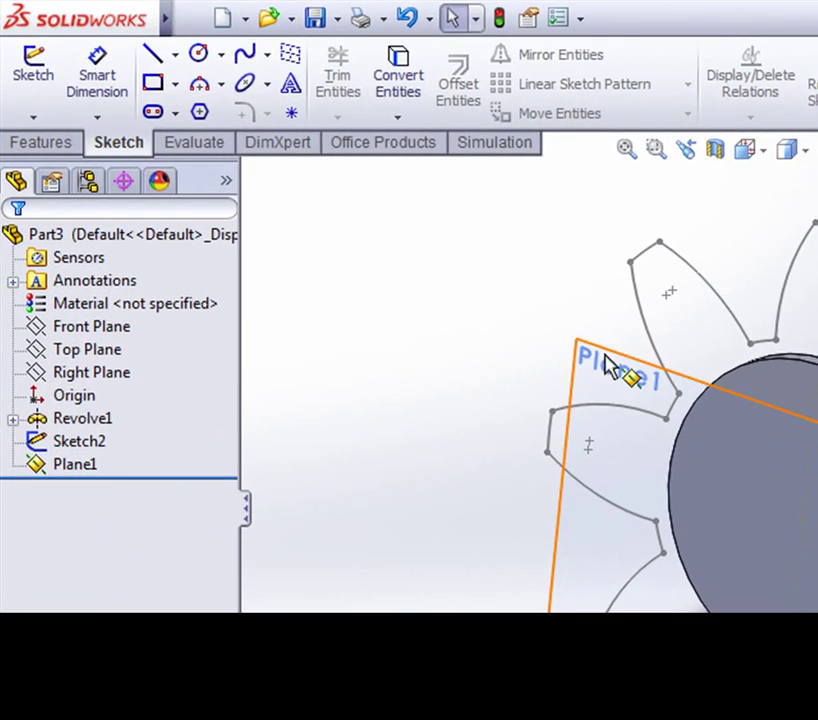
click(606, 362)
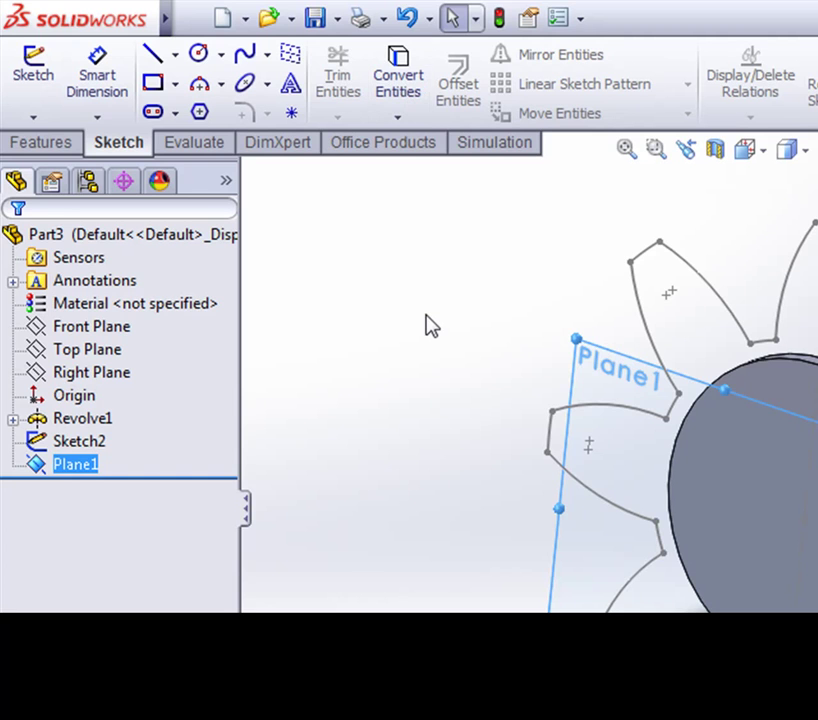
Start a new sketch on Plane1
click(88, 492)
right_click(78, 464)
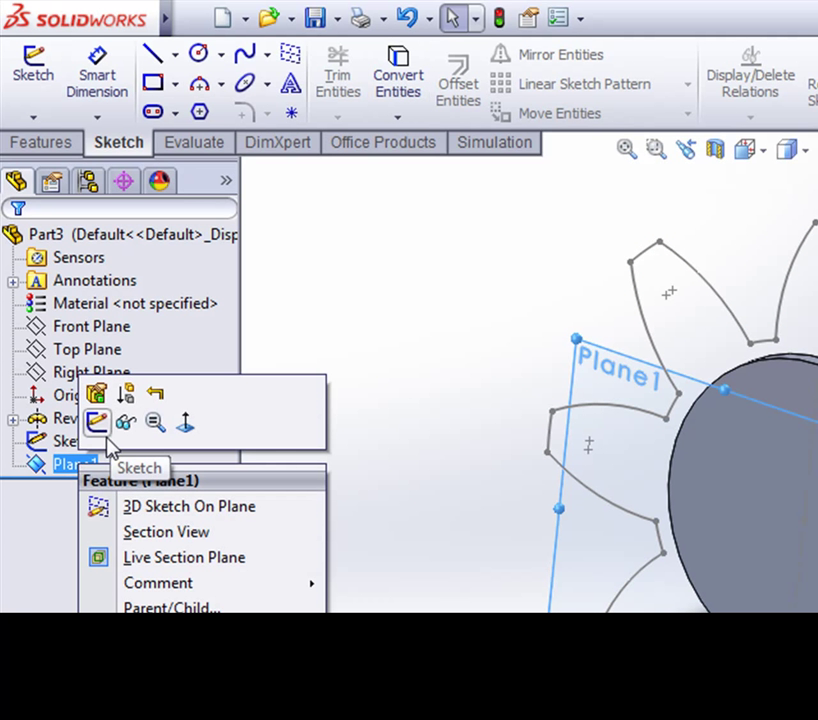
click(99, 425)
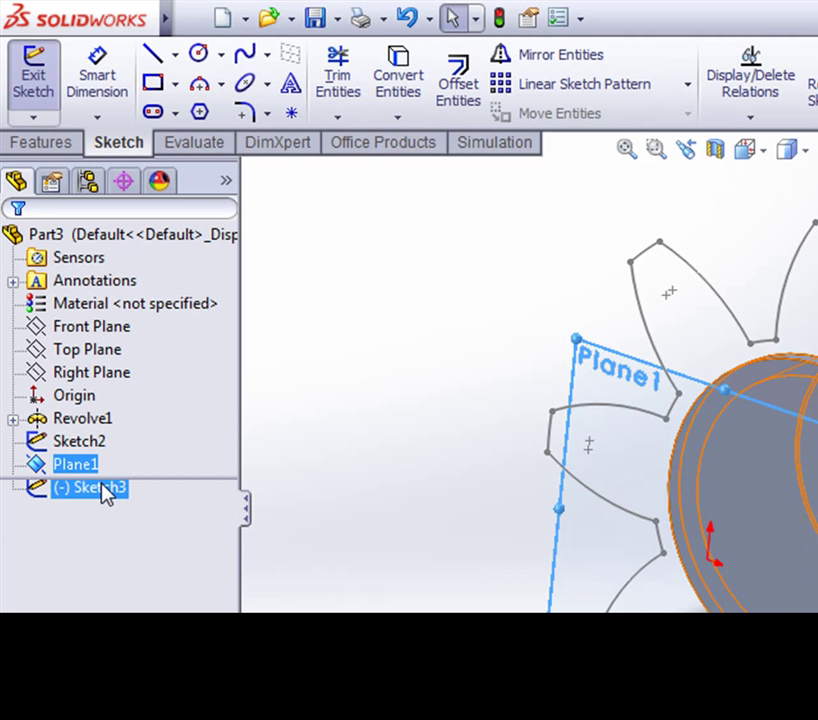
Convert Sketch2's gear outline into the sketch and view it Normal To
click(398, 80)
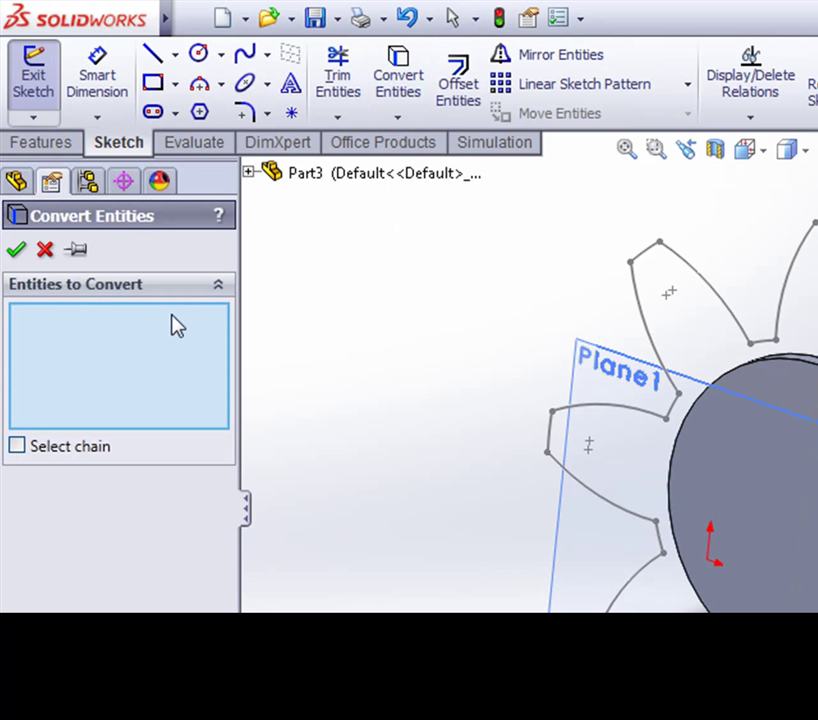
click(248, 175)
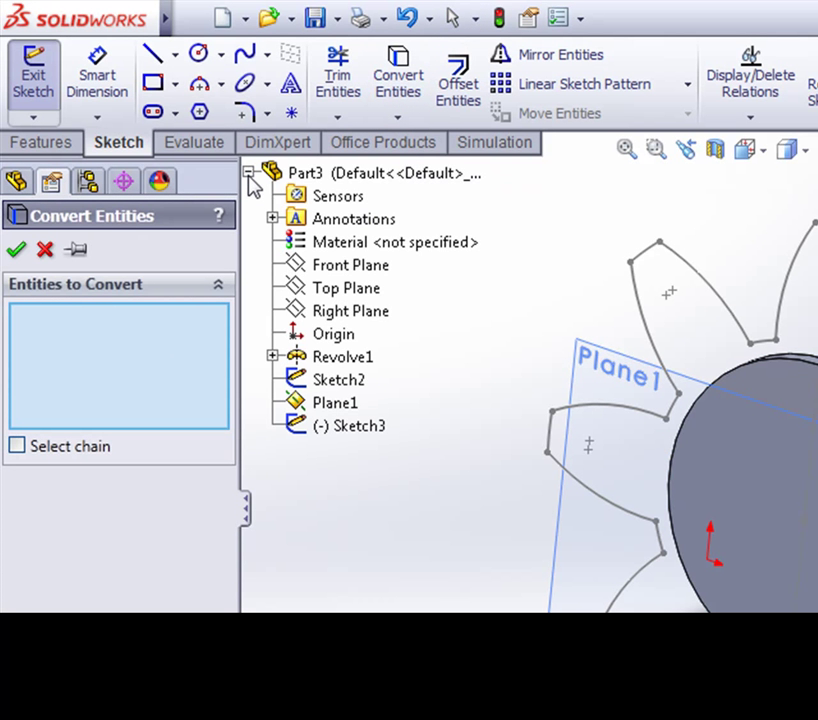
click(333, 385)
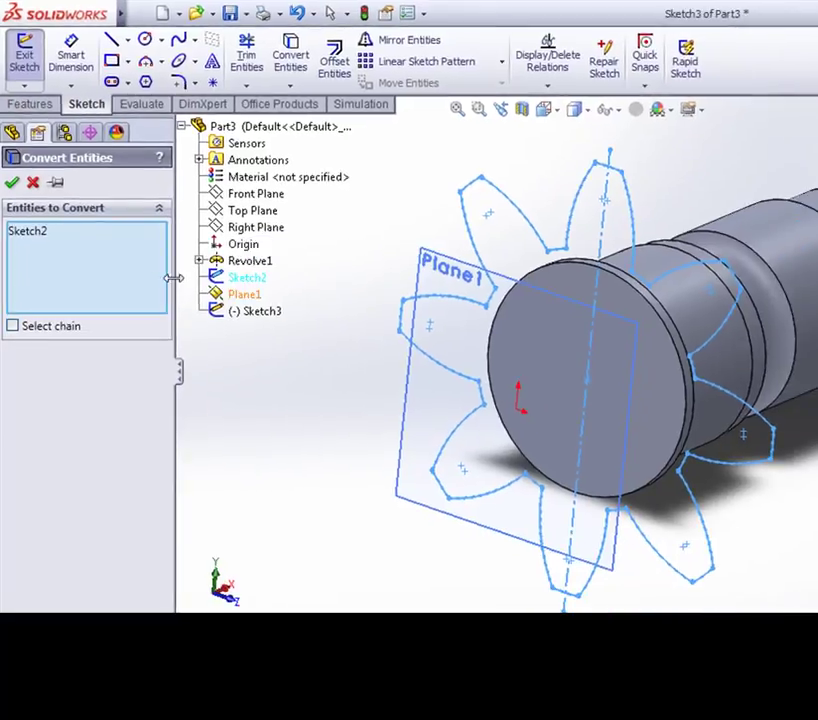
click(13, 183)
mouse_move(580, 350)
middle_down()
mouse_move(537, 358)
mouse_move(679, 469)
middle_up()
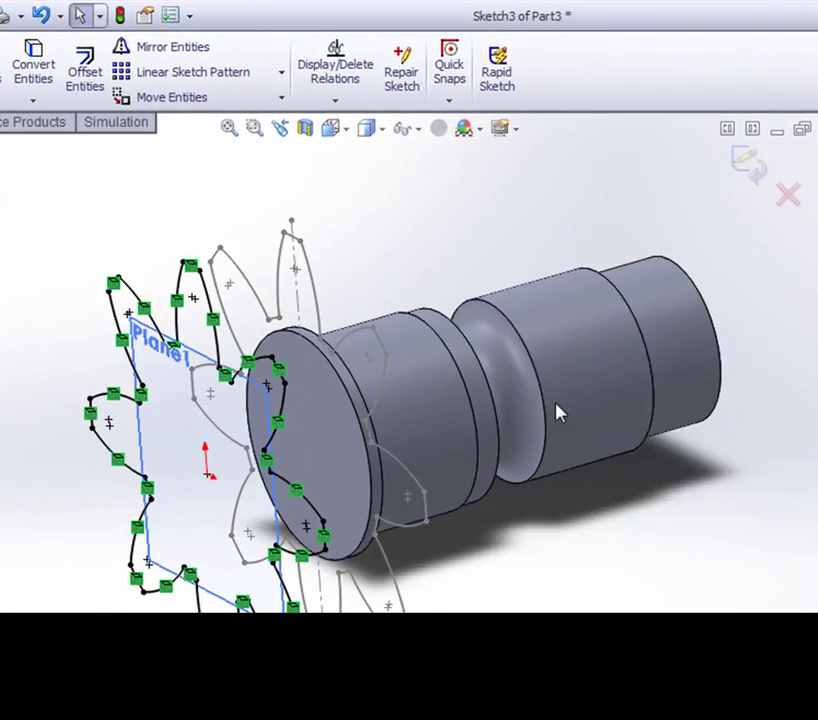
click(336, 131)
click(197, 274)
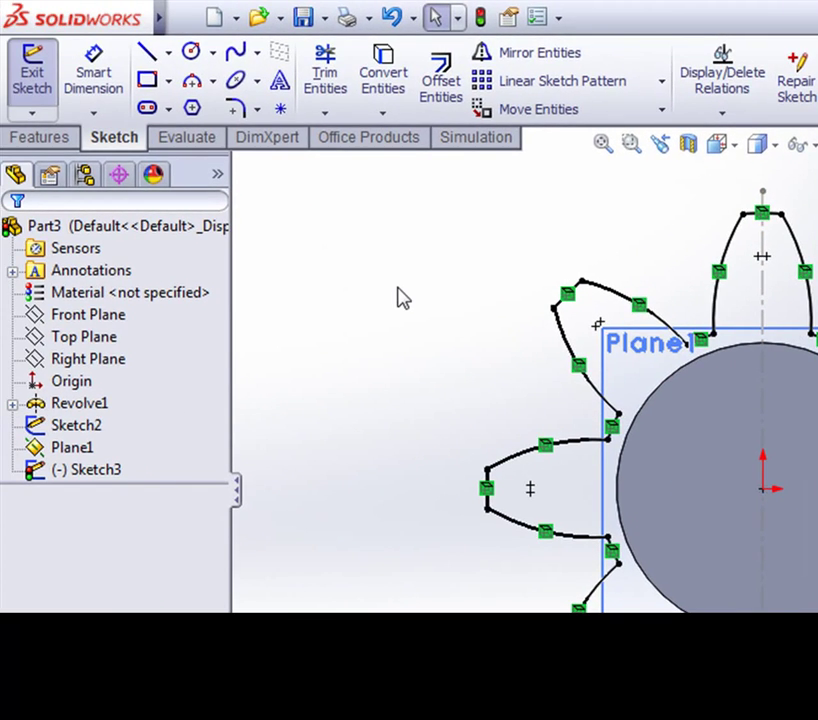
Rotate all the copied gear arcs 15° about the sketch origin
click(664, 112)
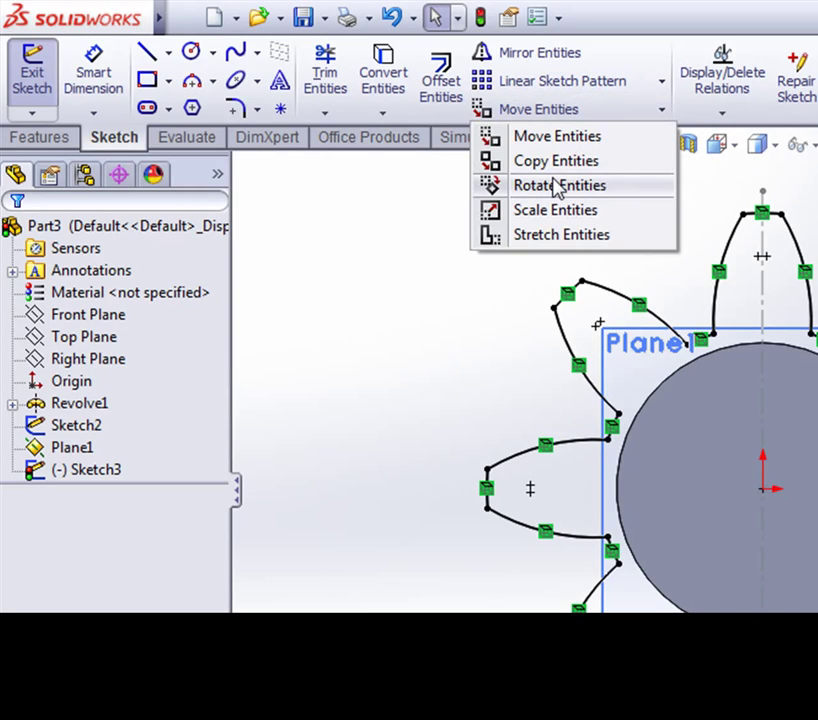
click(558, 186)
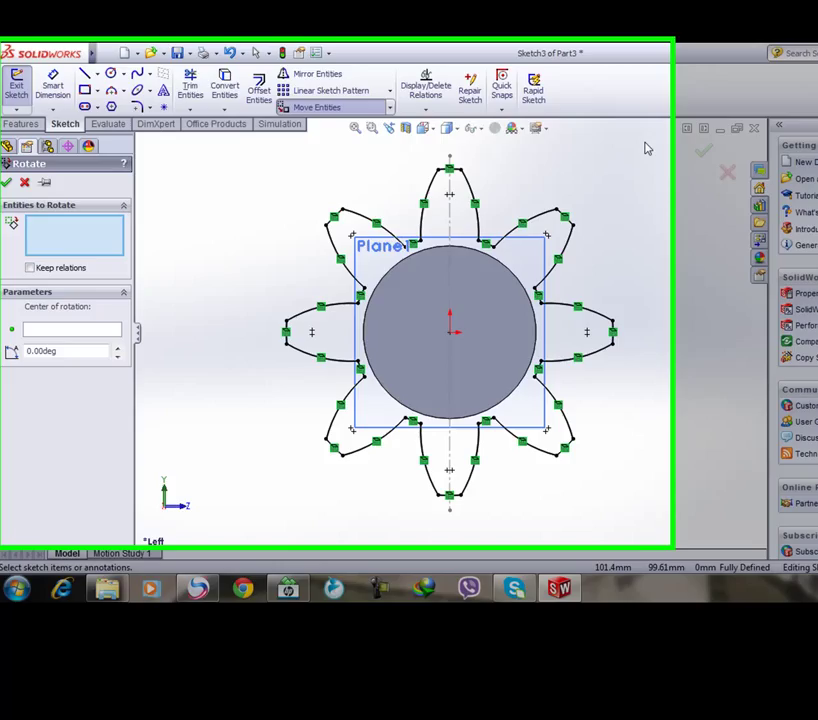
drag(531, 158, 217, 472)
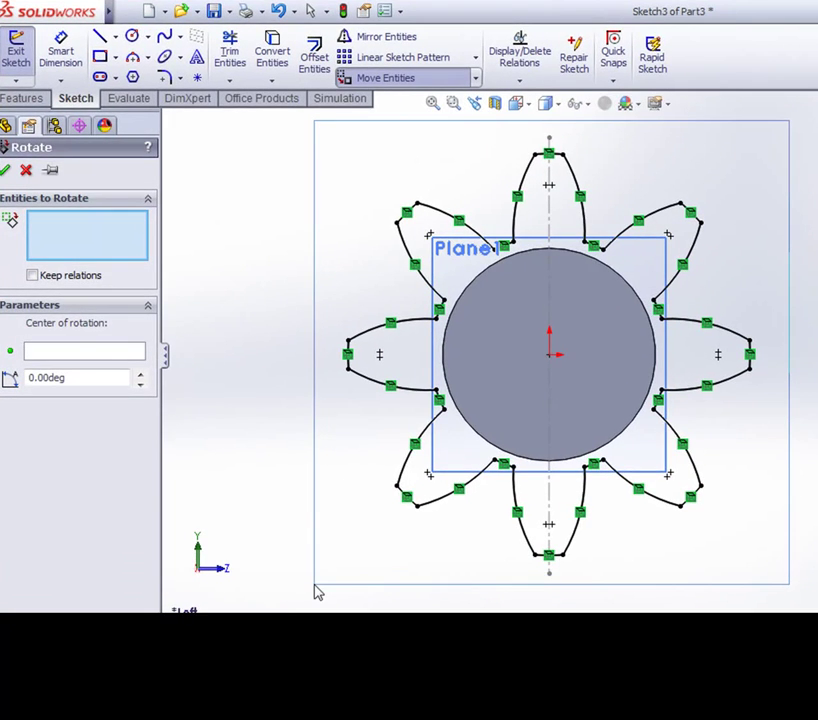
drag(316, 591, 316, 592)
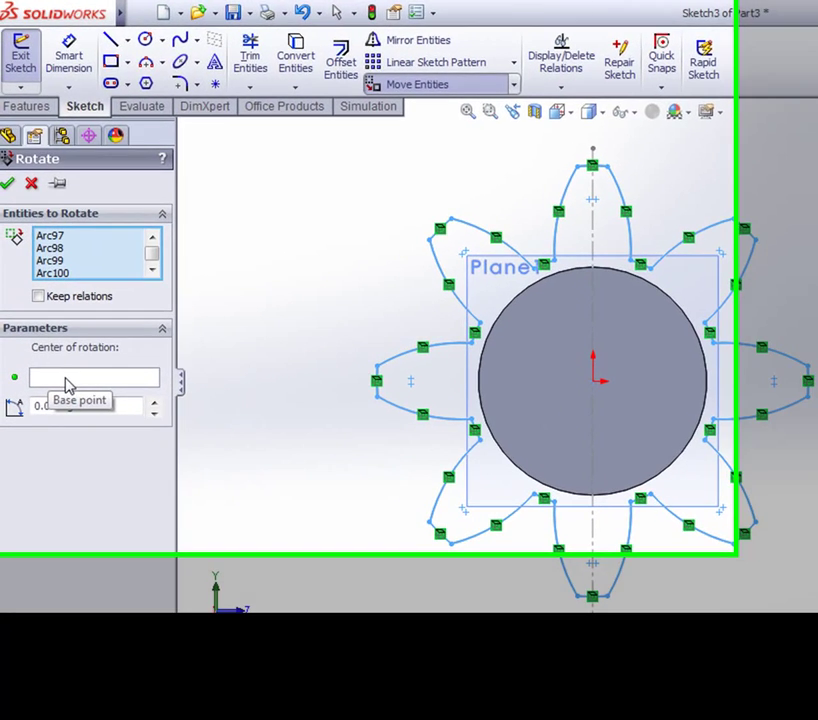
click(43, 352)
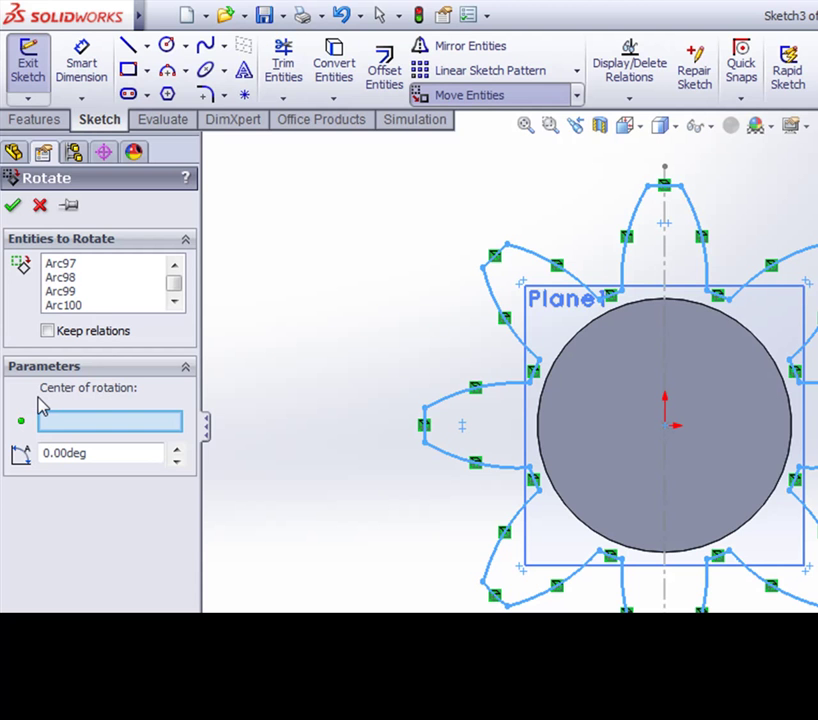
click(666, 426)
text(15)
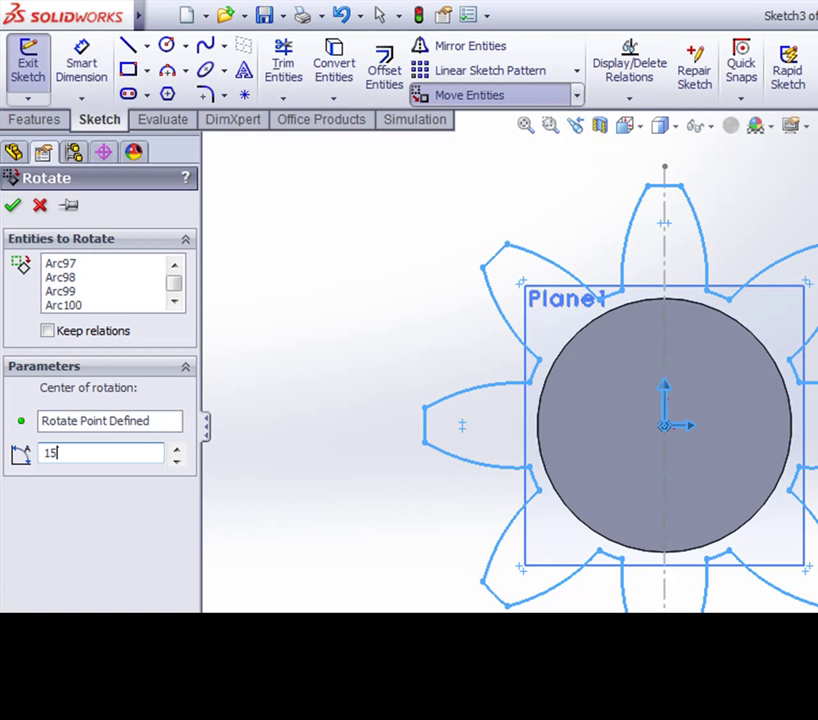
key(Return)
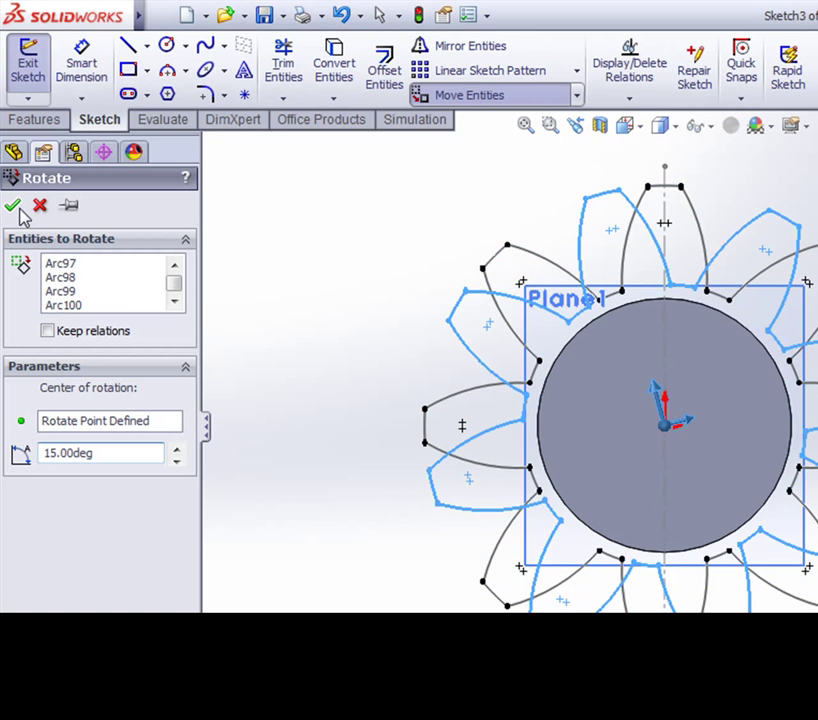
click(16, 208)
middle_drag(745, 206, 700, 225)
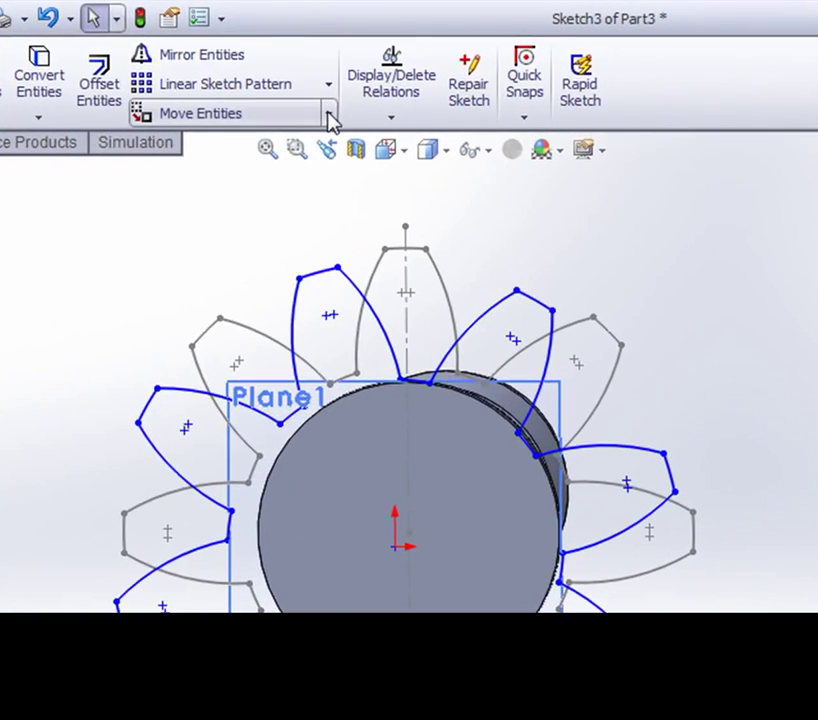
Scale all of Sketch3's gear arcs by 0.75 about the sketch origin
click(330, 118)
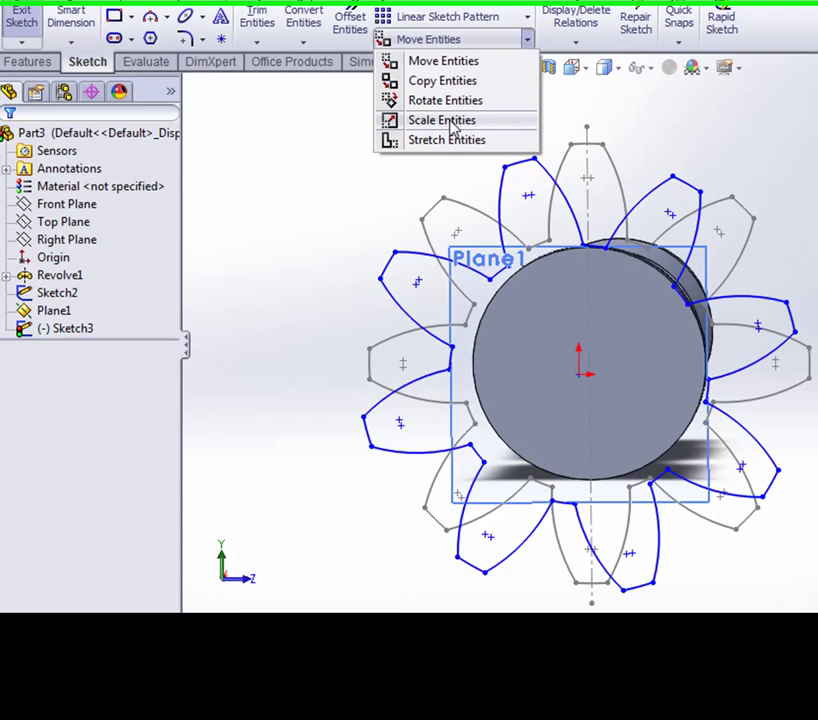
click(574, 212)
drag(786, 97, 299, 588)
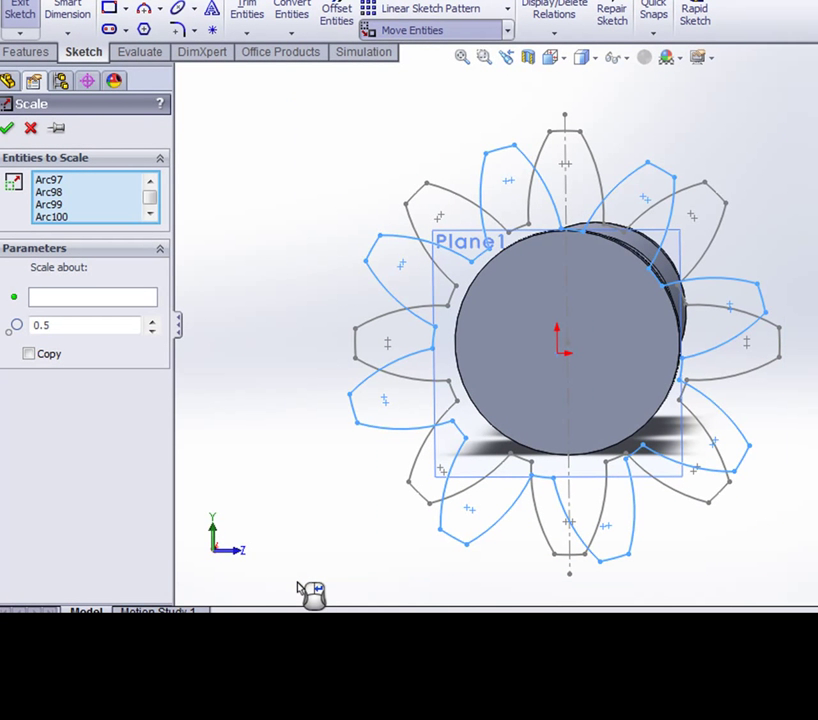
click(63, 302)
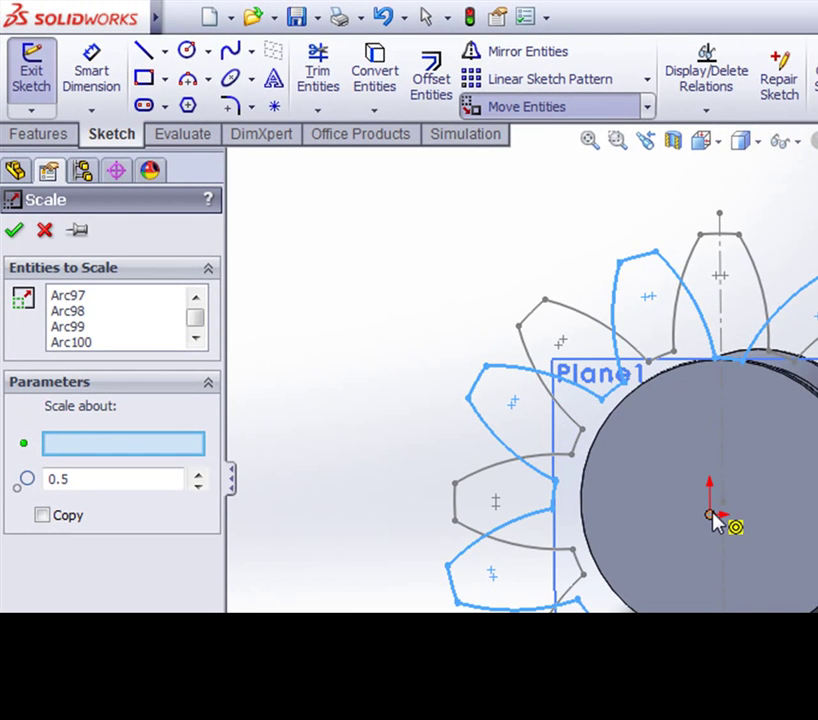
click(710, 515)
text(0.)
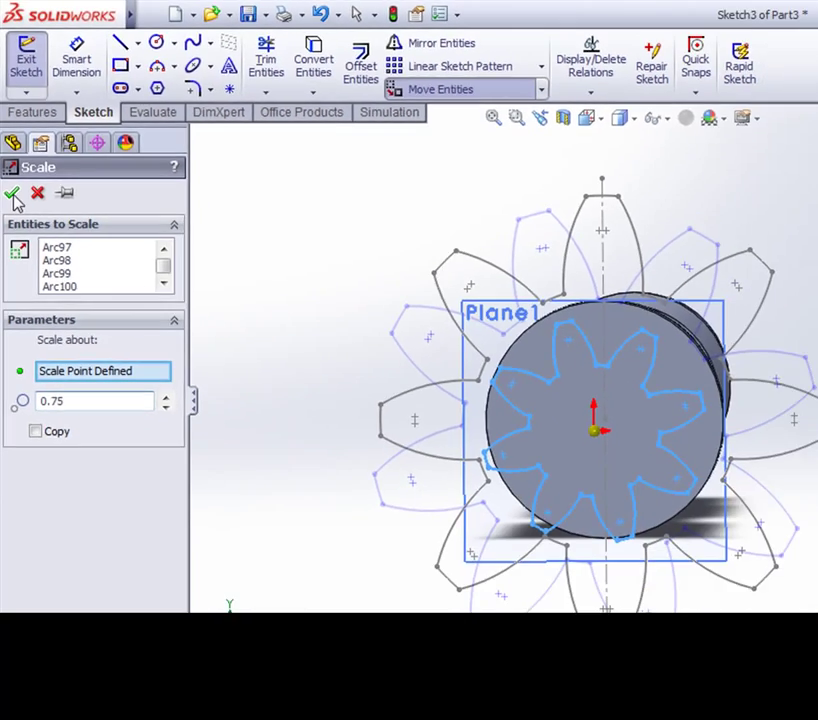
click(14, 230)
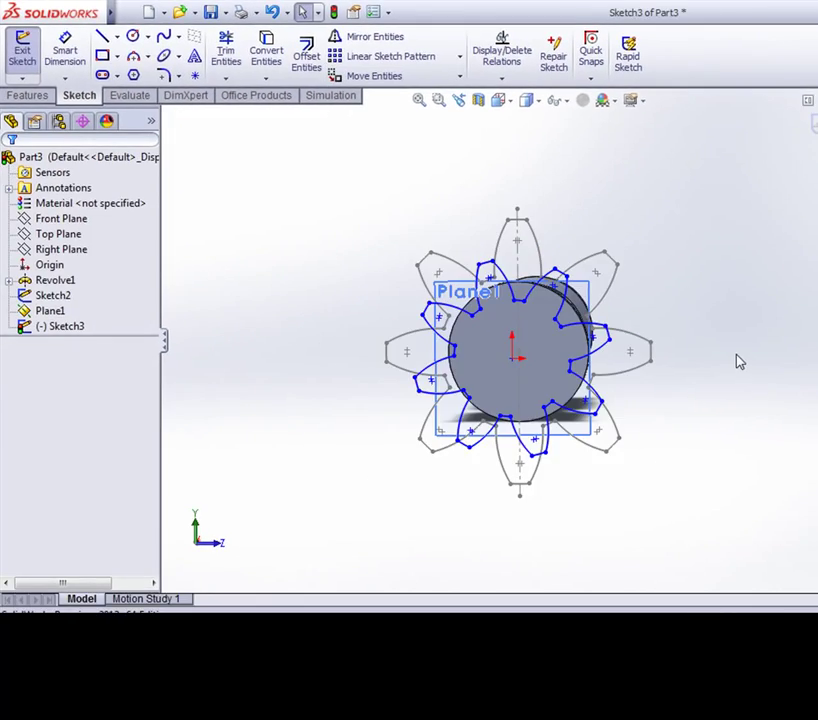
middle_drag(740, 360, 732, 347)
mouse_move(635, 441)
middle_down()
mouse_move(624, 469)
mouse_move(630, 509)
middle_up()
Exit Sketch3 and select the shaft's front end face
click(371, 444)
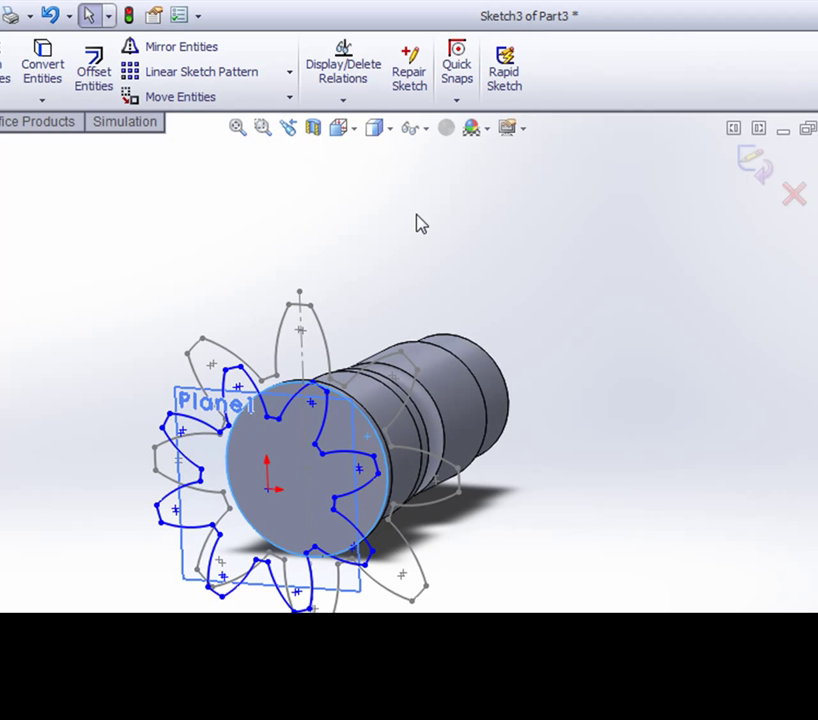
click(752, 163)
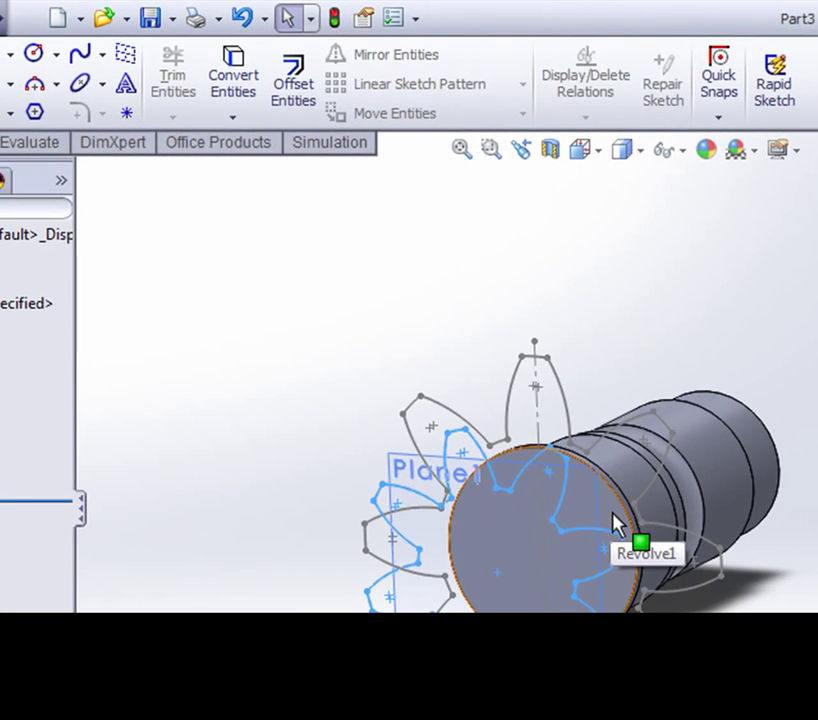
click(368, 448)
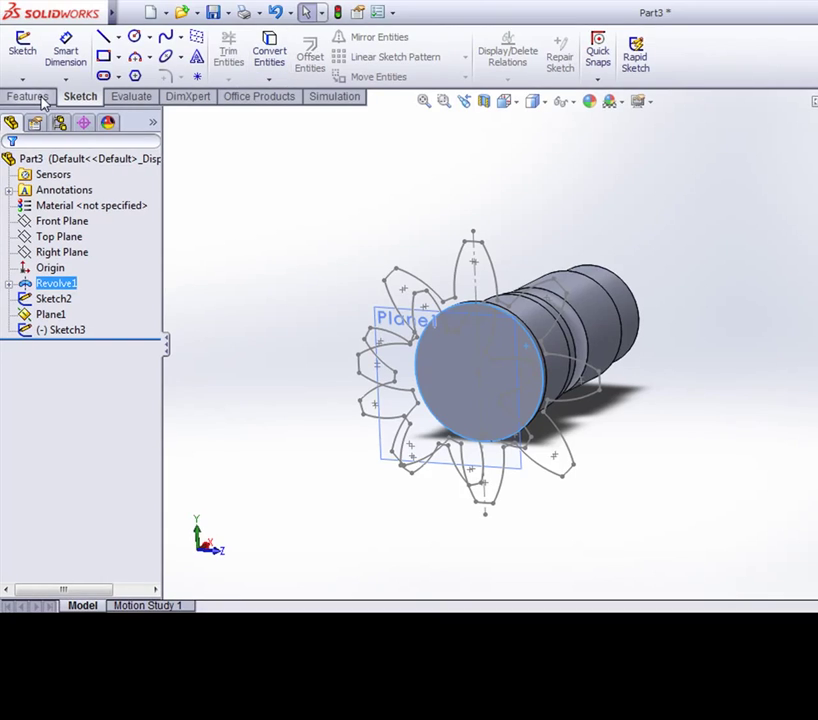
Create Plane2 offset 95 mm from the front face
click(40, 97)
click(665, 80)
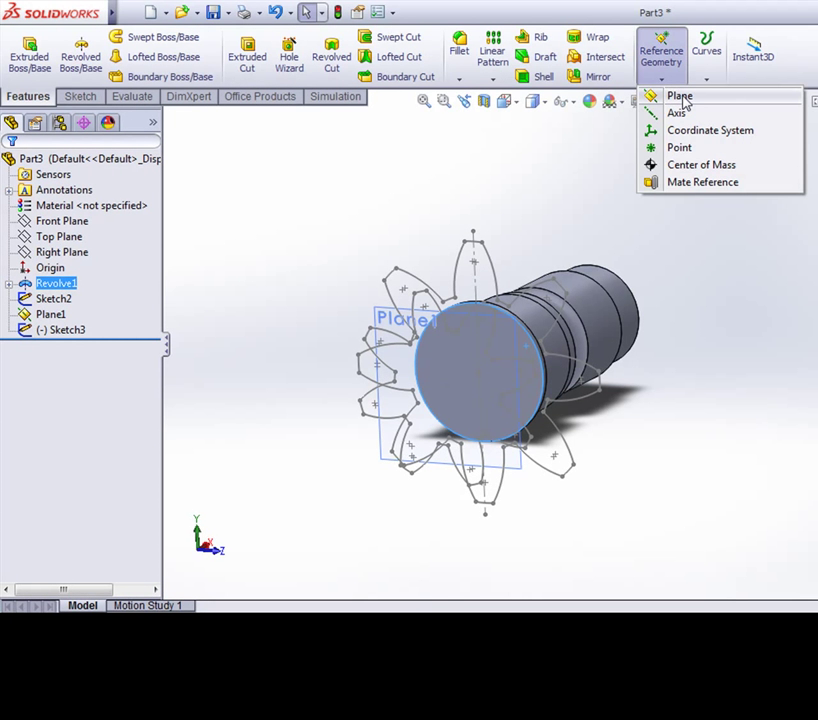
click(680, 97)
mouse_move(716, 332)
middle_down()
mouse_move(608, 352)
mouse_move(681, 365)
middle_up()
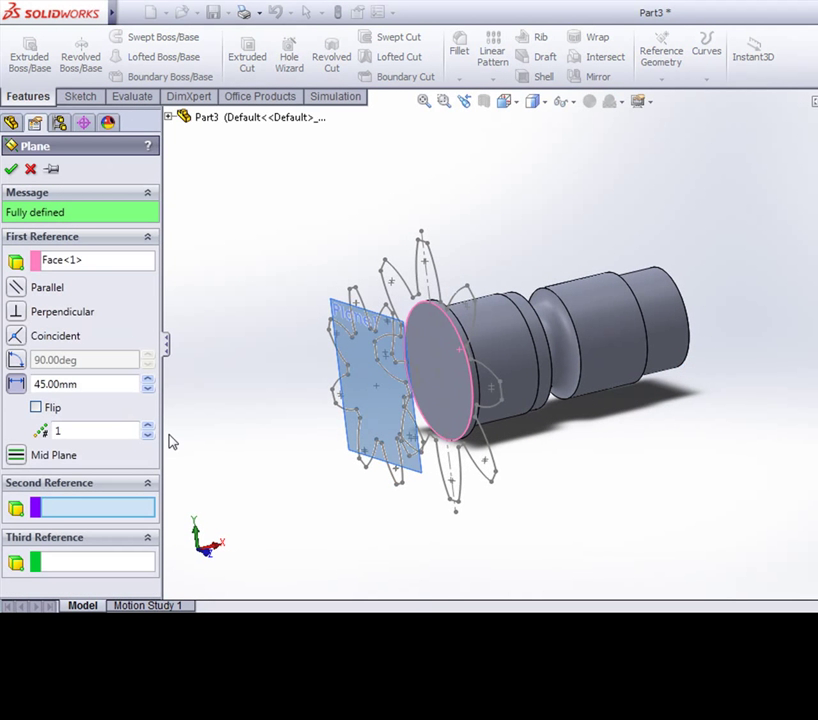
text(95)
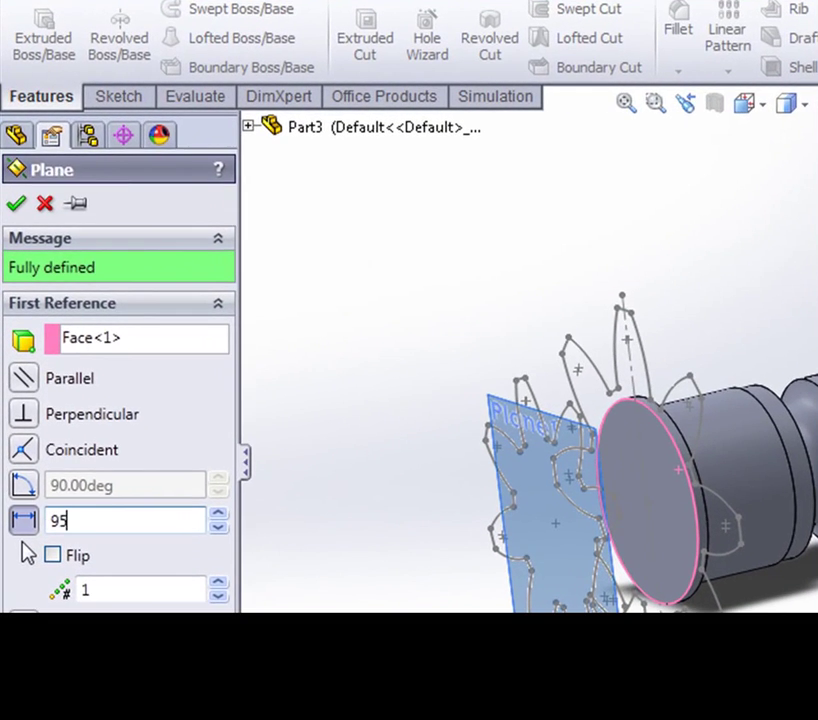
key(Return)
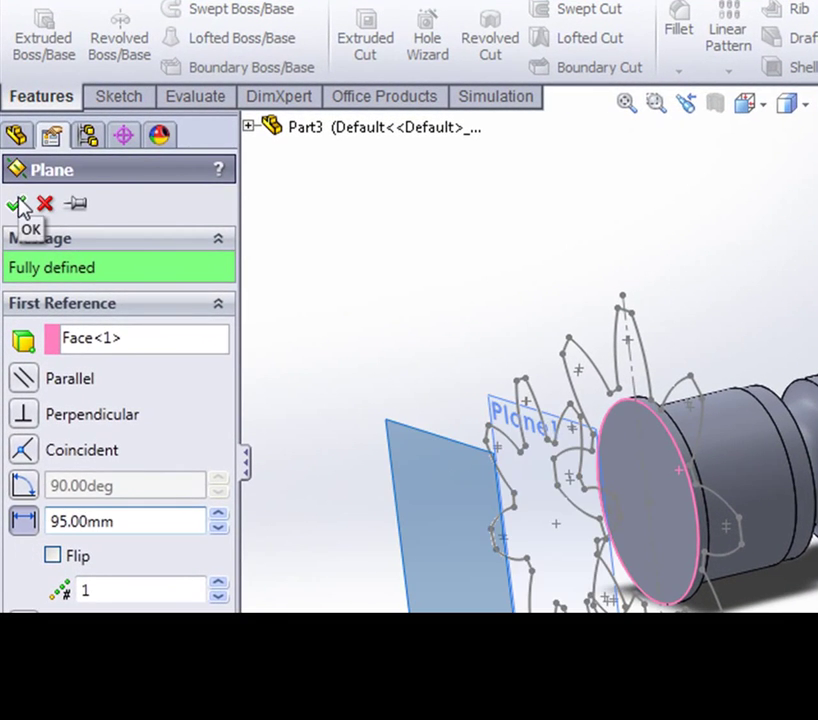
click(20, 207)
mouse_move(473, 451)
middle_down()
mouse_move(701, 508)
mouse_move(753, 502)
mouse_move(712, 542)
middle_up()
right_click(383, 364)
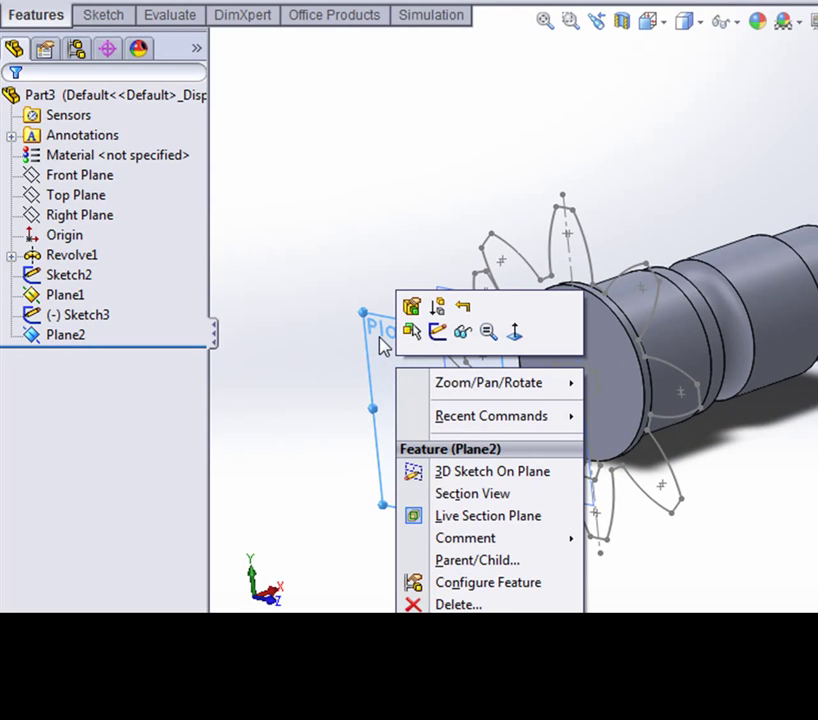
Start Sketch4 on Plane2, convert Sketch2's eight-tooth gear outline into it, and view it face-on
click(437, 334)
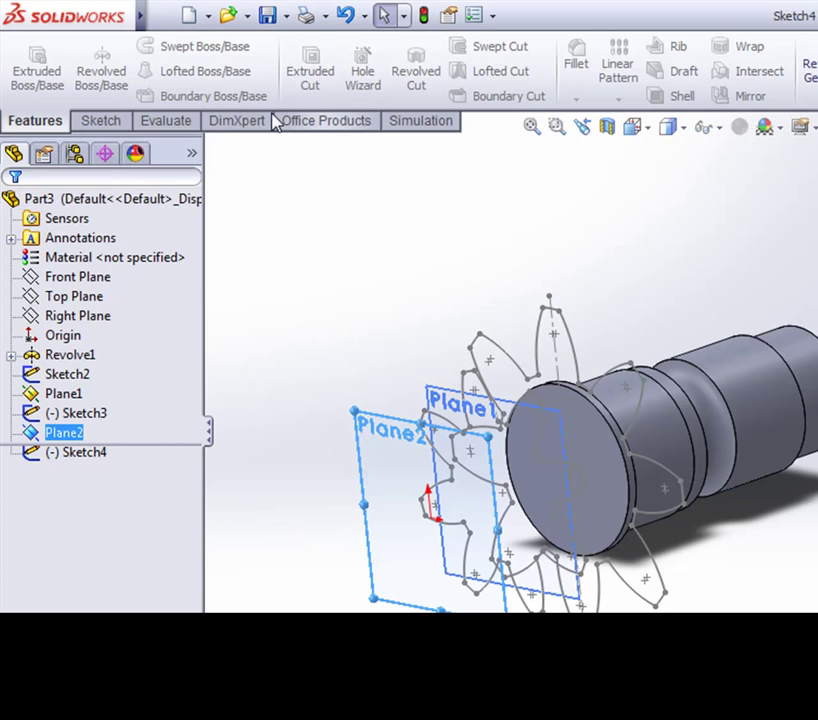
click(101, 120)
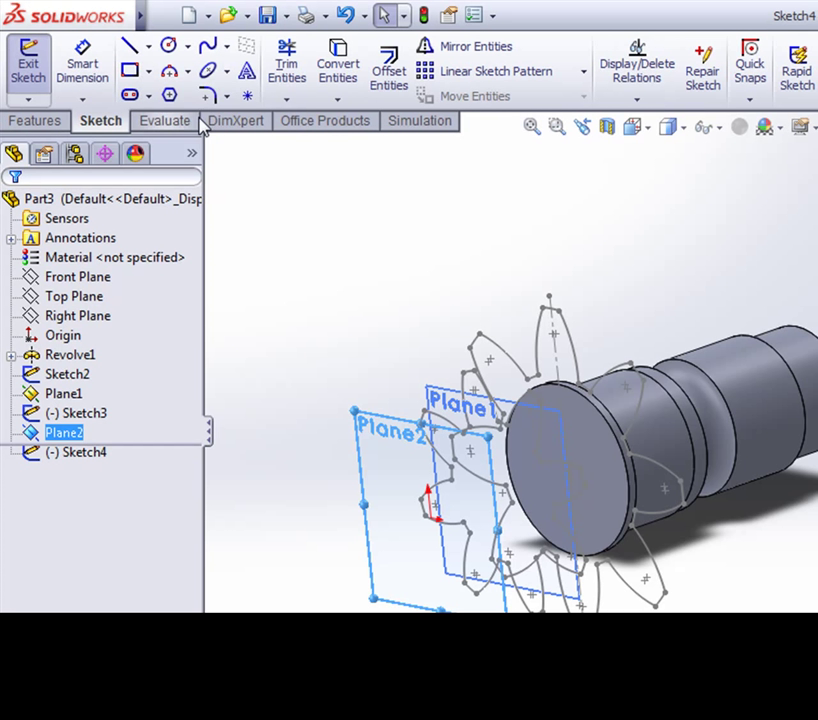
click(340, 65)
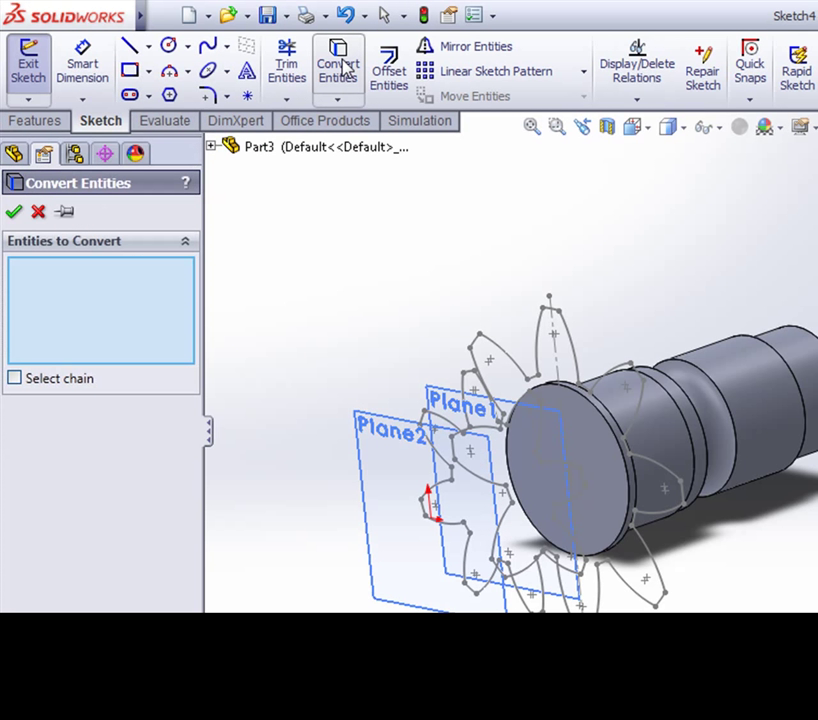
click(212, 146)
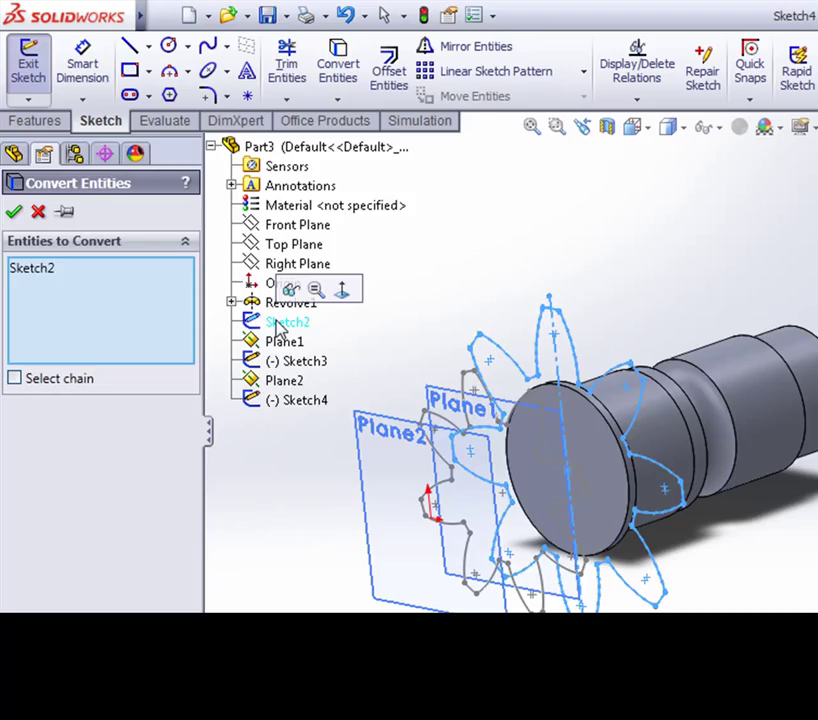
click(15, 213)
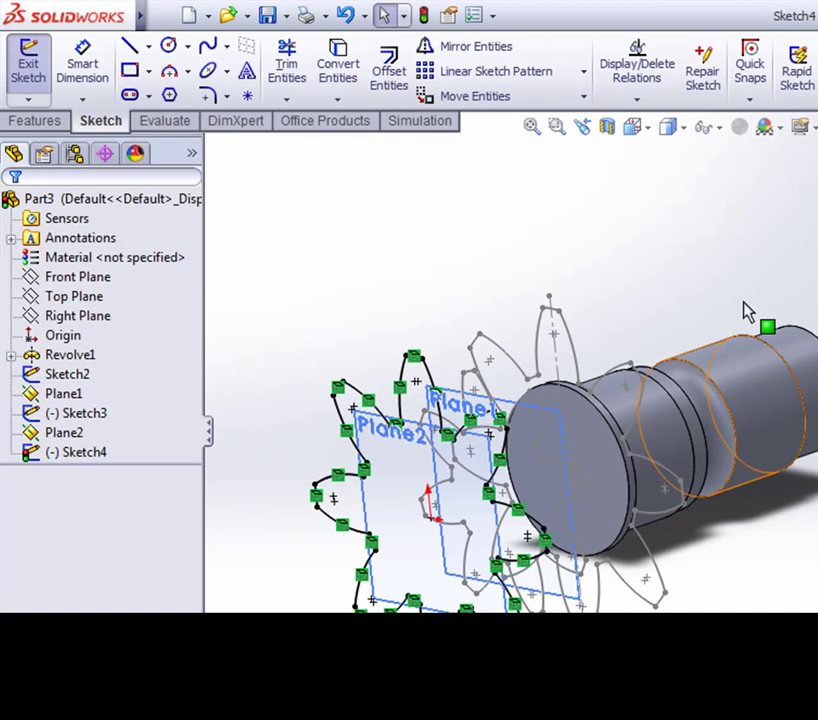
click(643, 139)
click(489, 288)
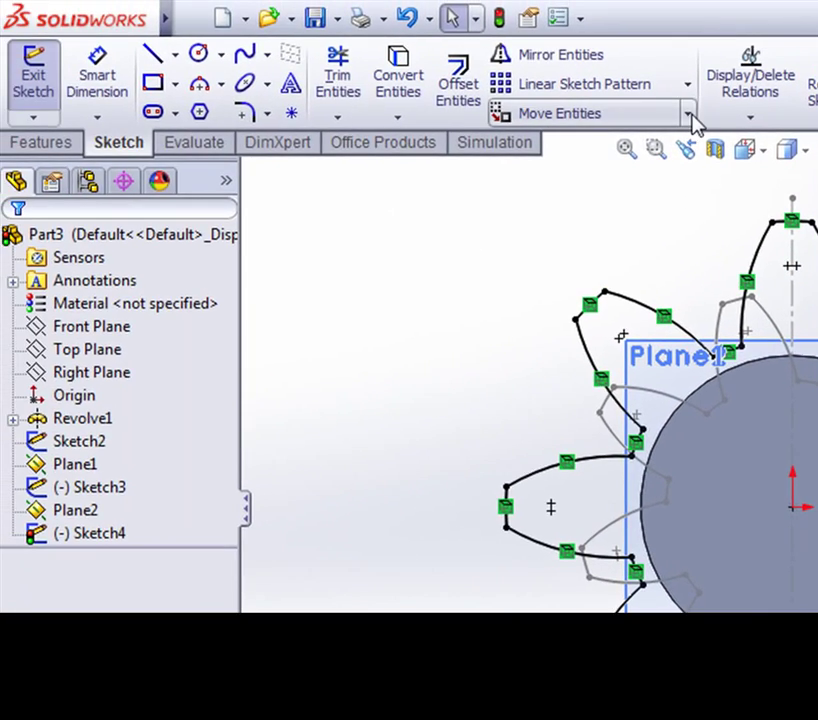
Rotate the entire Sketch4 tooth outline 30° about the origin using Rotate Entities
click(689, 117)
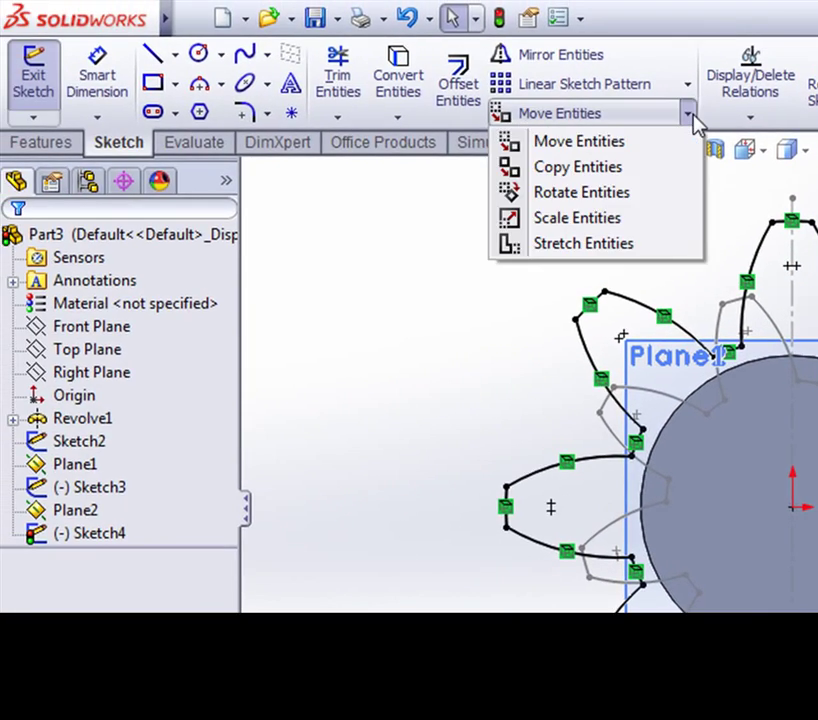
click(560, 194)
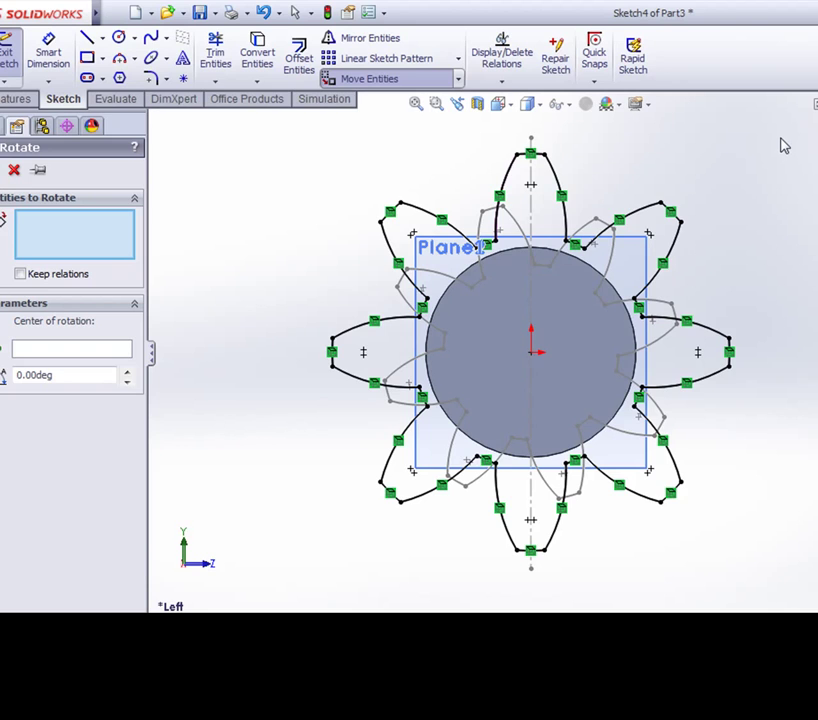
drag(282, 582, 282, 582)
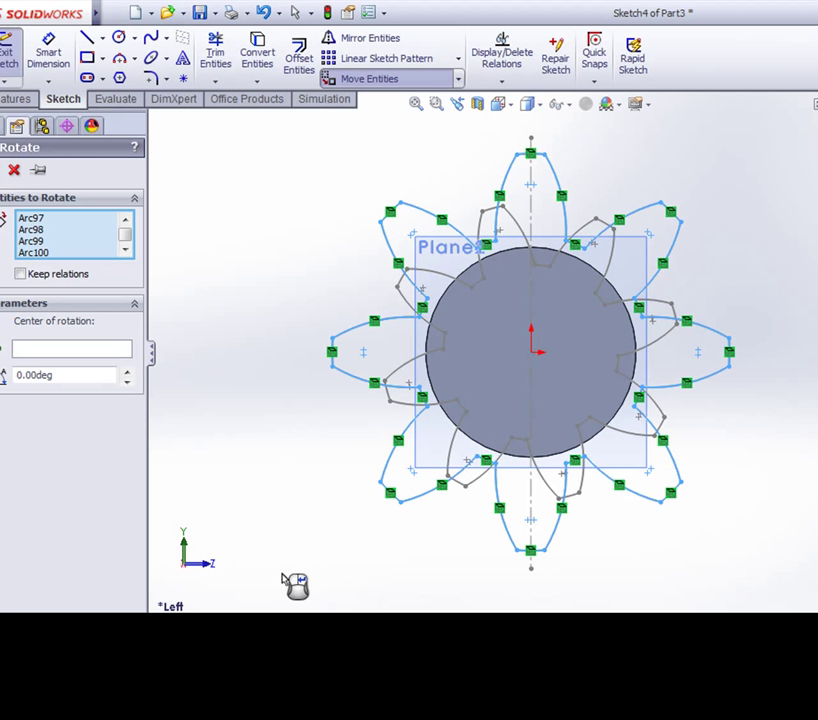
click(70, 346)
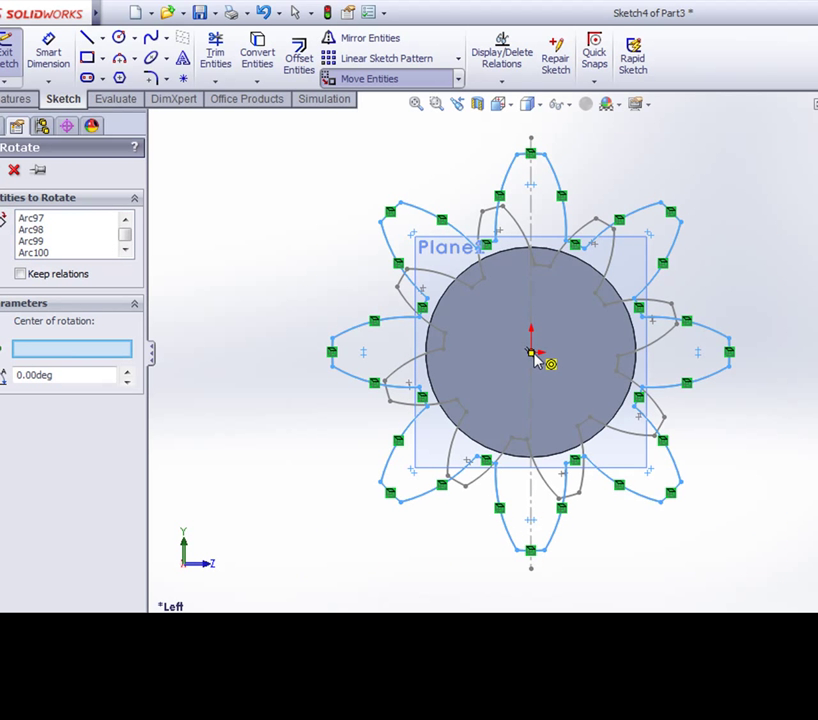
scroll(533, 358, down, 5)
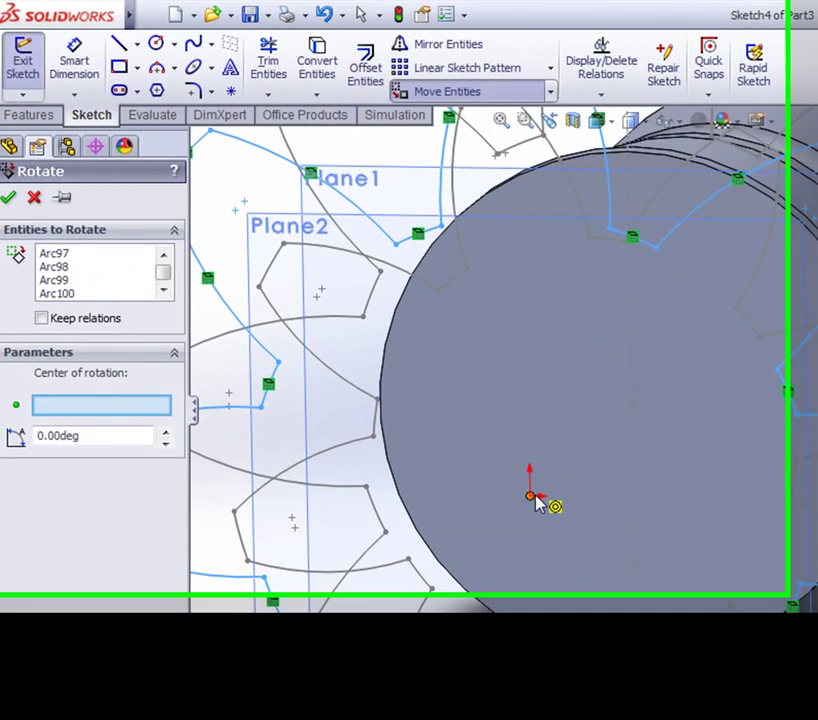
click(530, 496)
scroll(605, 528, up, 5)
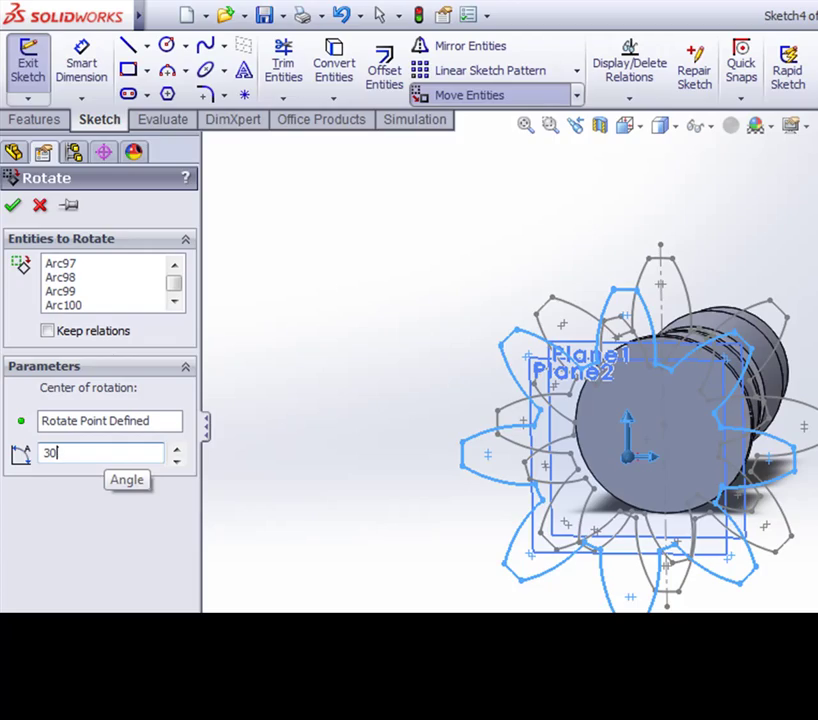
key(Return)
click(12, 206)
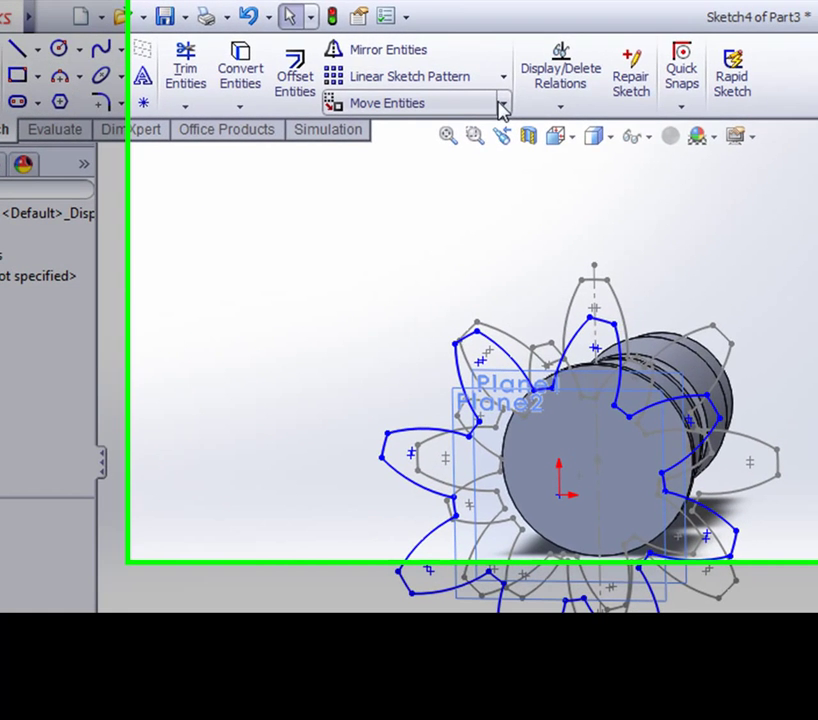
Scale the Sketch4 outline by 0.5 about the origin, replacing the originals instead of copying
click(576, 96)
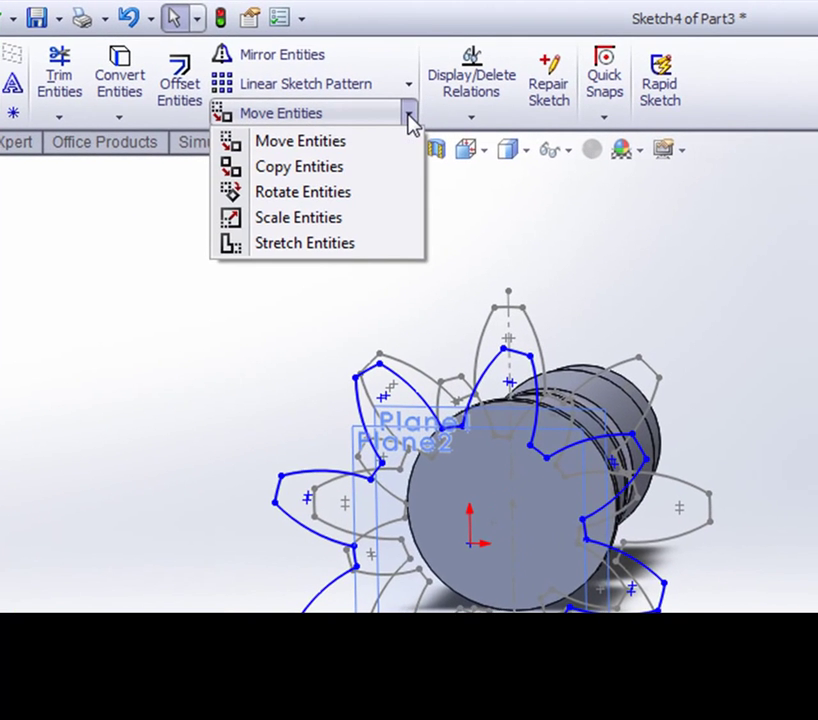
click(471, 187)
drag(769, 182, 378, 570)
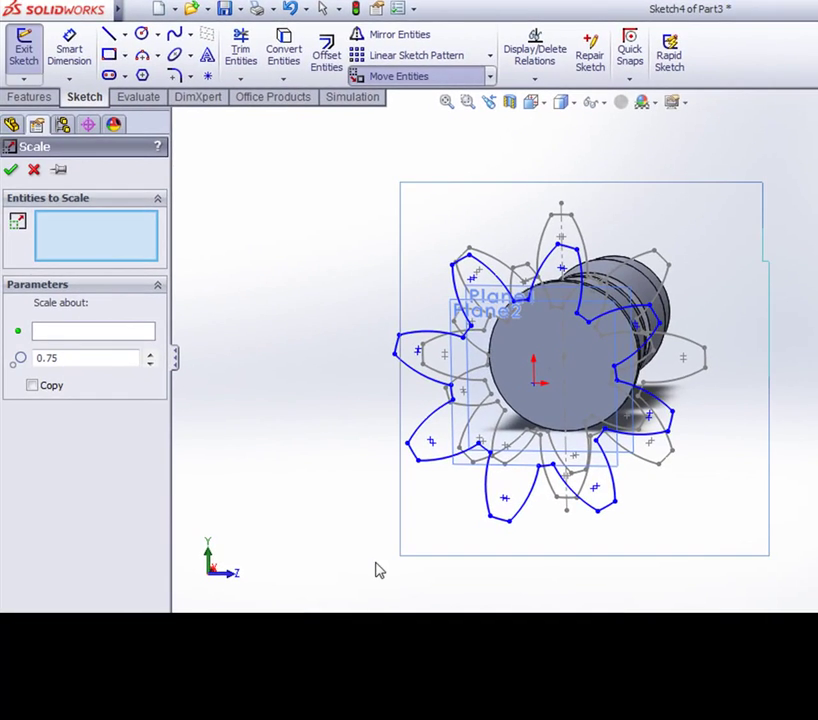
drag(324, 588, 322, 586)
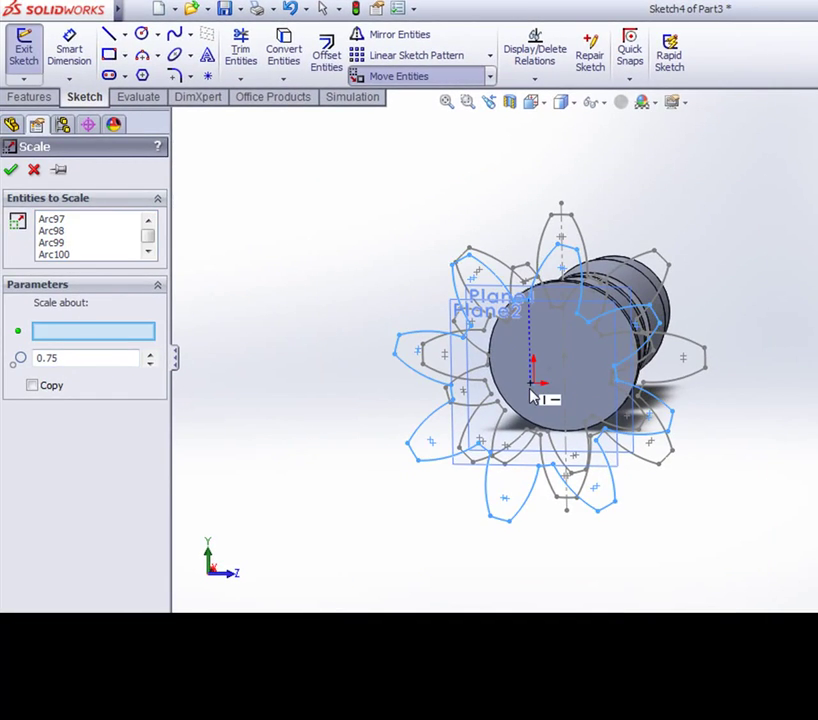
click(531, 391)
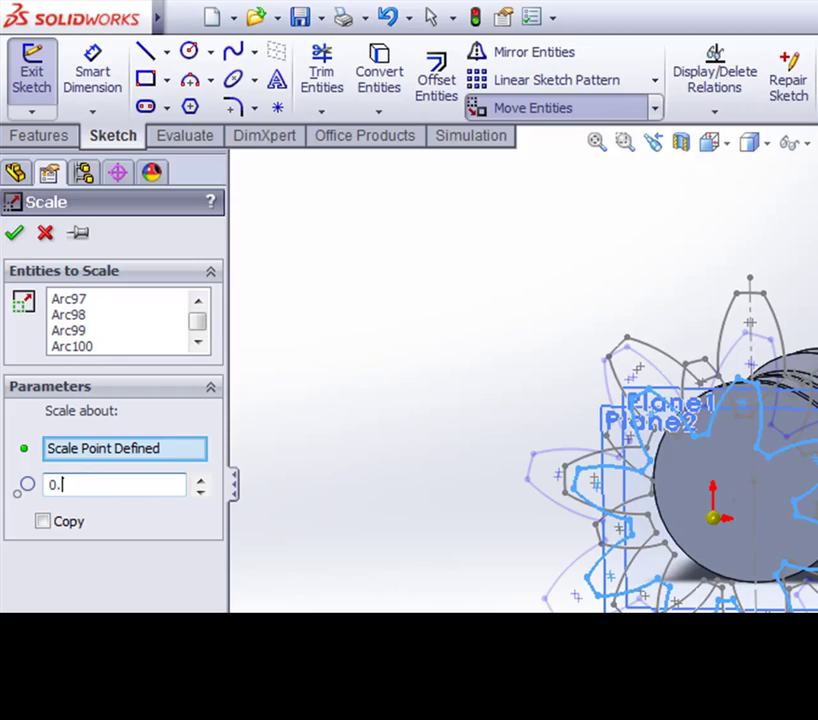
text(5)
click(29, 390)
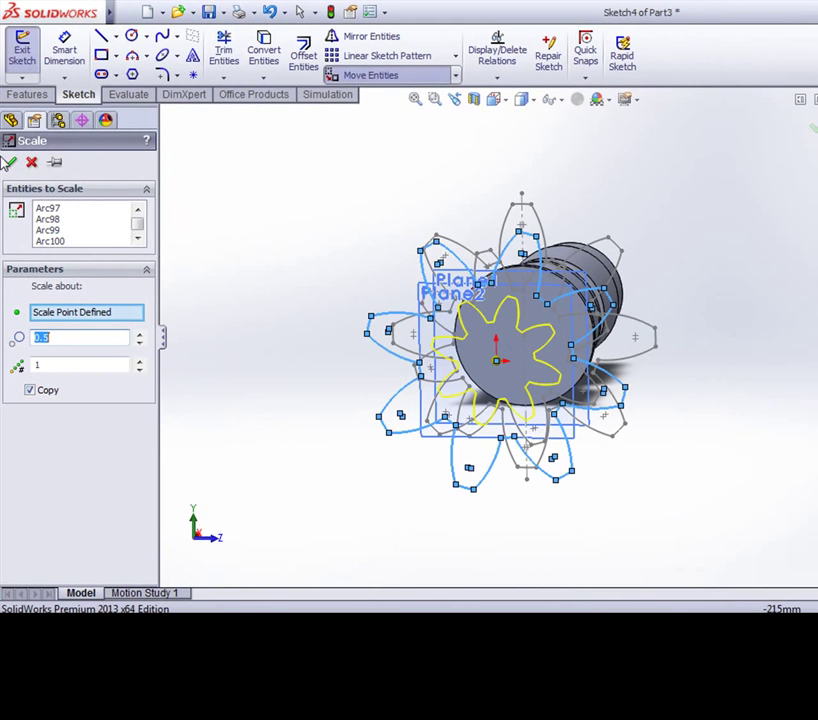
click(36, 393)
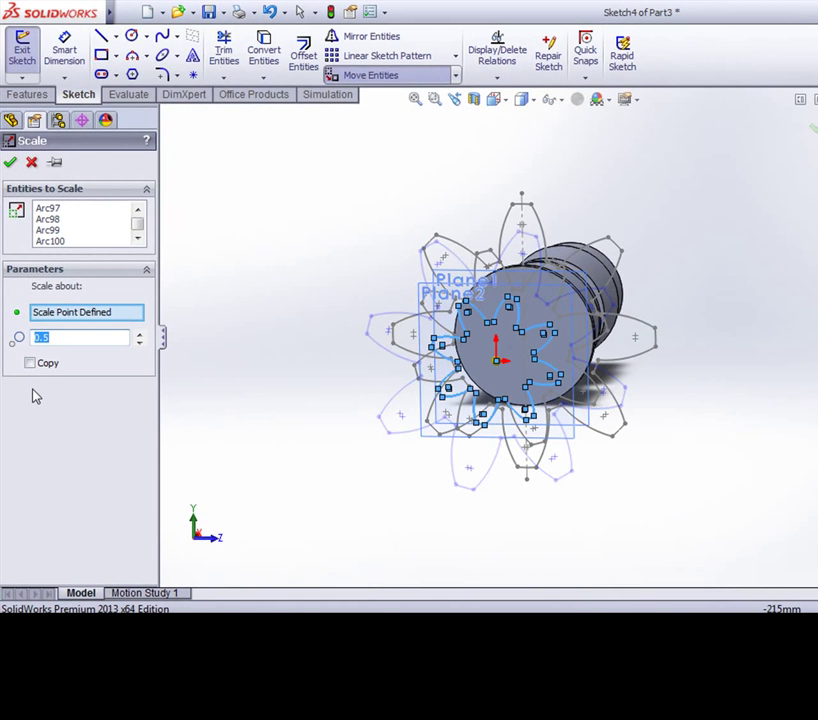
click(11, 164)
Check the half-size outline from a slightly orbited view and exit Sketch4
middle_drag(750, 430, 733, 437)
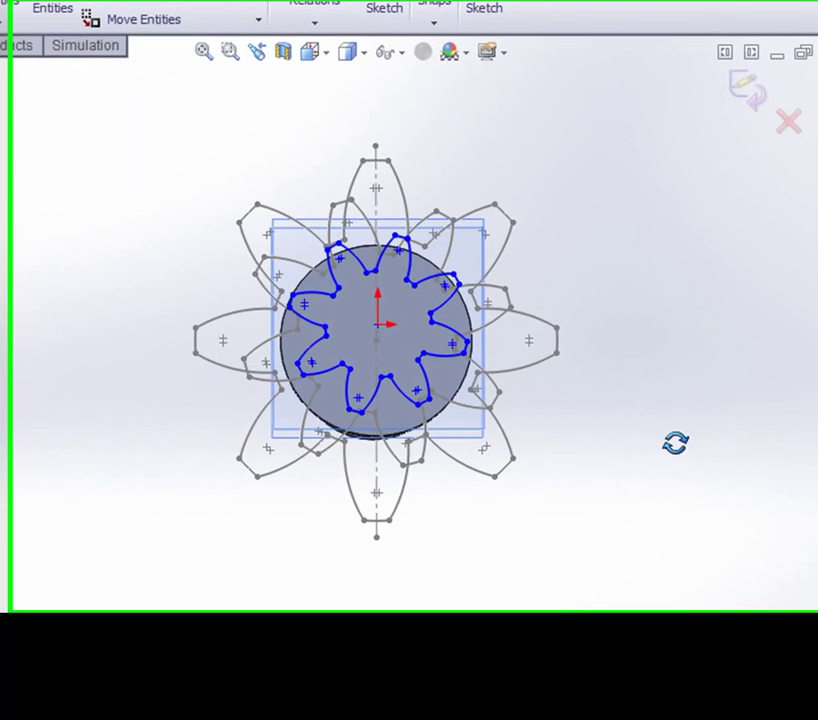
middle_drag(620, 504, 657, 479)
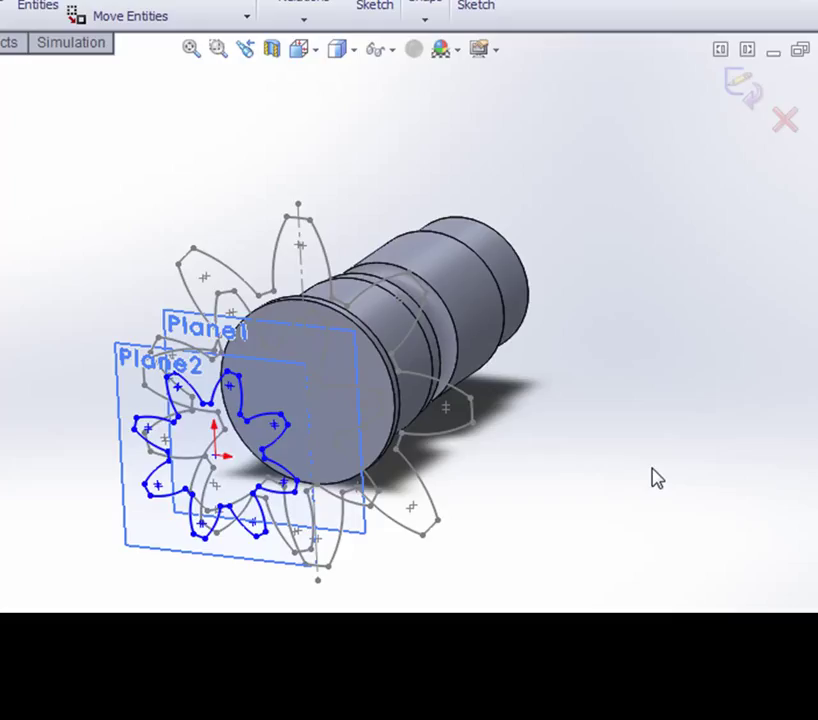
click(744, 100)
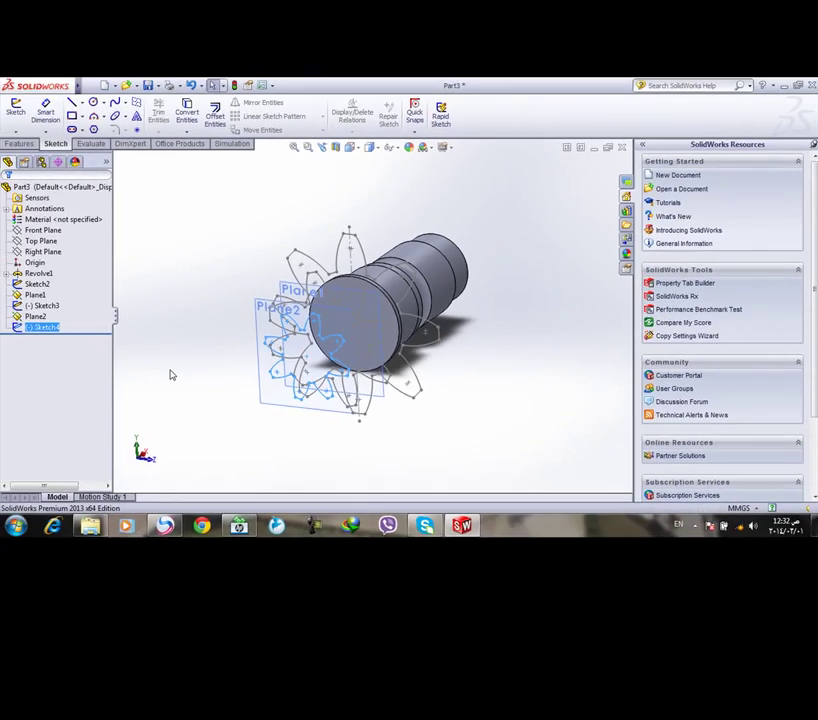
Hide Plane2 and Plane1, leaving the shaft and the three gear outlines visible
right_click(37, 316)
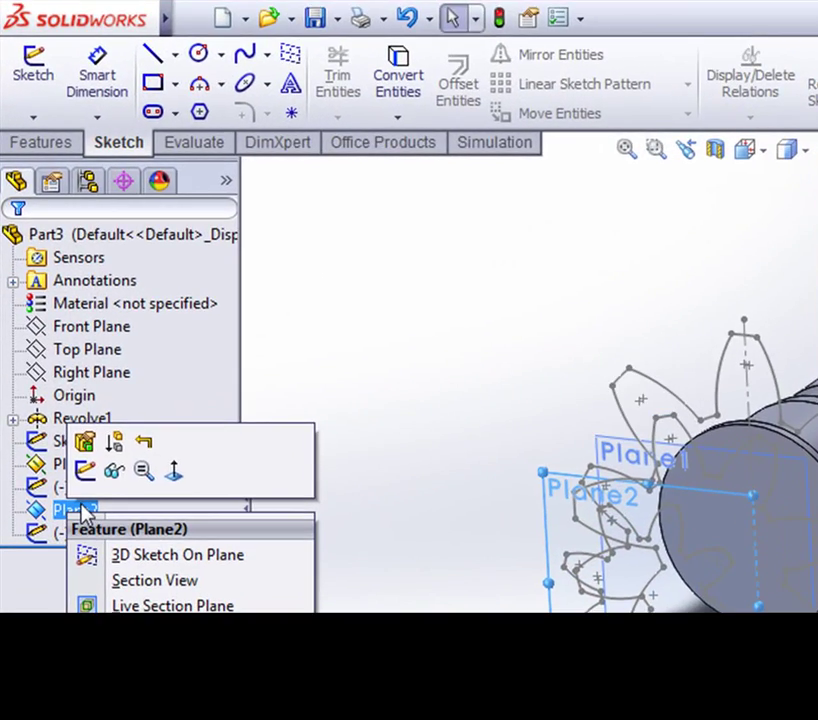
click(113, 478)
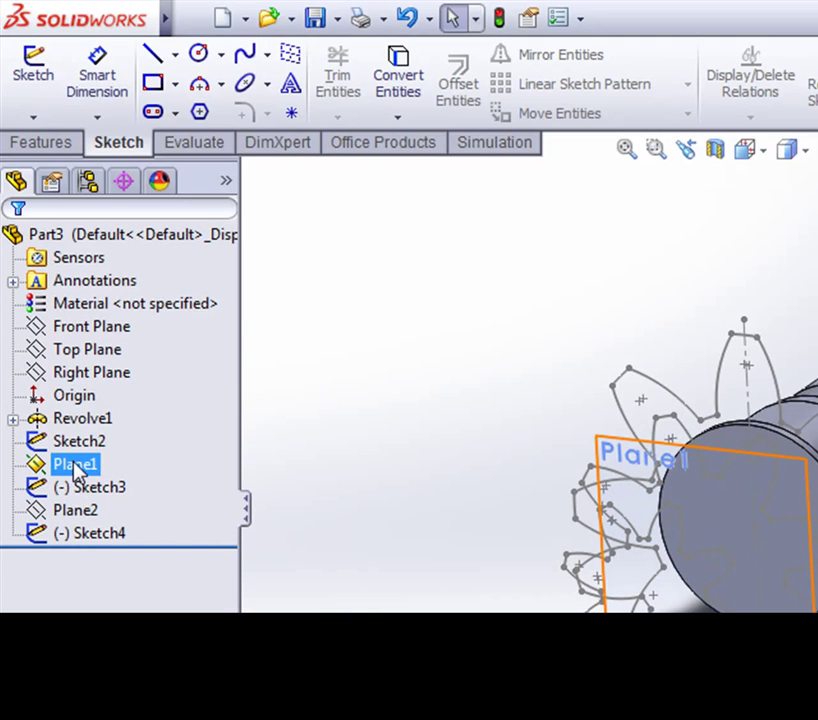
right_click(78, 472)
click(88, 304)
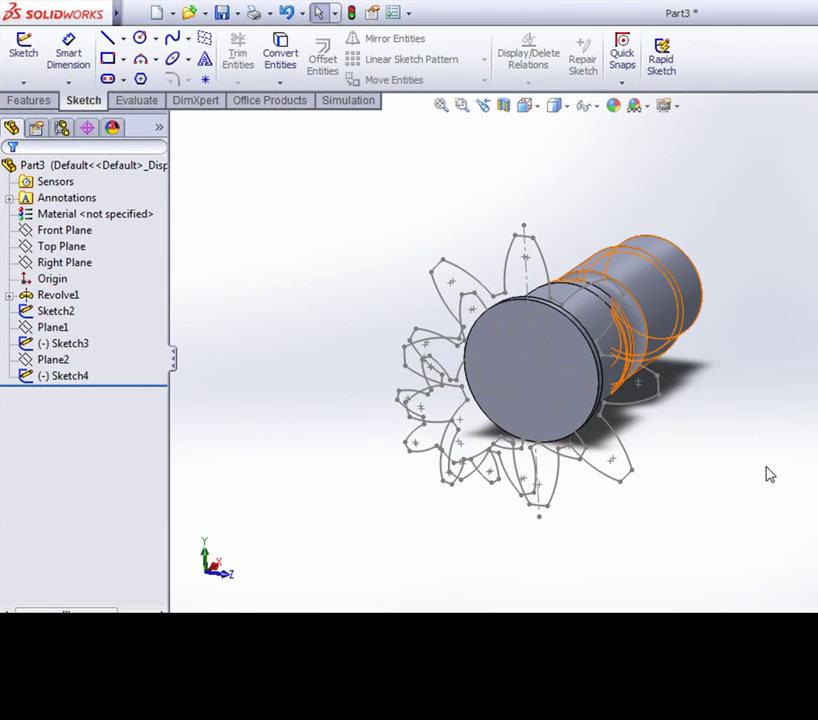
mouse_move(757, 433)
middle_down()
mouse_move(639, 446)
mouse_move(736, 436)
mouse_move(747, 427)
mouse_move(756, 440)
mouse_move(760, 418)
mouse_move(762, 440)
middle_up()
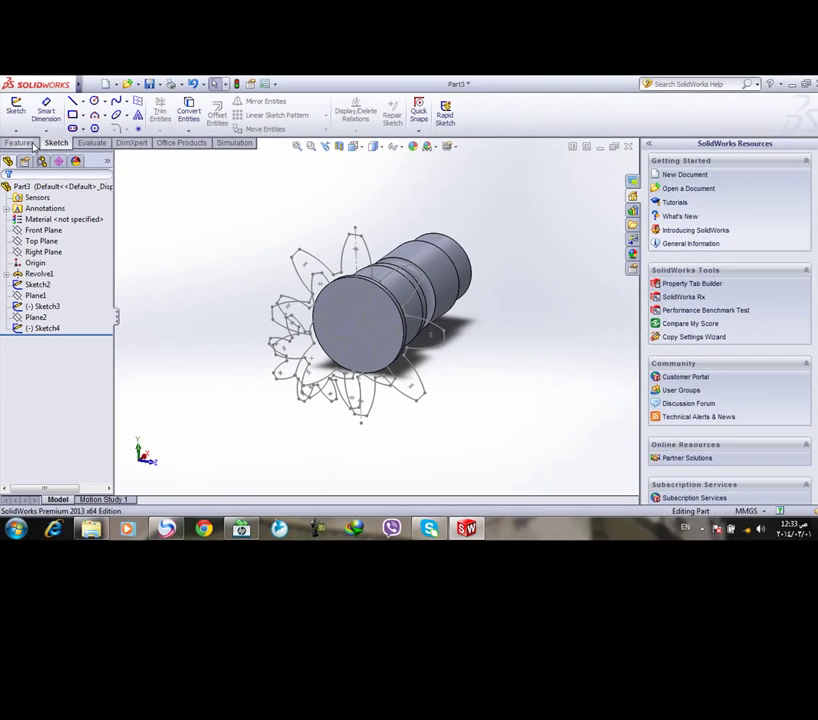
click(20, 143)
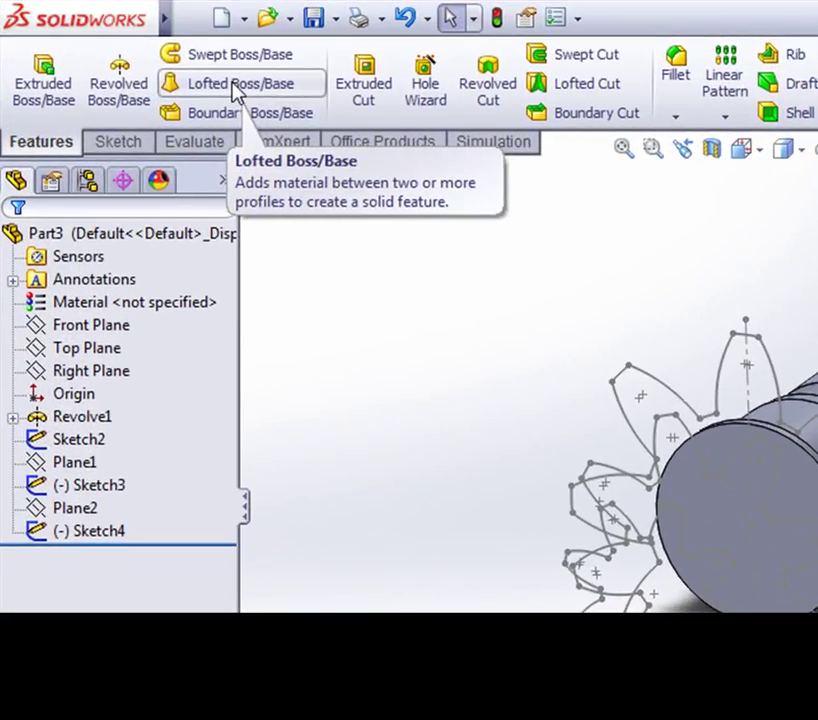
Loft through Sketch2, Sketch3 and Sketch4 to create the twisted eight-tooth gear body Loft1
click(122, 117)
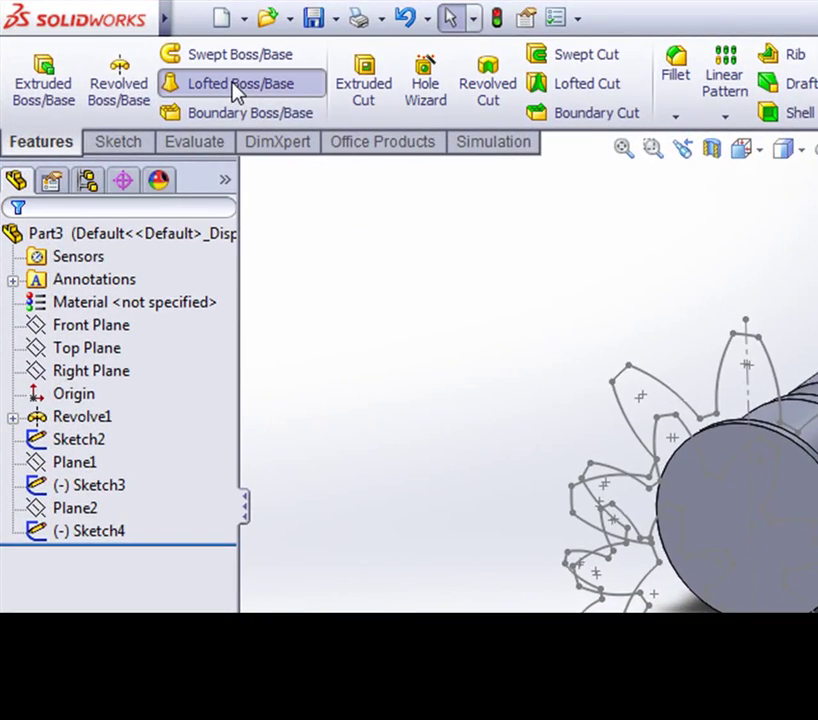
click(733, 335)
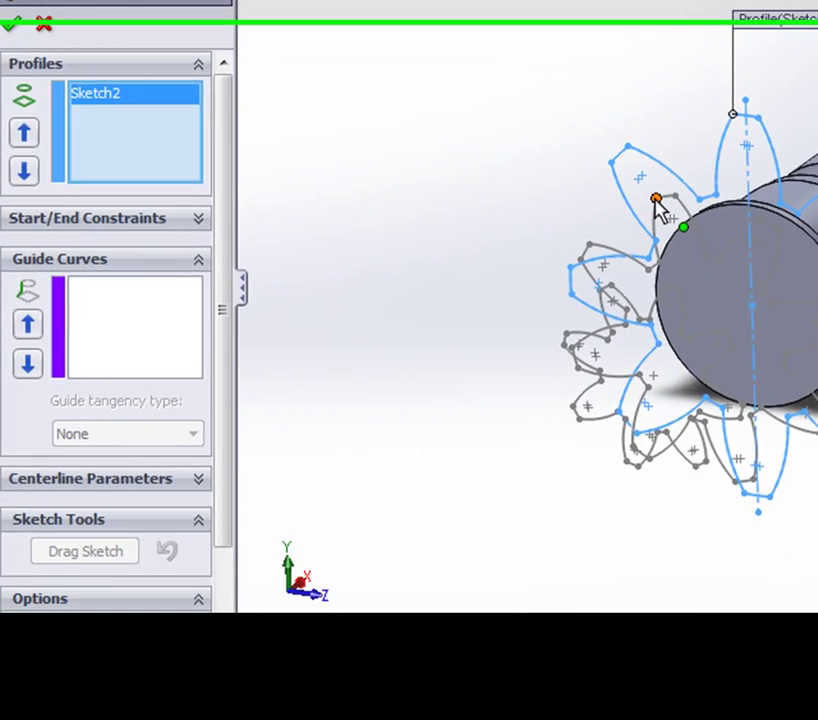
click(651, 173)
mouse_move(652, 288)
middle_down()
mouse_move(508, 410)
mouse_move(562, 372)
middle_up()
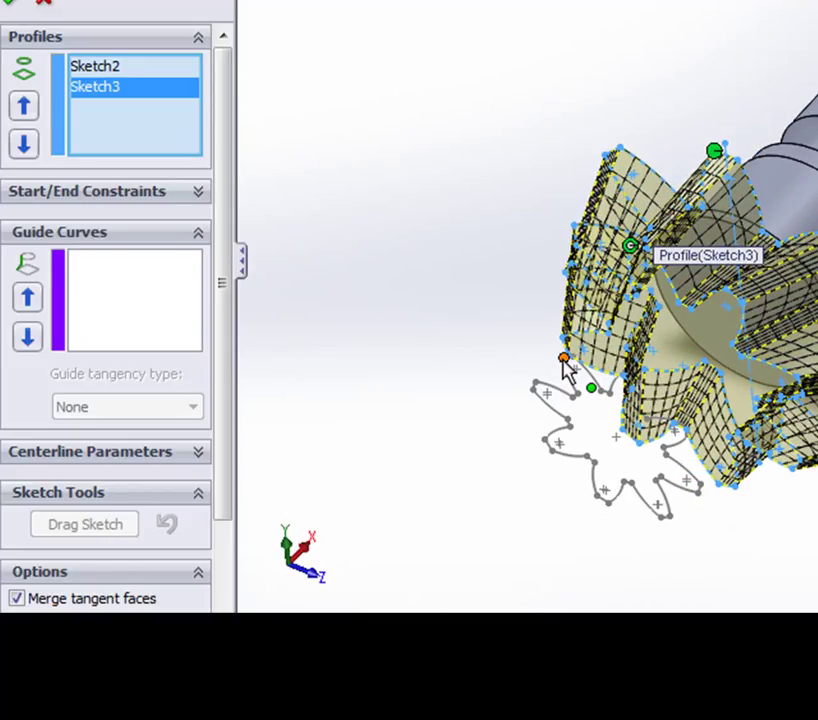
click(563, 358)
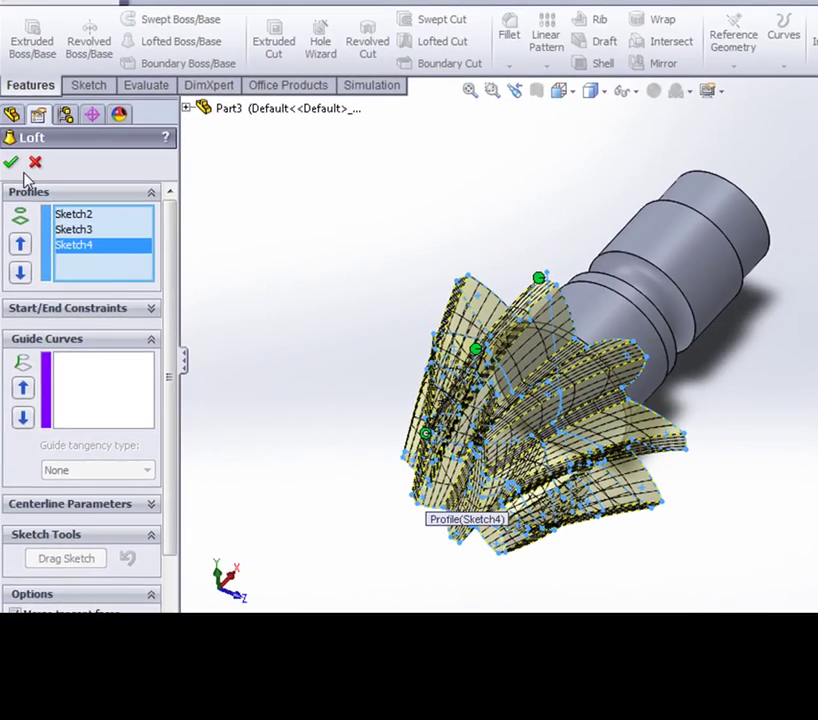
key(Return)
mouse_move(725, 566)
middle_down()
mouse_move(538, 452)
mouse_move(460, 484)
mouse_move(577, 473)
mouse_move(617, 396)
mouse_move(449, 464)
mouse_move(396, 458)
middle_up()
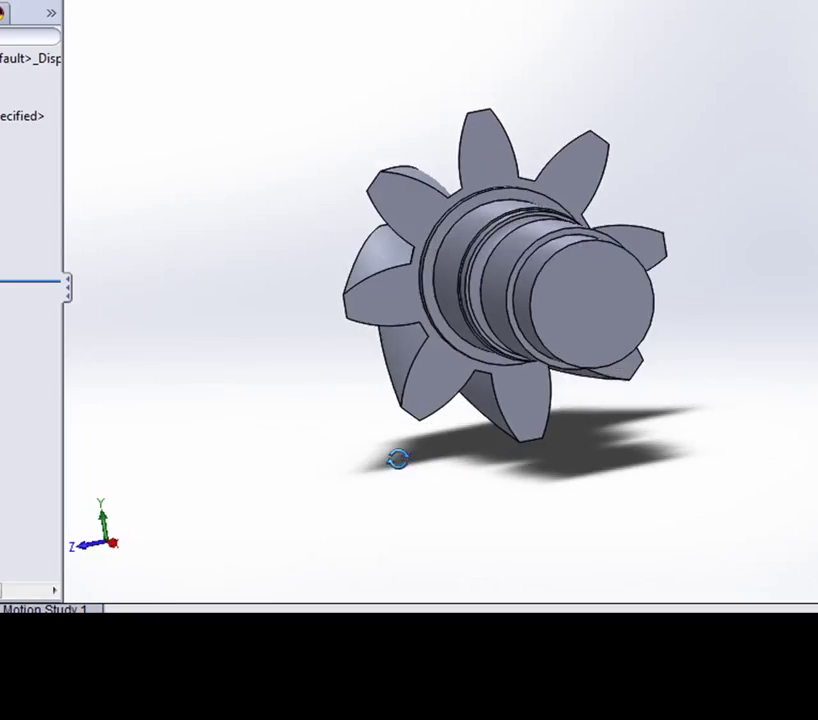
middle_drag(645, 378, 477, 398)
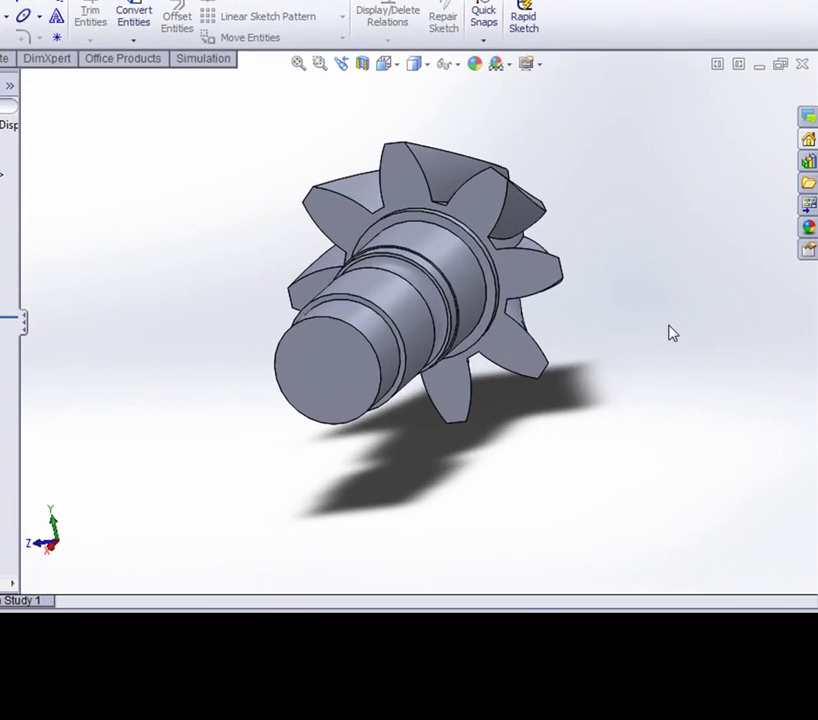
scroll(408, 340, down, 4)
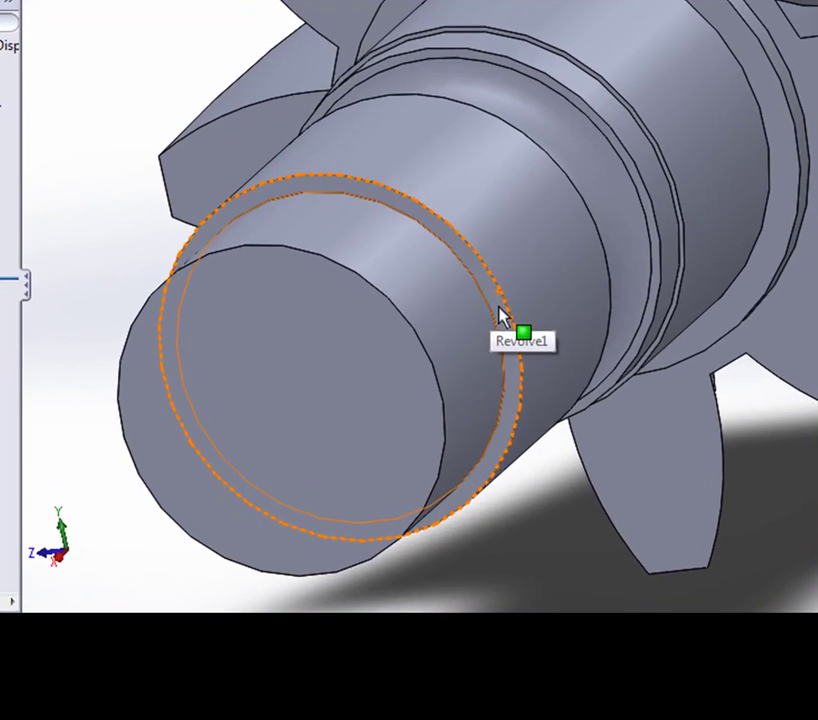
Start a new sketch on the shaft's end face and view it face-on
right_click(502, 314)
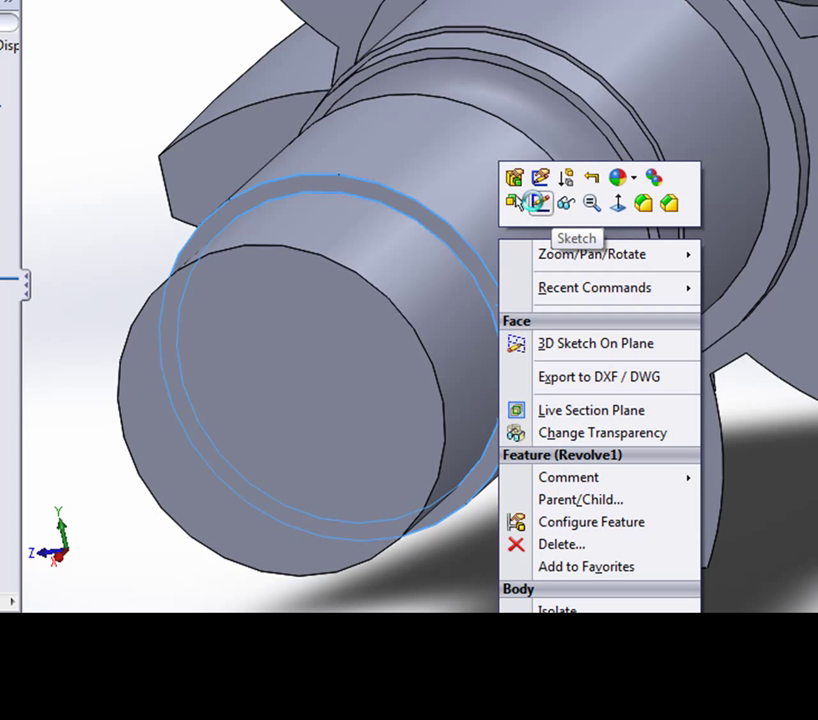
click(539, 203)
right_click(506, 347)
key(Escape)
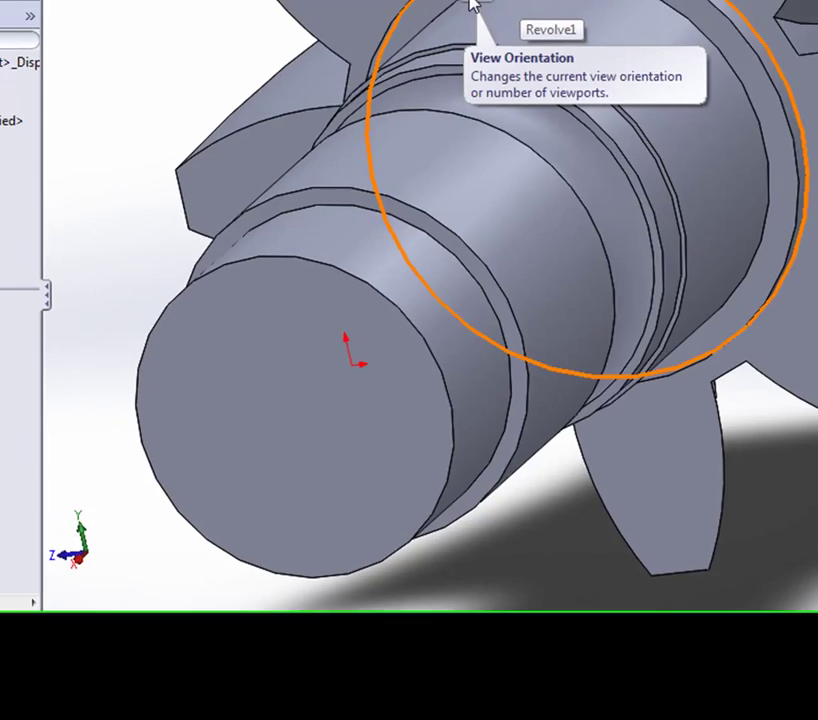
click(521, 104)
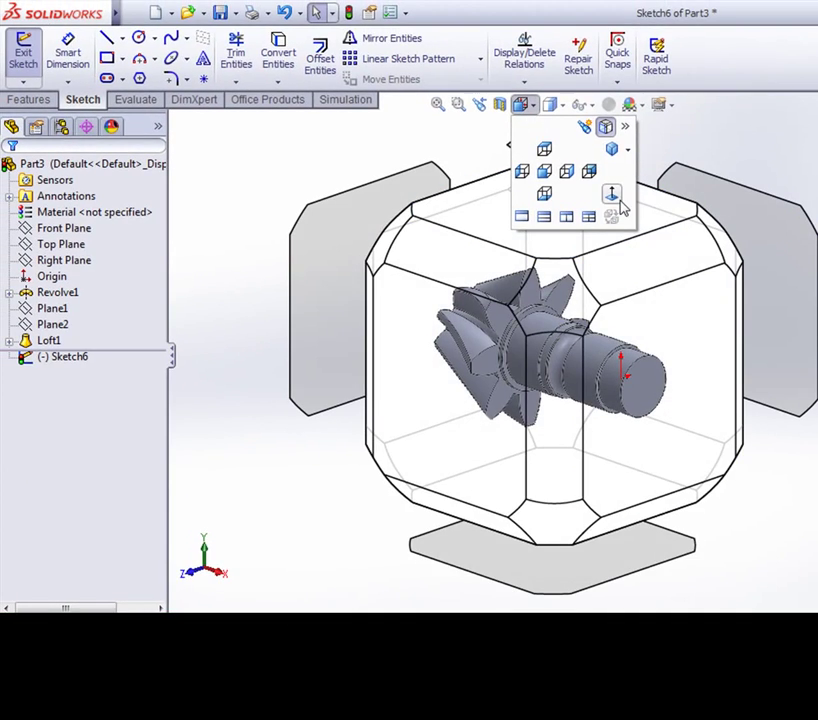
click(617, 198)
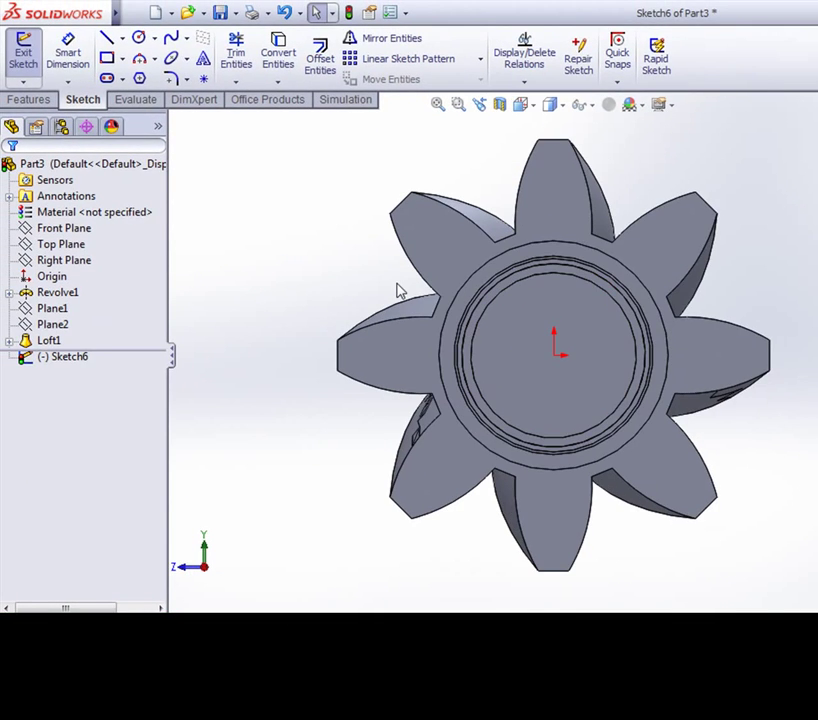
Draw a ⌀72 mm circle centred on the origin and a vertical centerline through it
click(139, 37)
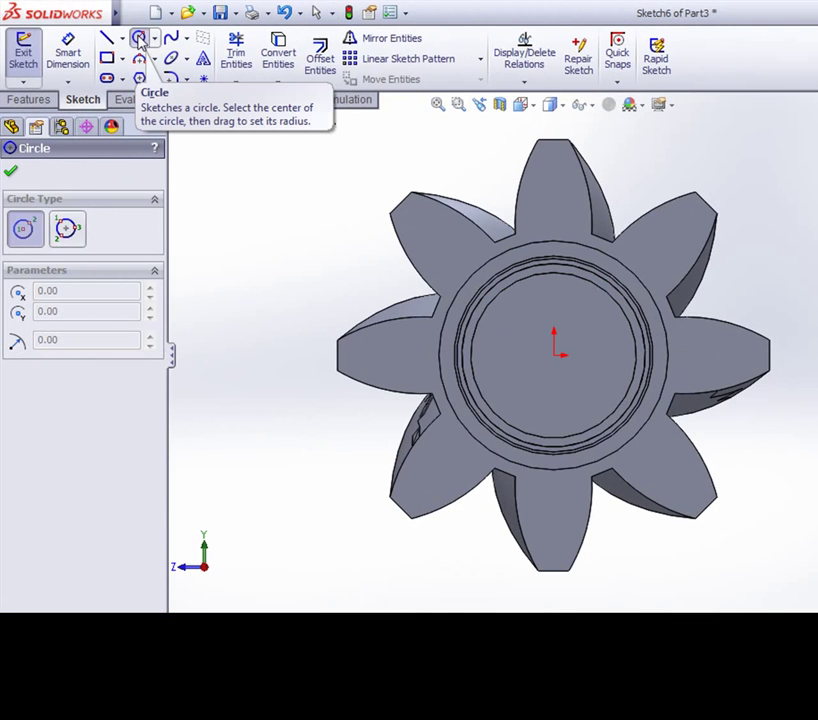
click(700, 445)
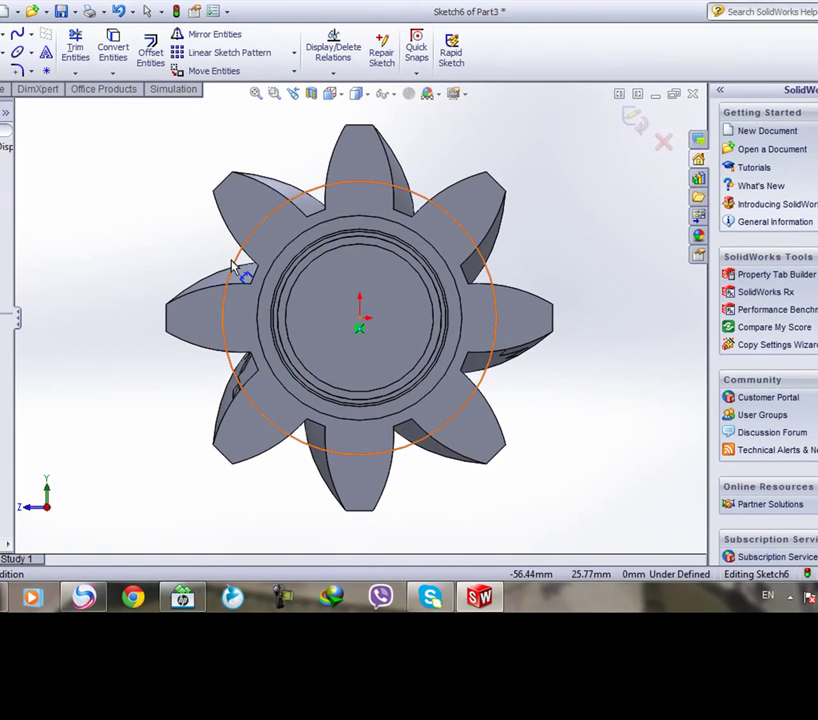
click(232, 266)
click(110, 300)
text(7)
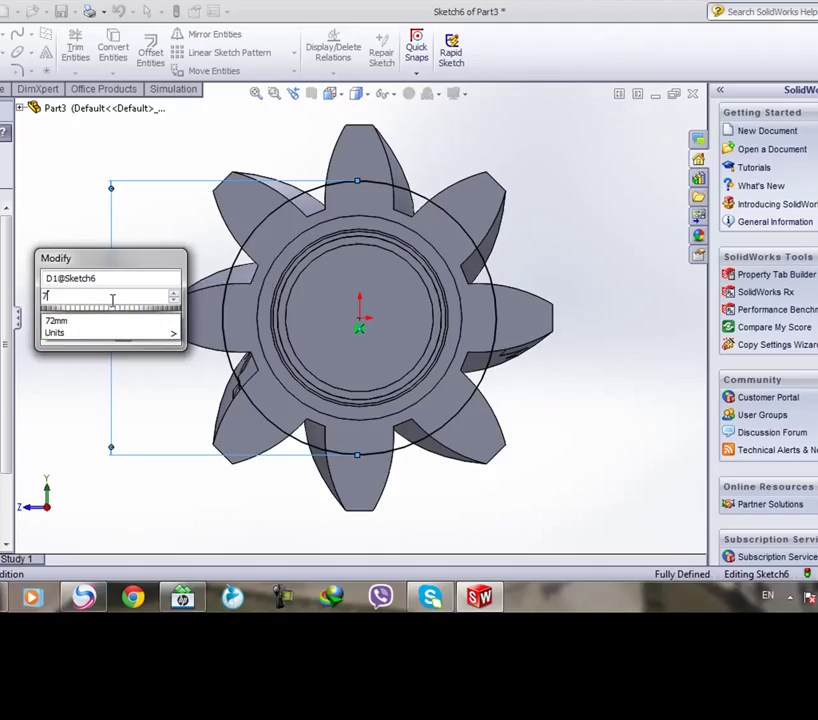
text(2)
key(Return)
scroll(418, 292, down, 5)
scroll(392, 290, down, 3)
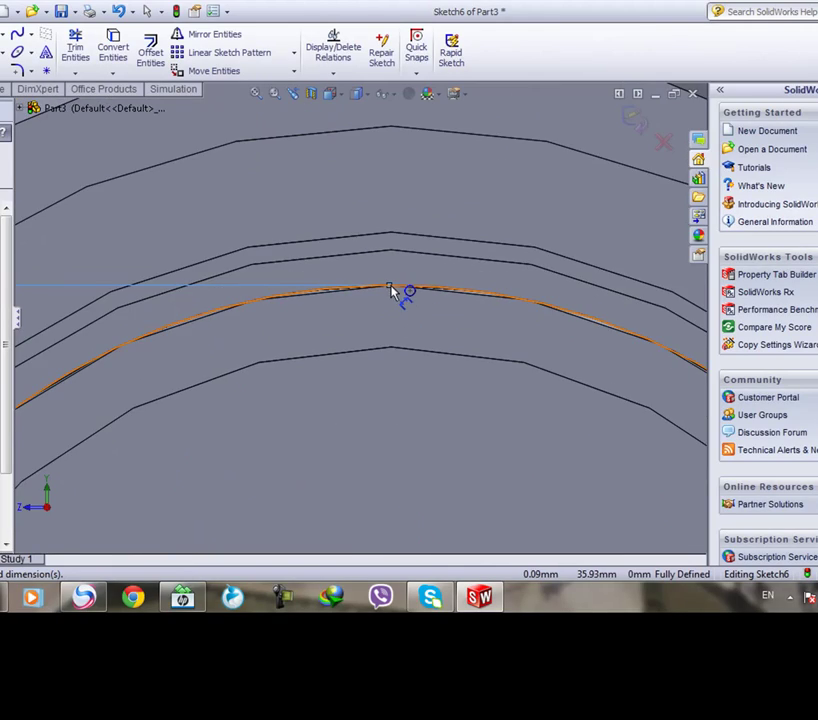
scroll(392, 292, up, 2)
scroll(392, 292, up, 5)
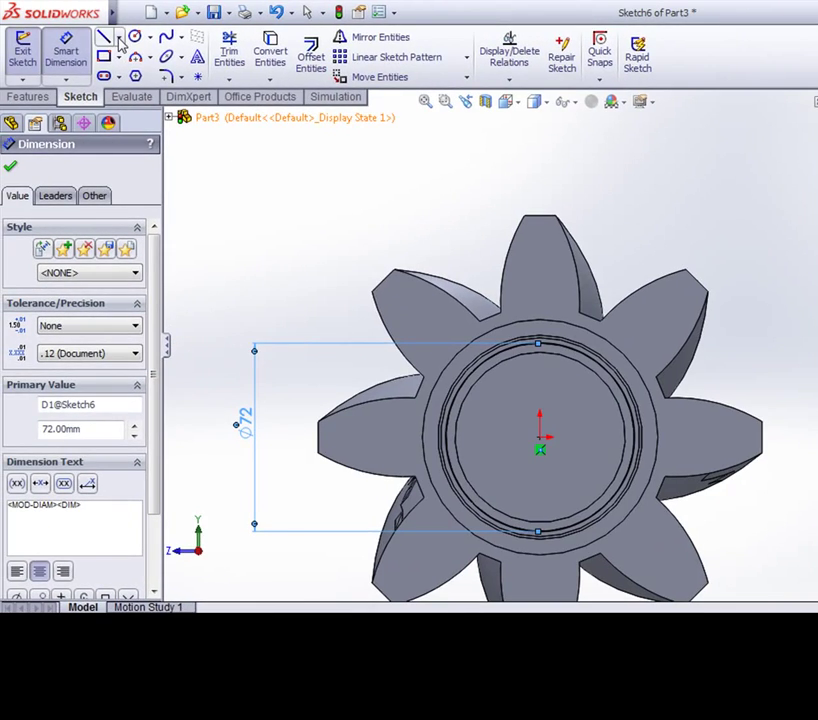
click(113, 74)
drag(538, 307, 540, 437)
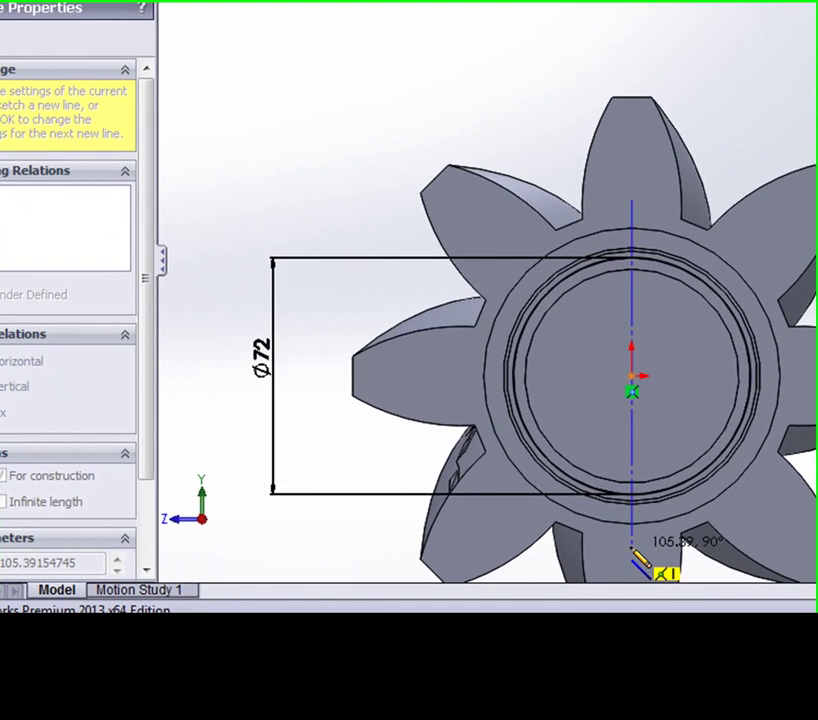
End the centerline and draw a corner rectangle across the top of the circle
click(634, 541)
right_click(690, 338)
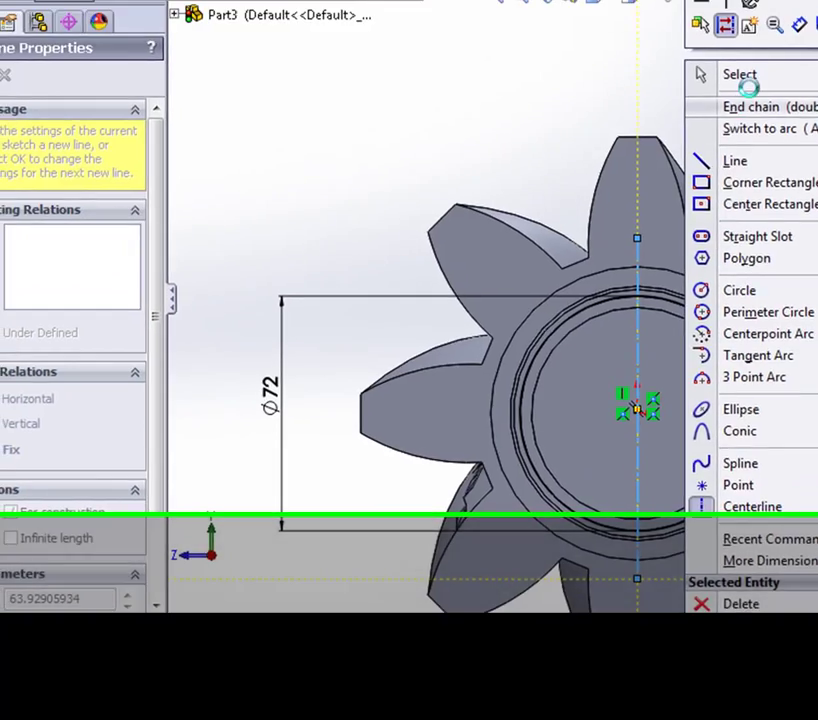
click(740, 75)
scroll(497, 417, down, 3)
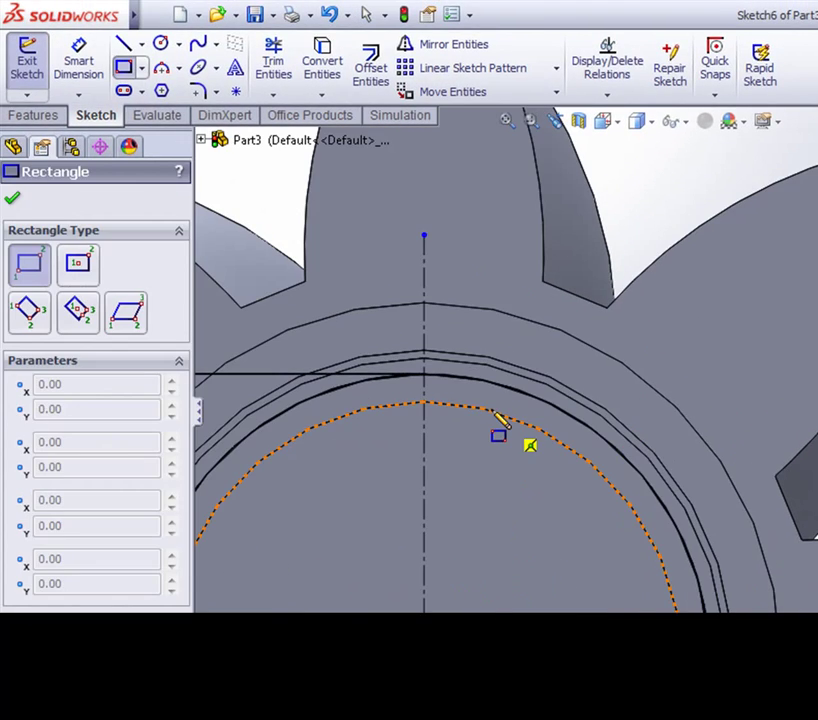
scroll(493, 378, down, 2)
scroll(448, 368, down, 2)
mouse_move(416, 329)
mouse_down()
mouse_move(534, 479)
mouse_move(560, 475)
mouse_up()
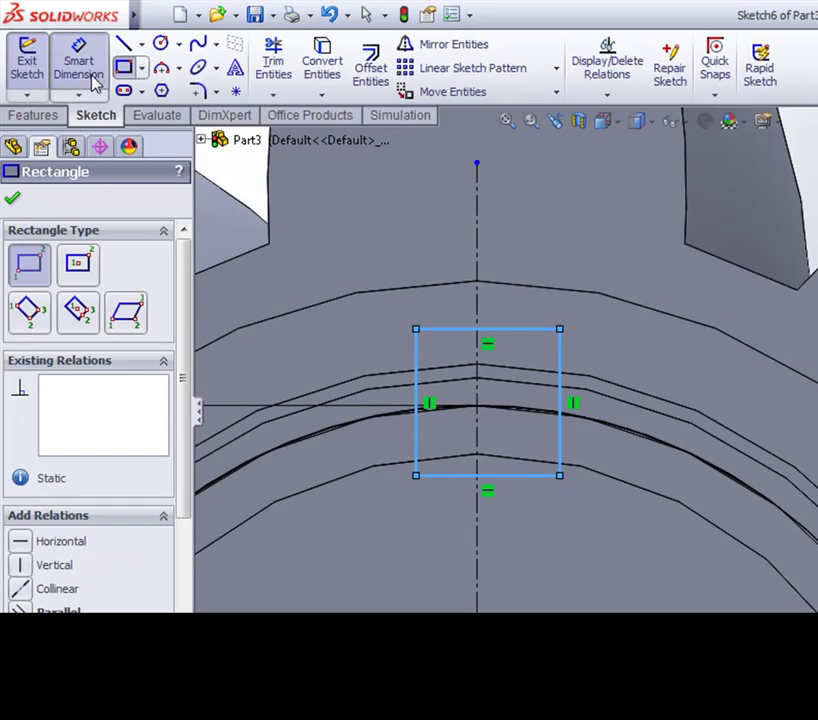
Dimension the rectangle: 10 mm wide, 5 mm from the centerline, 5 mm above the circle
click(90, 78)
click(499, 329)
click(504, 220)
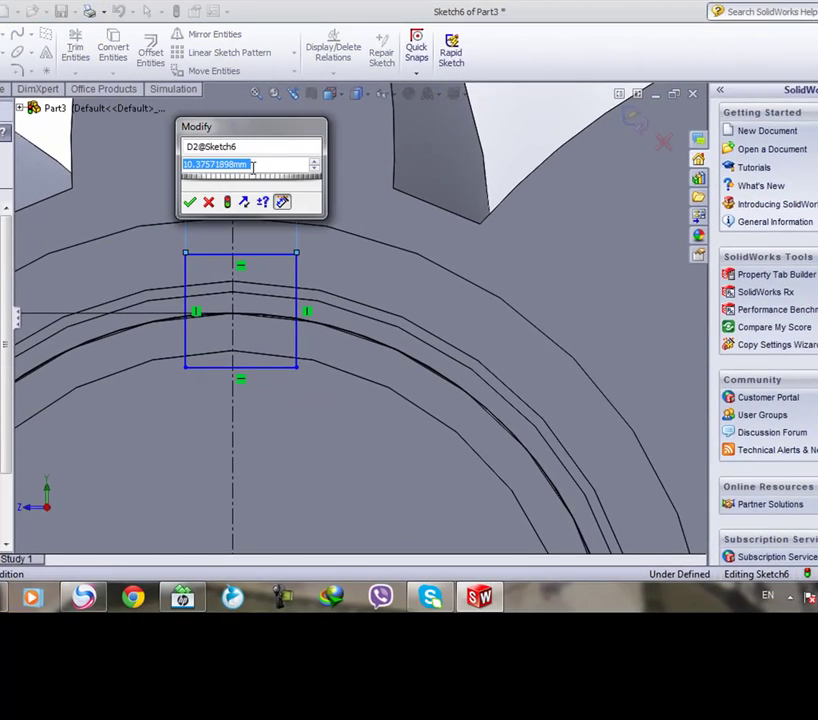
text(10)
key(Return)
click(527, 170)
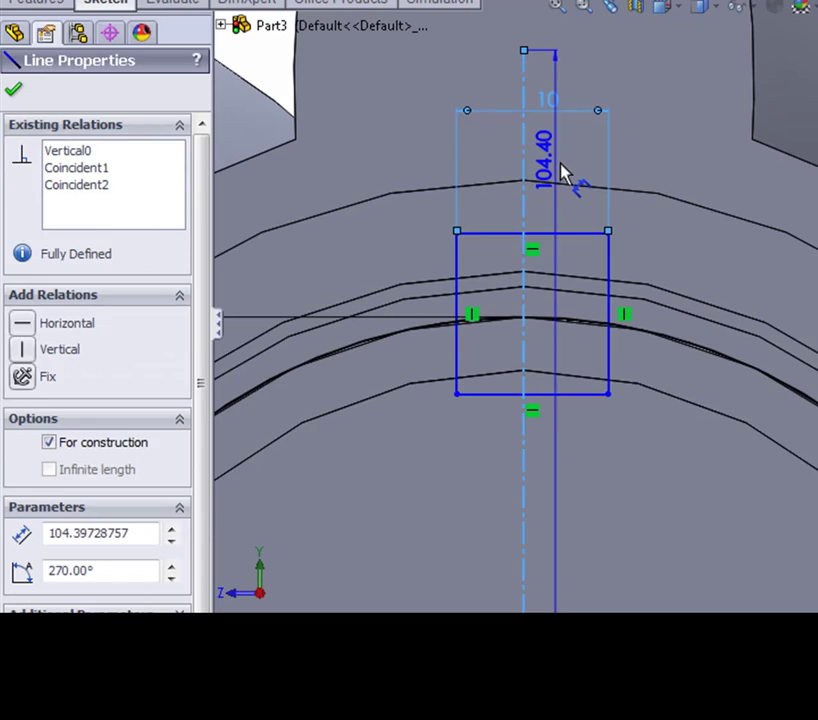
click(611, 258)
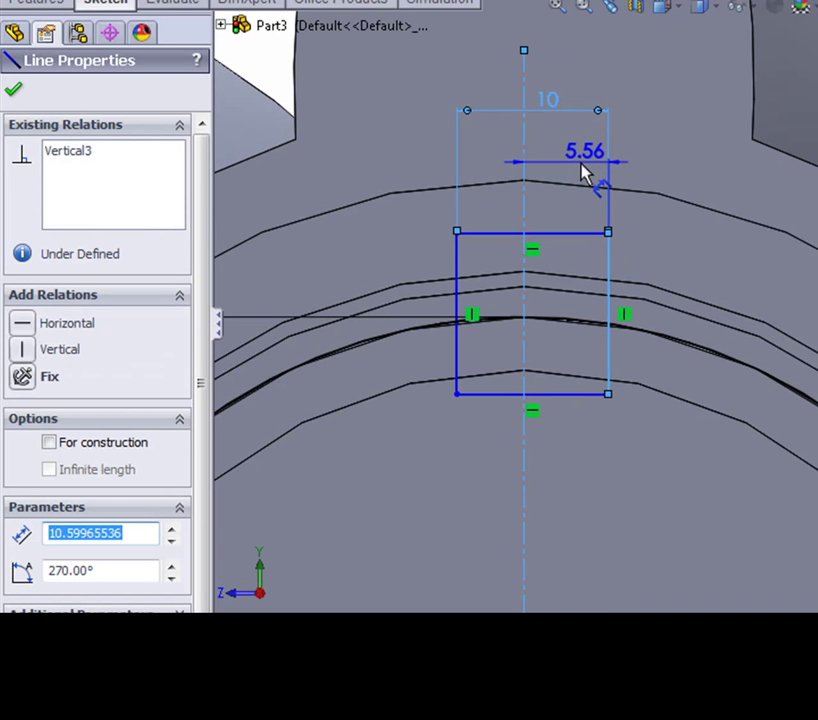
click(585, 172)
text(5)
key(Return)
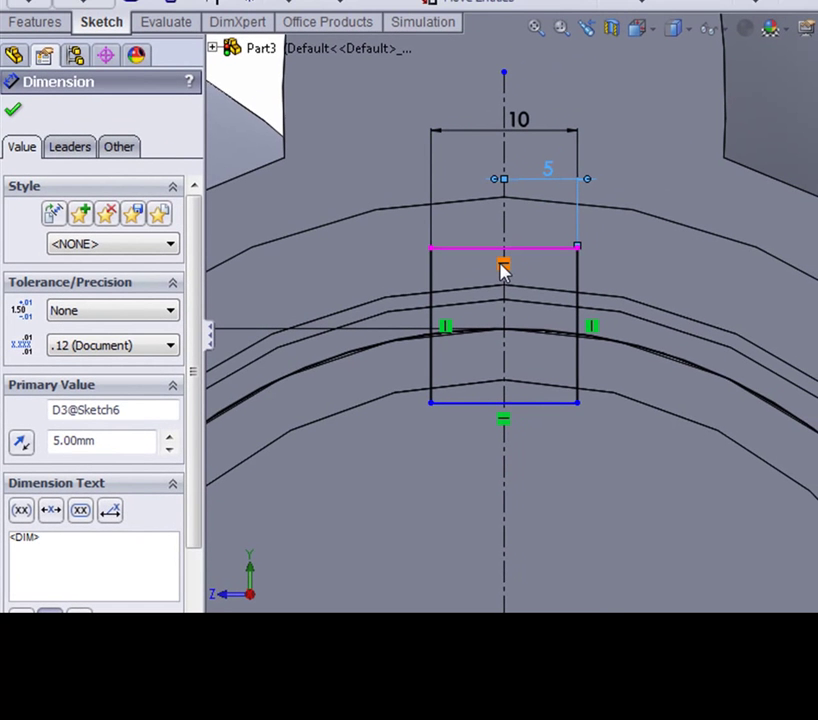
click(503, 248)
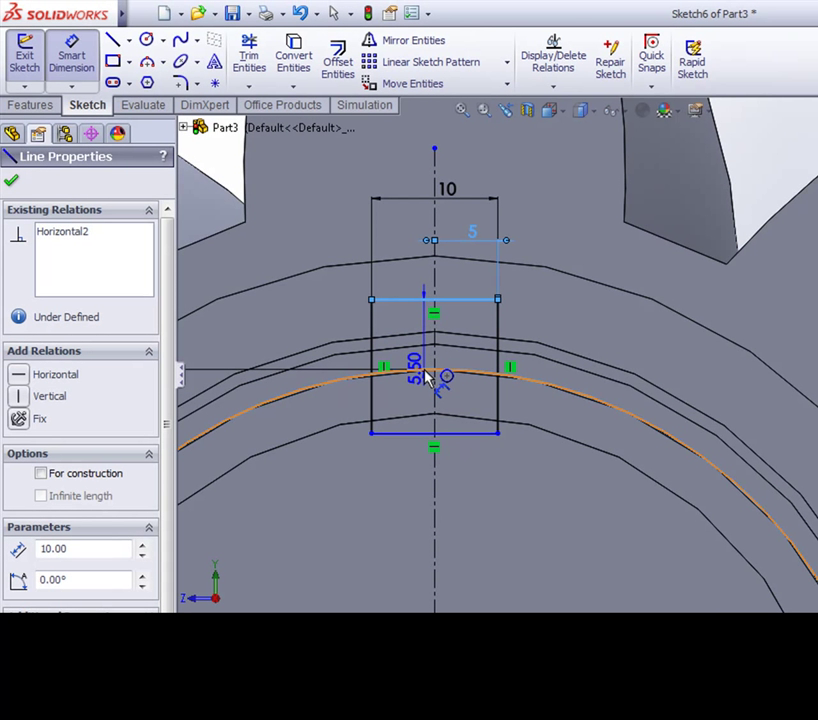
click(428, 377)
click(418, 362)
text(5)
key(Return)
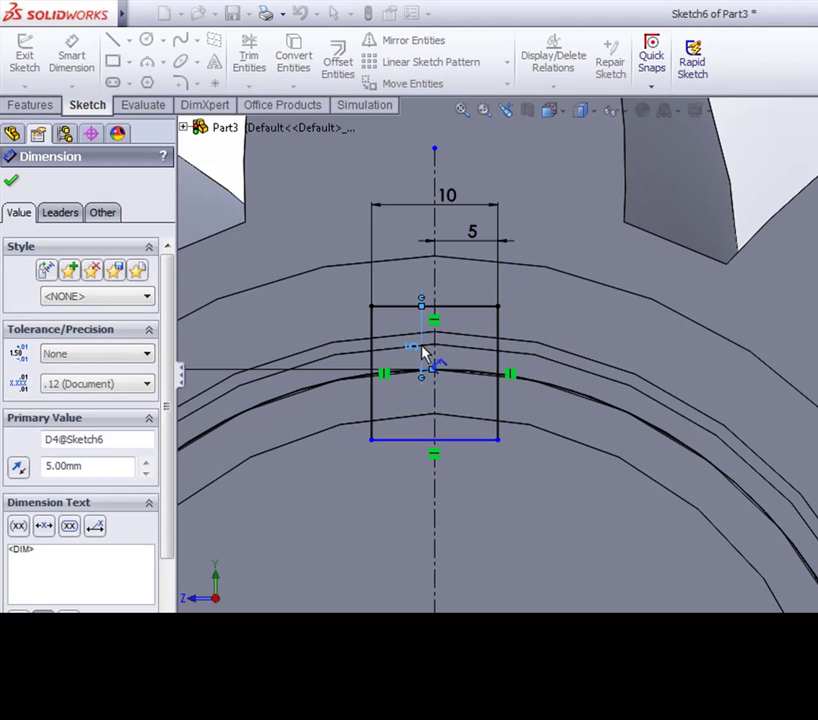
click(13, 180)
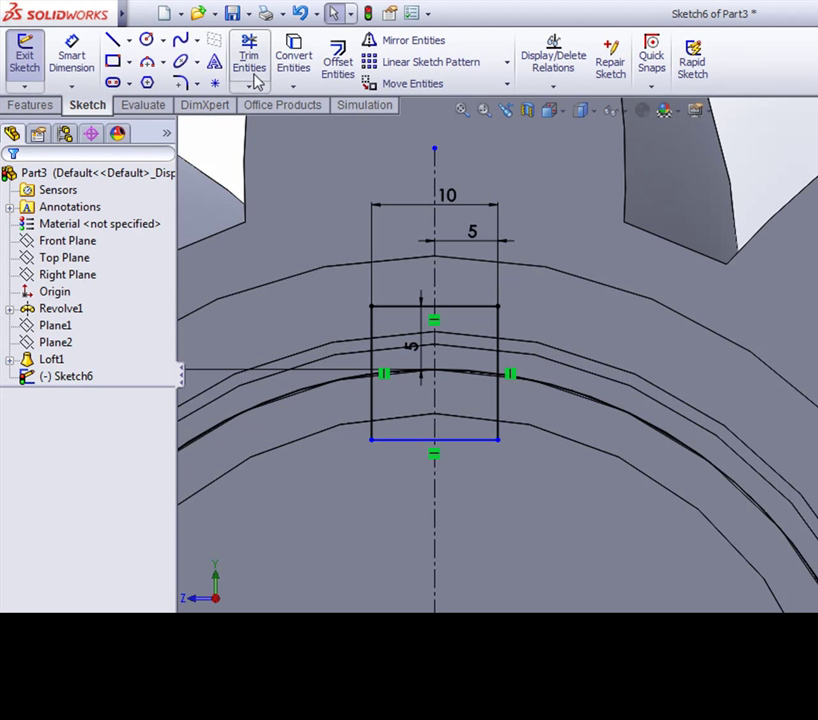
Trim the rectangle's lower edge so the tooth notch merges into the ⌀72 circle
click(251, 62)
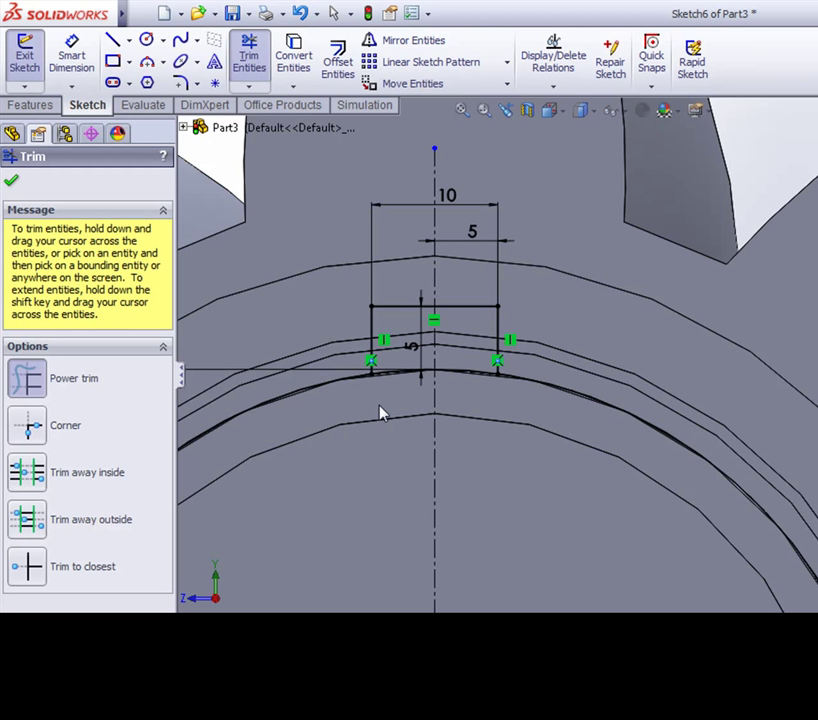
scroll(425, 422, up, 2)
scroll(484, 402, up, 1)
scroll(555, 380, down, 3)
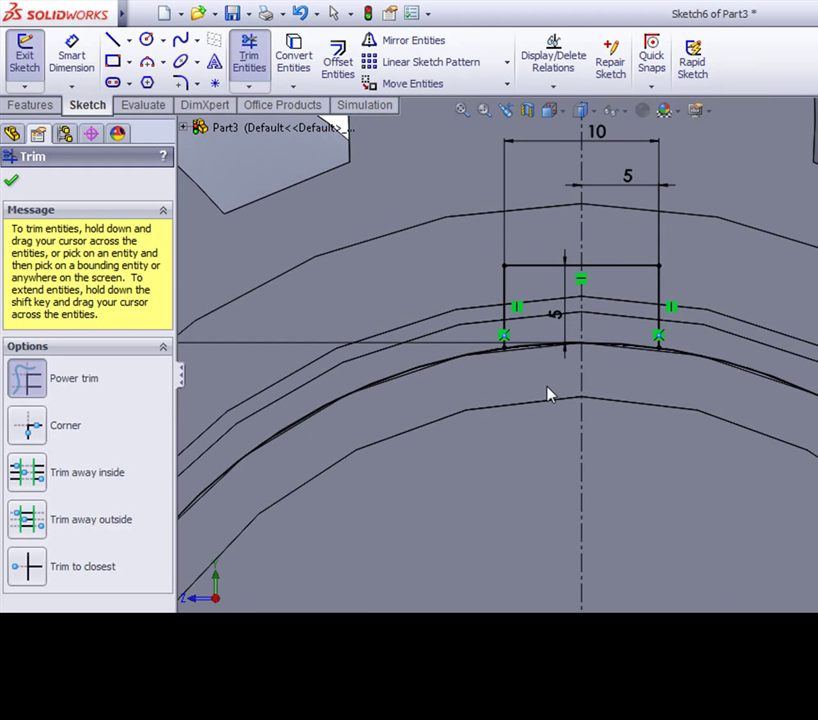
scroll(530, 390, up, 3)
scroll(519, 389, up, 1)
click(11, 180)
scroll(506, 153, up, 1)
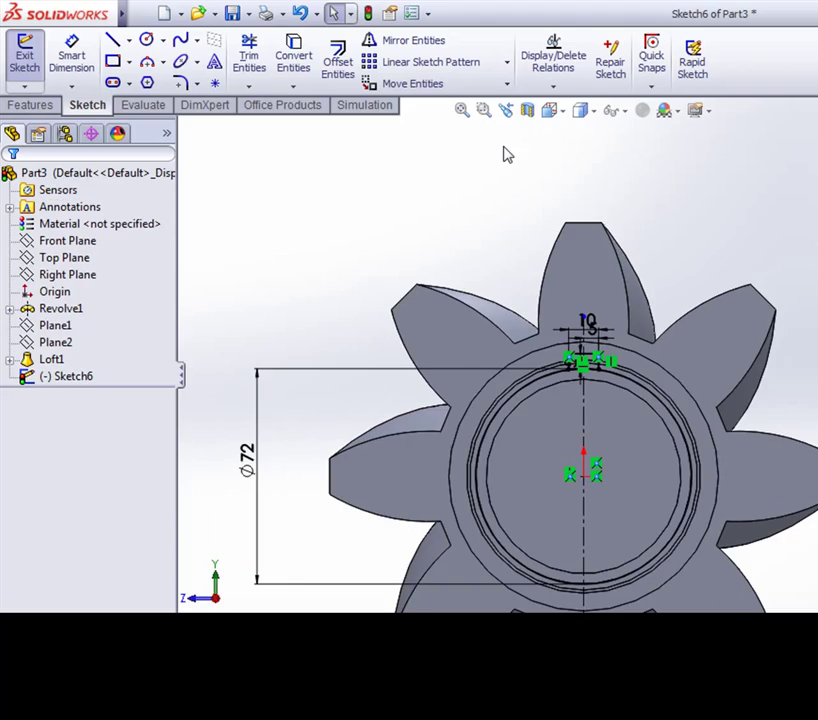
scroll(535, 237, up, 1)
Circular-pattern the tooth profile into 13 equally spaced instances over 360° around the circle
scroll(616, 388, down, 2)
click(507, 62)
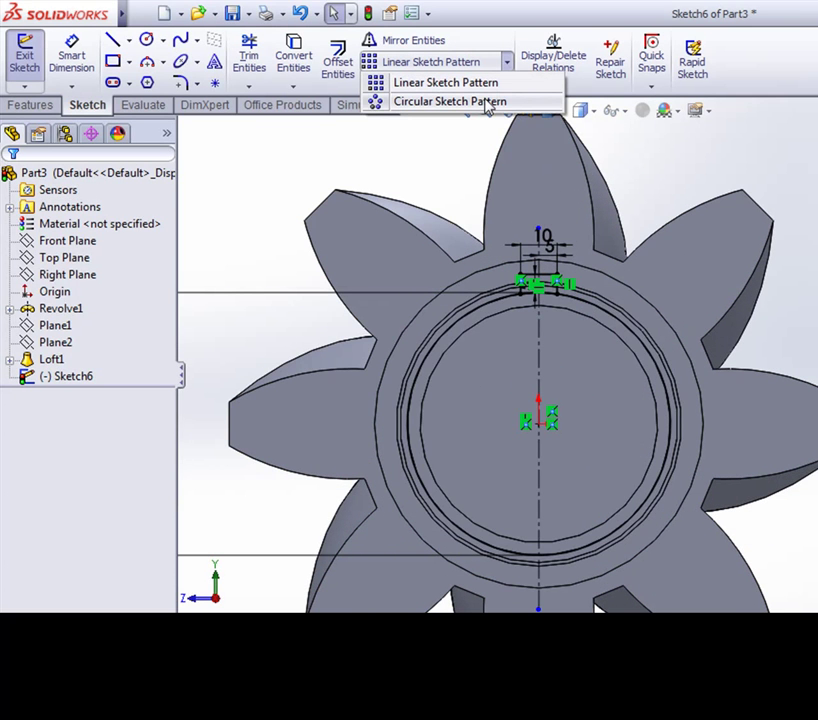
click(489, 101)
scroll(583, 270, down, 4)
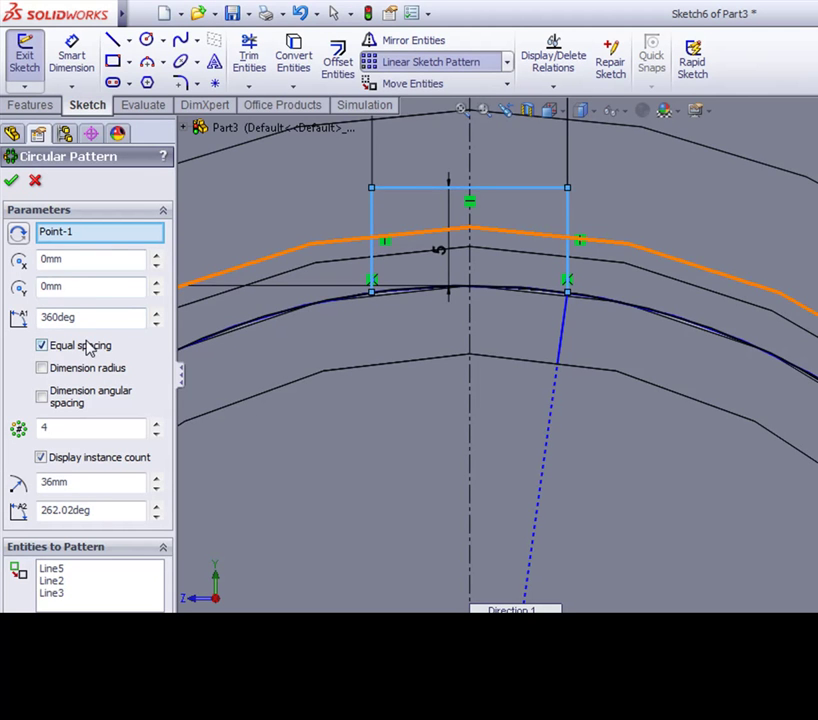
scroll(526, 530, up, 4)
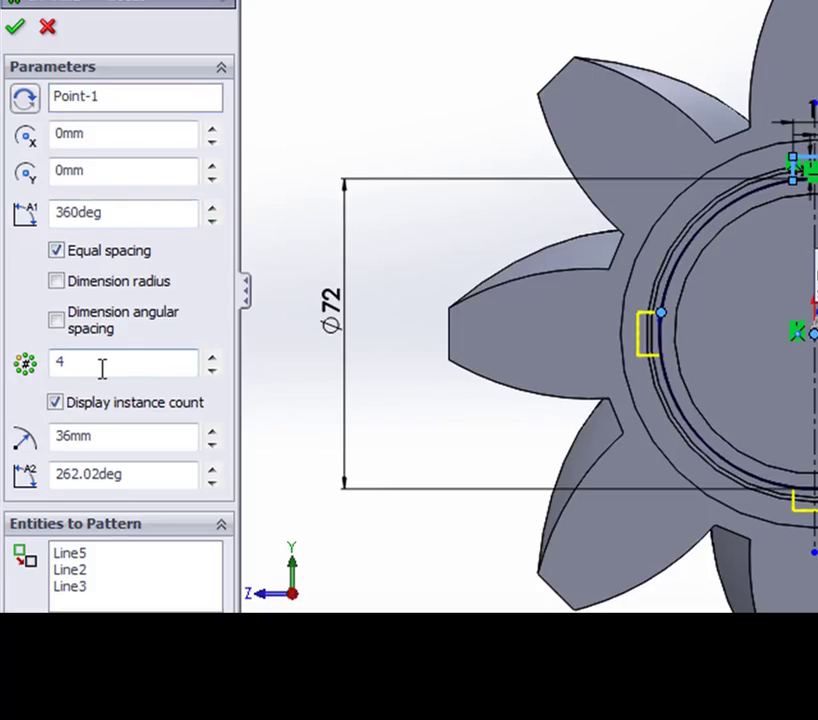
double_click(101, 362)
text(13)
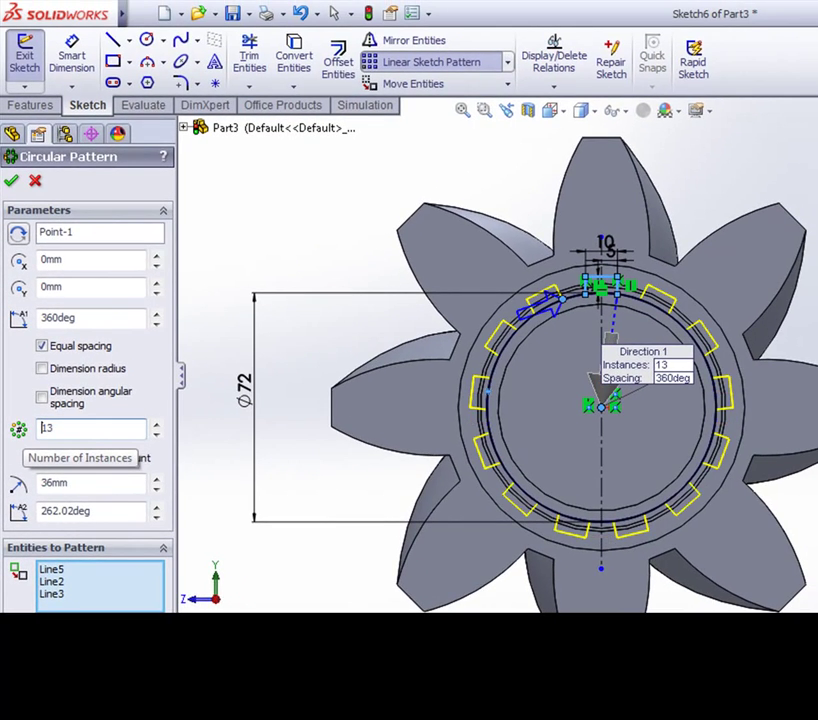
click(11, 180)
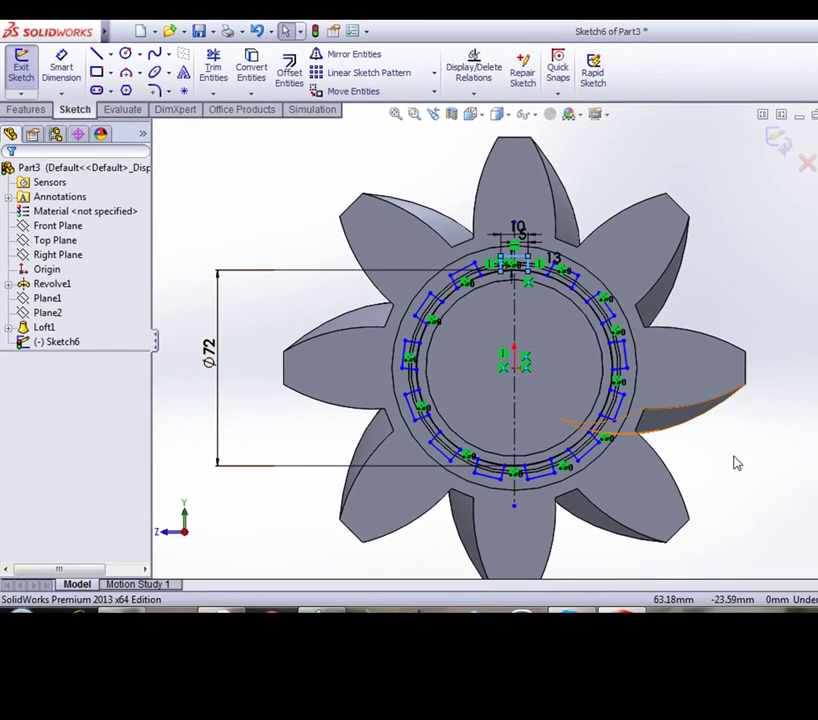
mouse_move(716, 462)
middle_down()
mouse_move(741, 467)
mouse_move(760, 487)
middle_up()
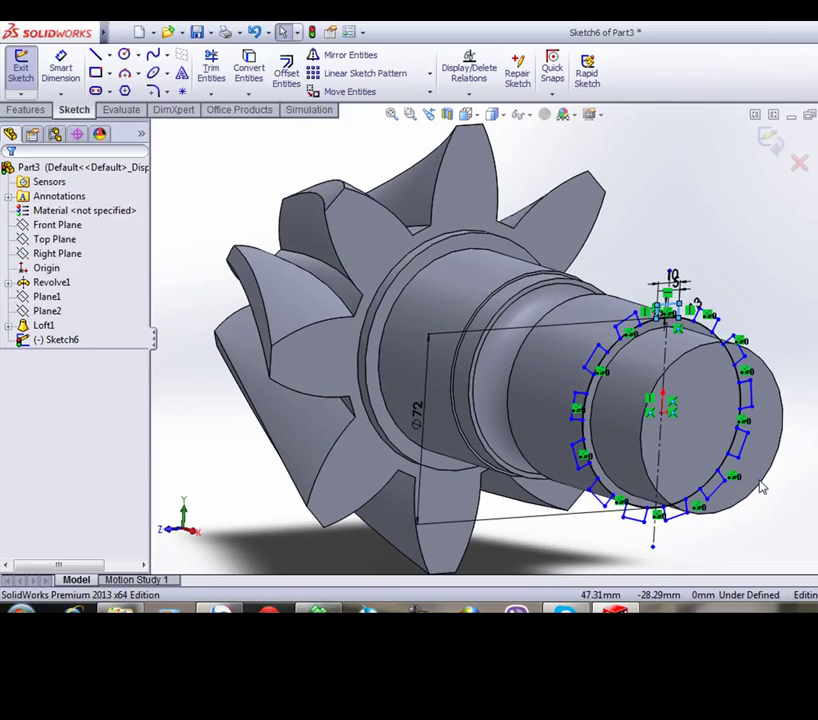
click(25, 109)
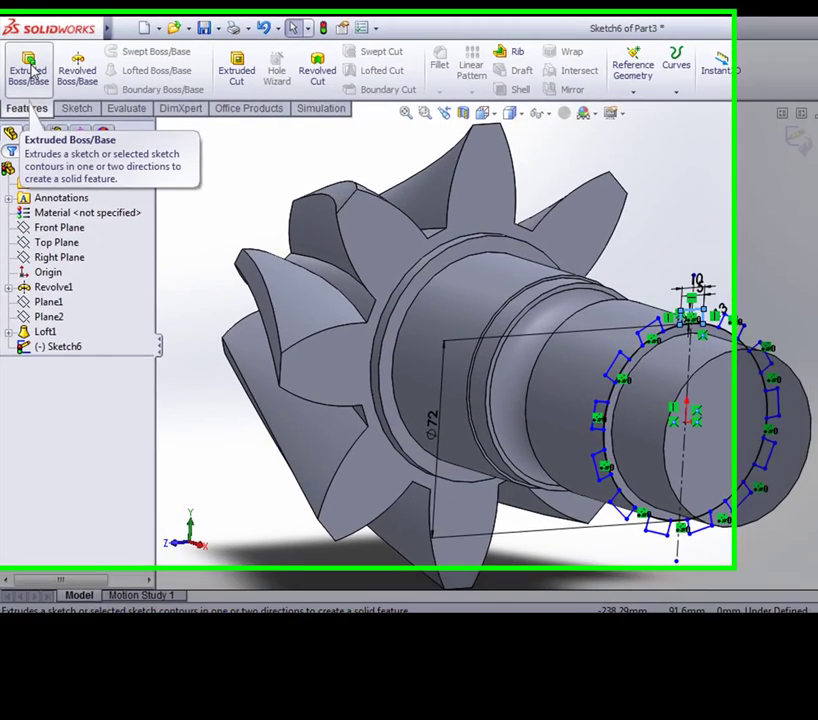
Abandon the Boss-Extrude to go back and fix the spline sketch
click(27, 64)
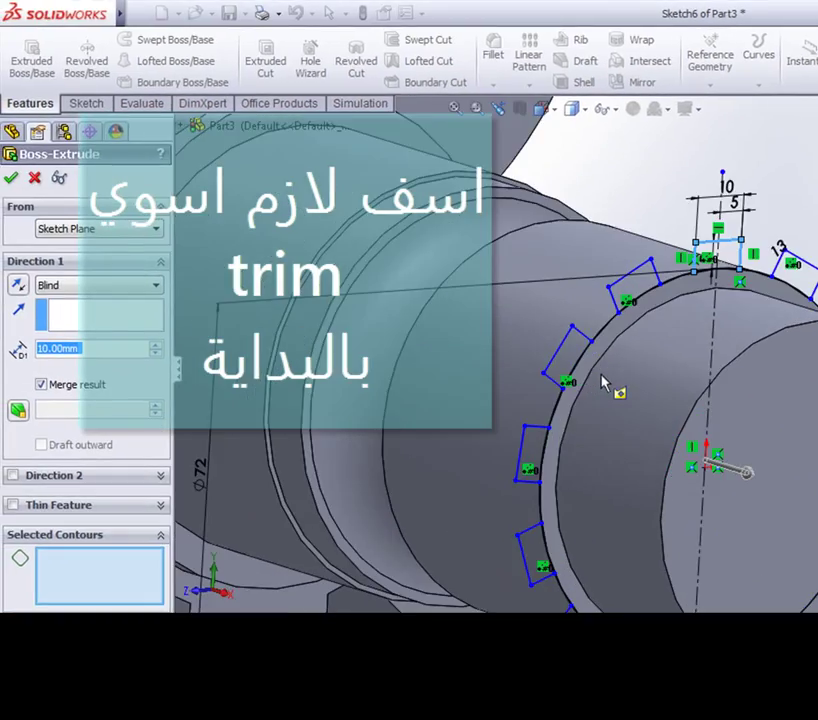
click(35, 178)
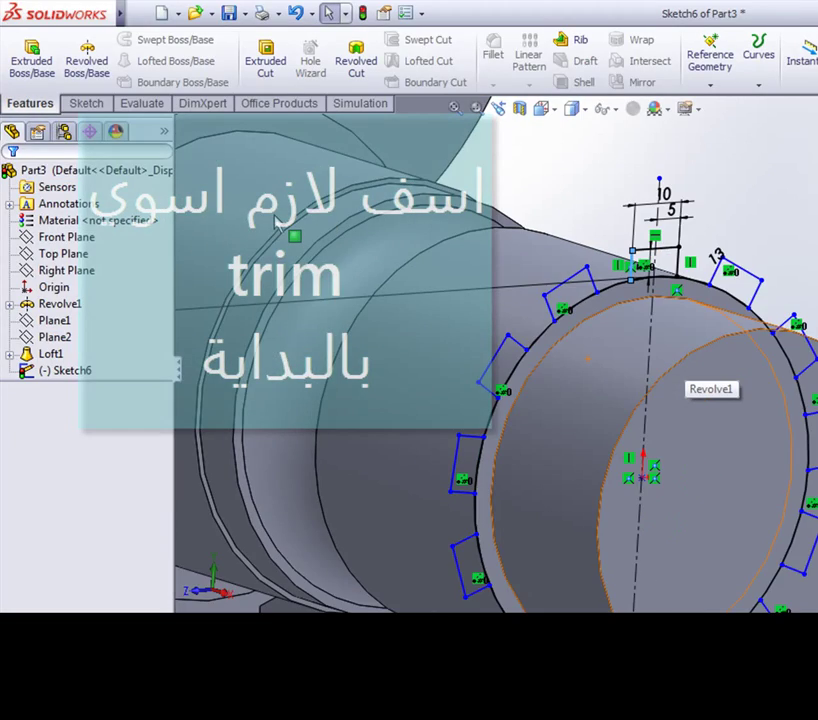
click(86, 106)
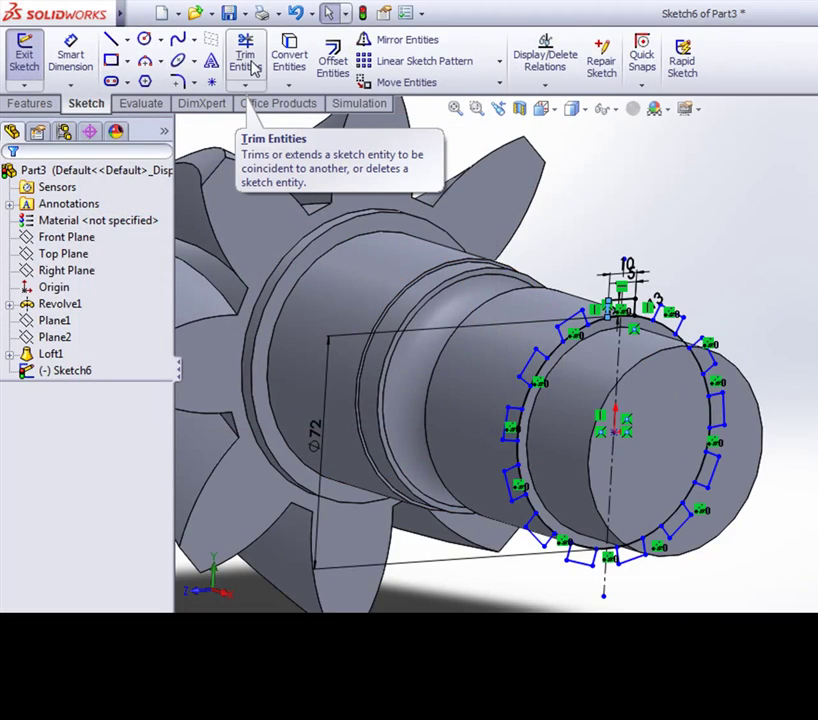
Power-trim the excess circle arcs across the notch bases into one continuous splined outline
click(253, 66)
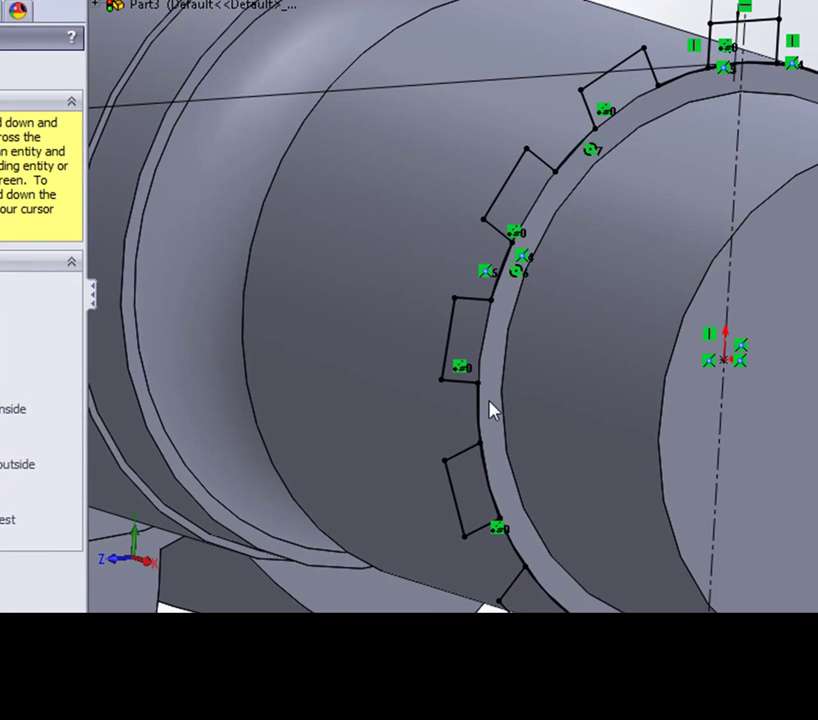
scroll(481, 490, up, 3)
scroll(545, 443, down, 3)
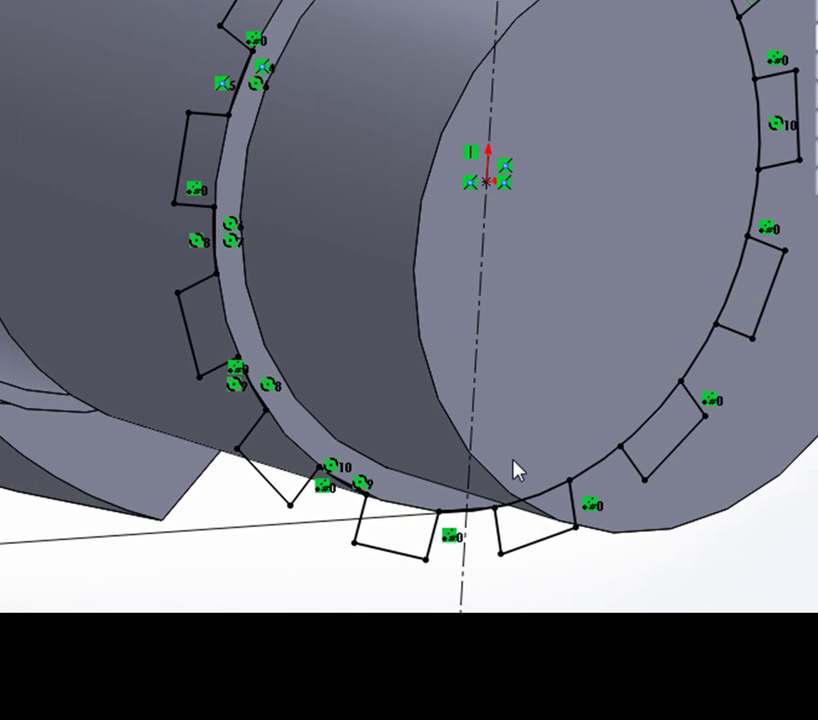
drag(513, 469, 537, 520)
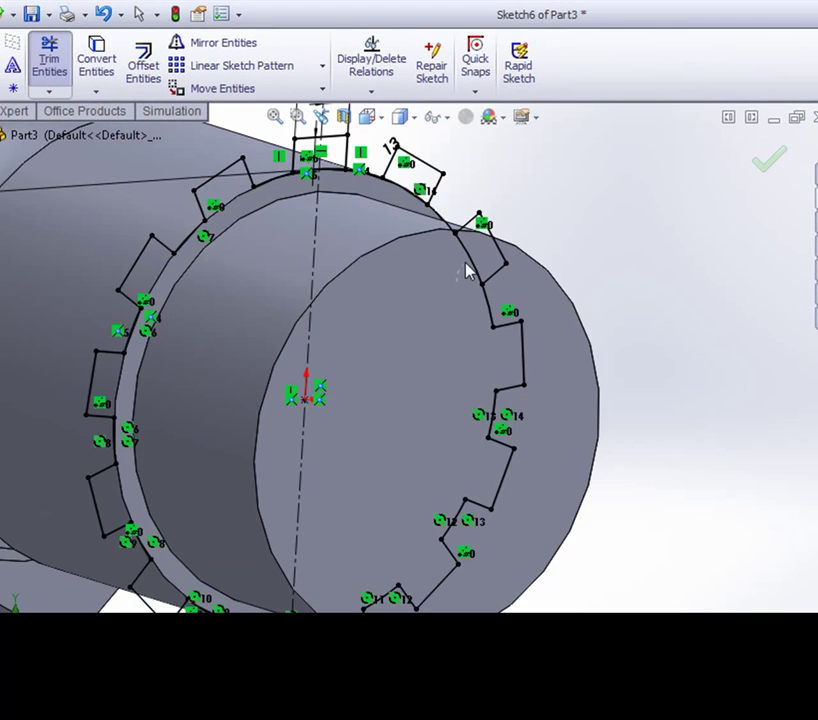
scroll(390, 228, up, 3)
scroll(400, 270, down, 5)
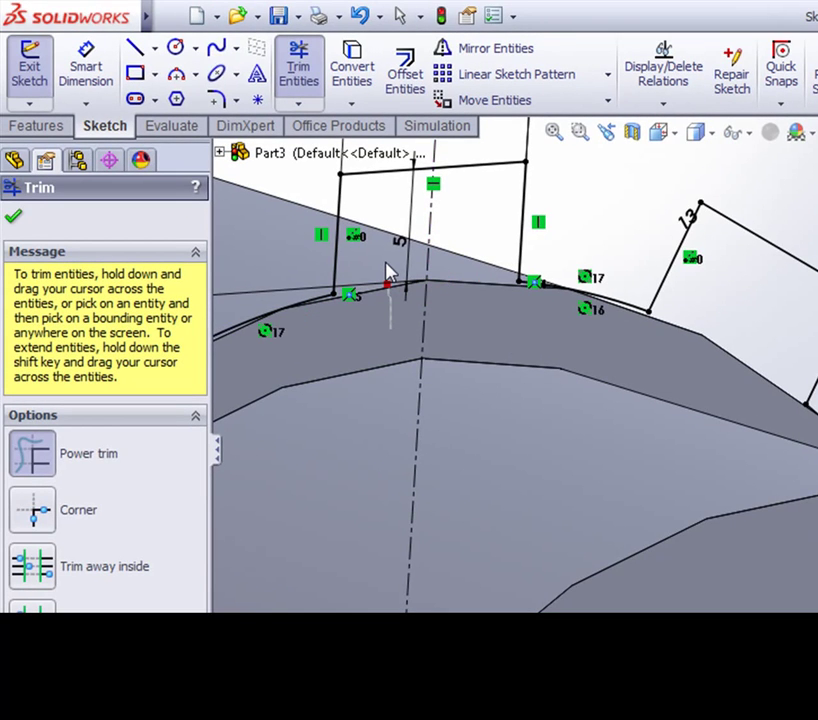
scroll(330, 460, up, 2)
scroll(519, 517, up, 2)
scroll(515, 505, up, 2)
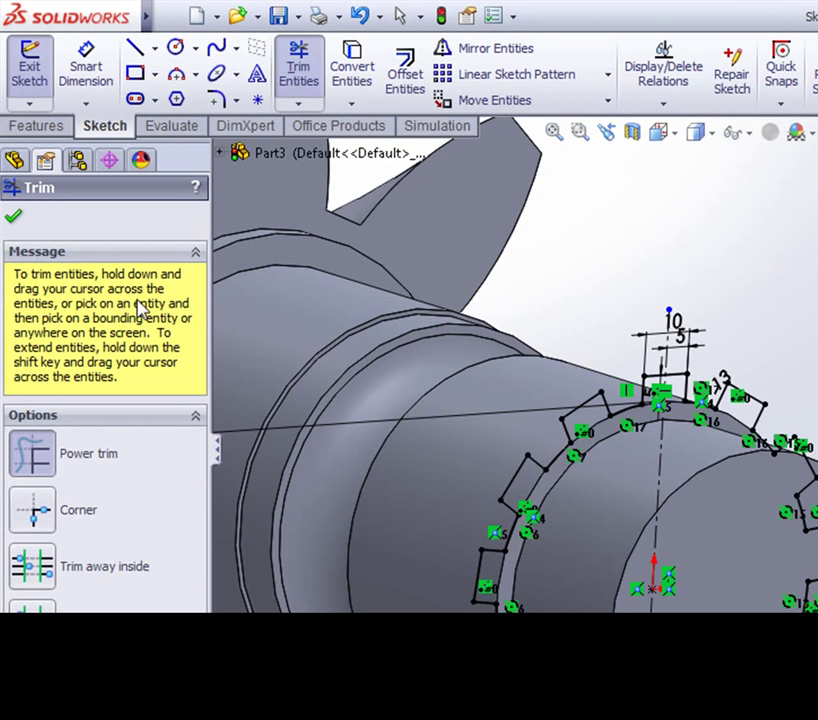
click(13, 216)
Extrude the spline sketch 48 mm blind, reversed back toward the gear
click(38, 128)
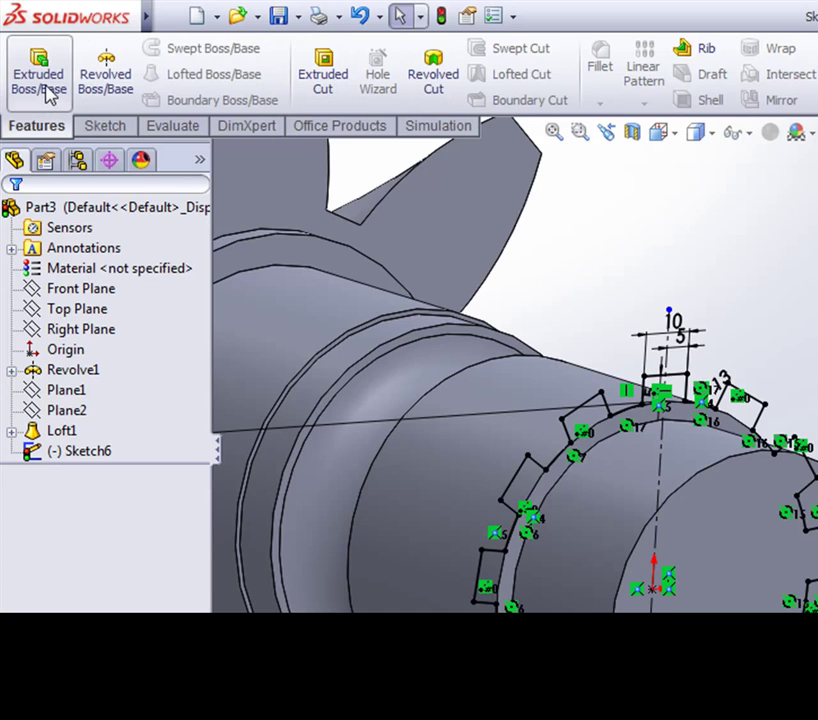
click(40, 78)
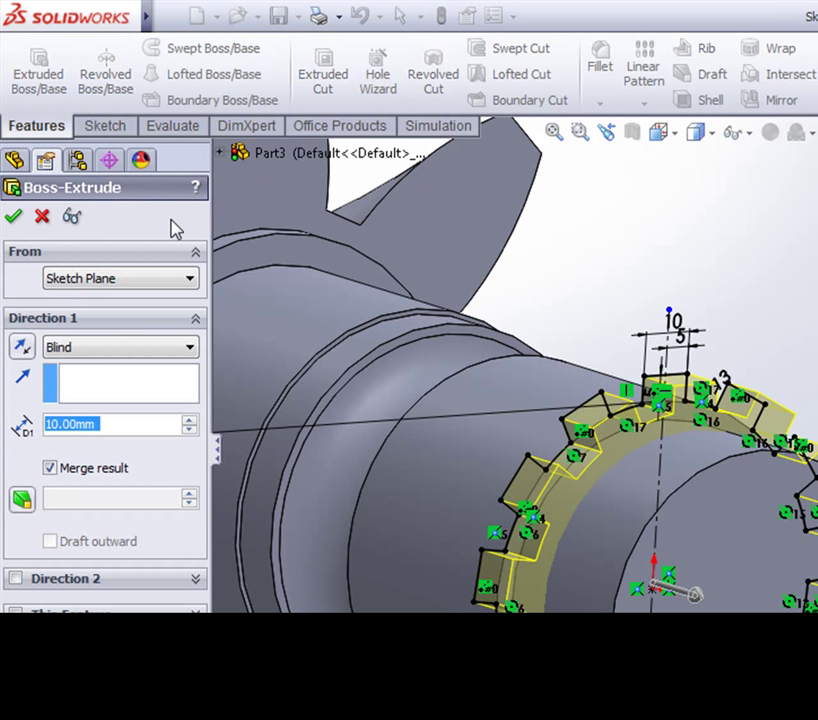
click(20, 350)
text(48)
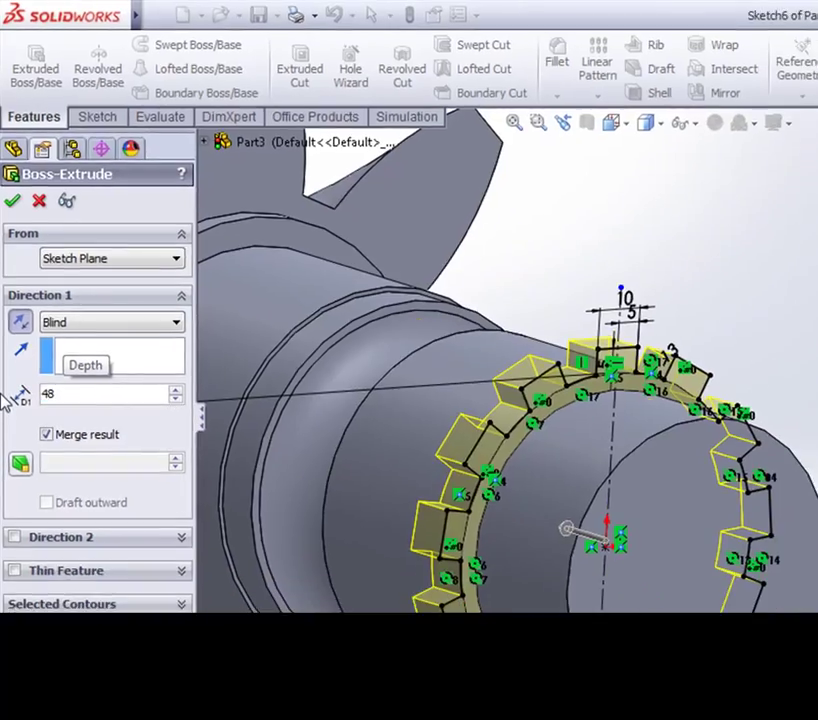
key(Return)
mouse_move(647, 282)
middle_down()
mouse_move(667, 282)
mouse_move(676, 296)
middle_up()
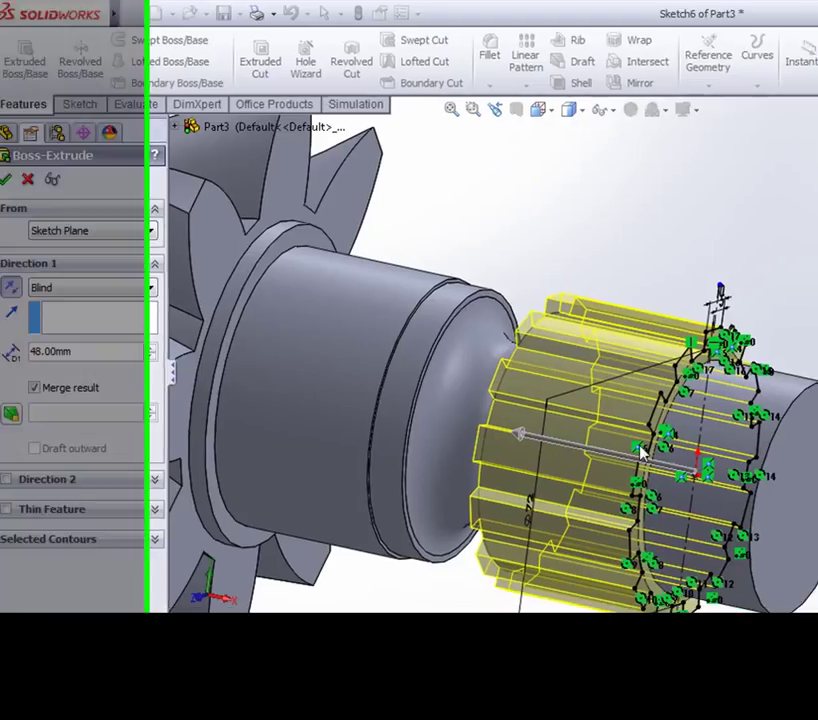
click(13, 181)
mouse_move(625, 455)
middle_down()
mouse_move(541, 456)
mouse_move(377, 364)
middle_up()
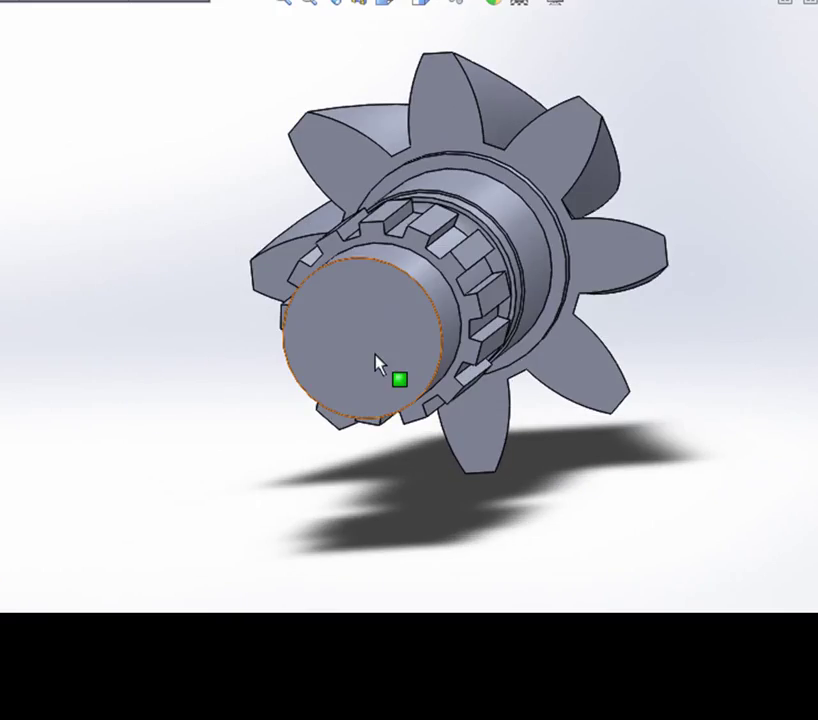
Start a new sketch on the shaft's flat end face and view it Normal To
click(396, 330)
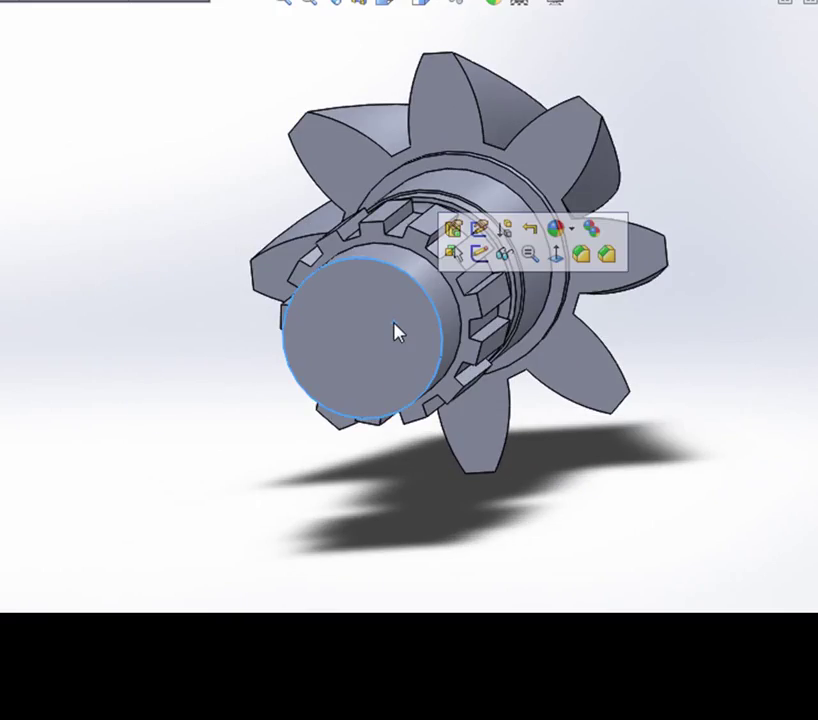
right_click(416, 349)
click(472, 240)
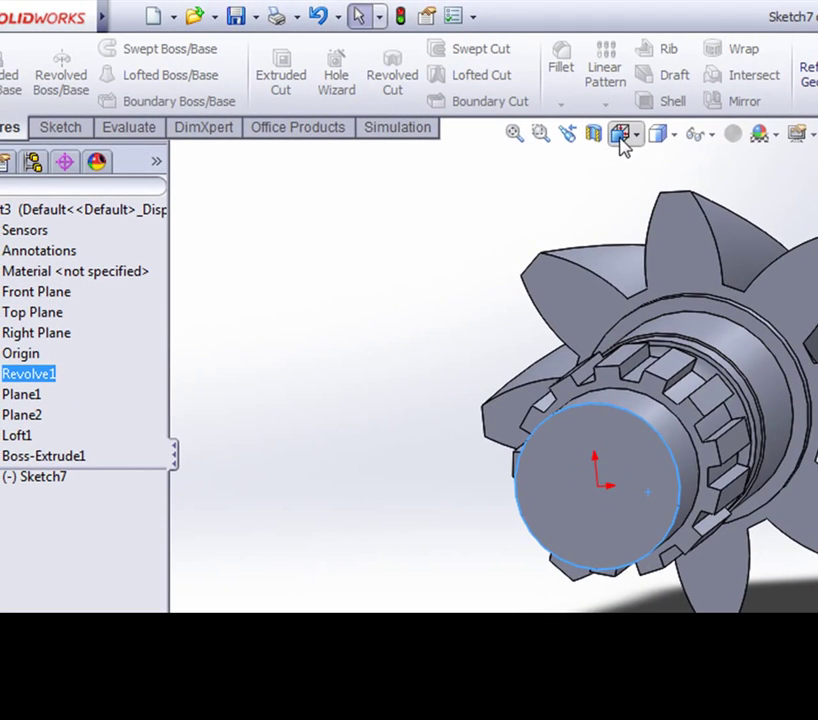
click(622, 145)
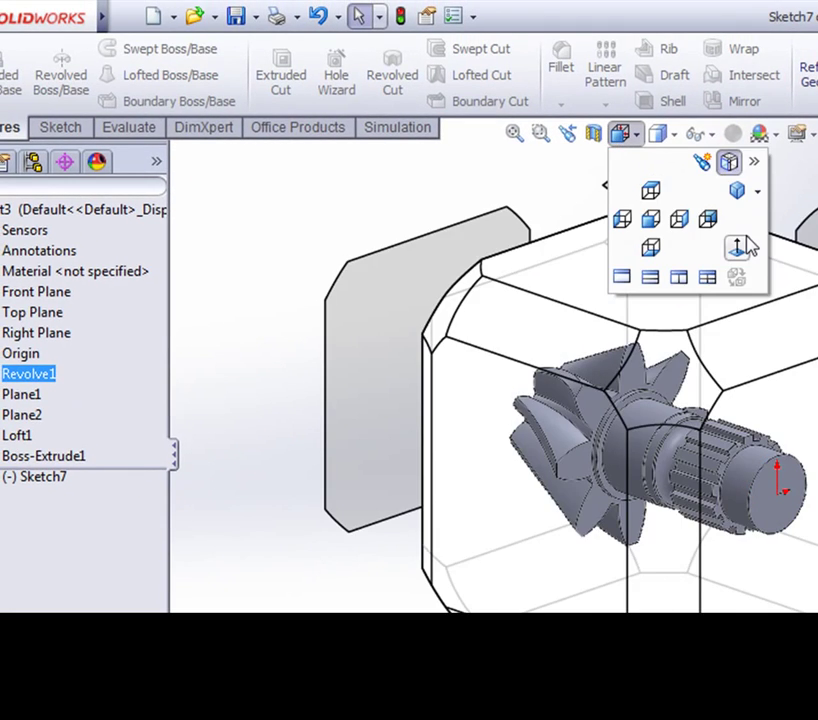
click(745, 241)
Draw an origin-centred circle on the end face and dimension its diameter to 35 mm
click(74, 133)
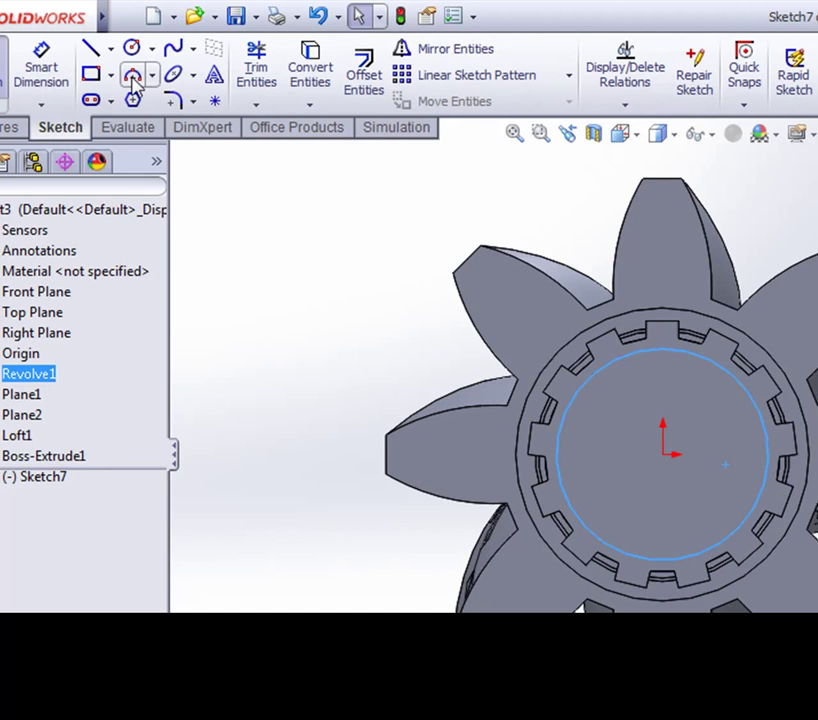
click(133, 75)
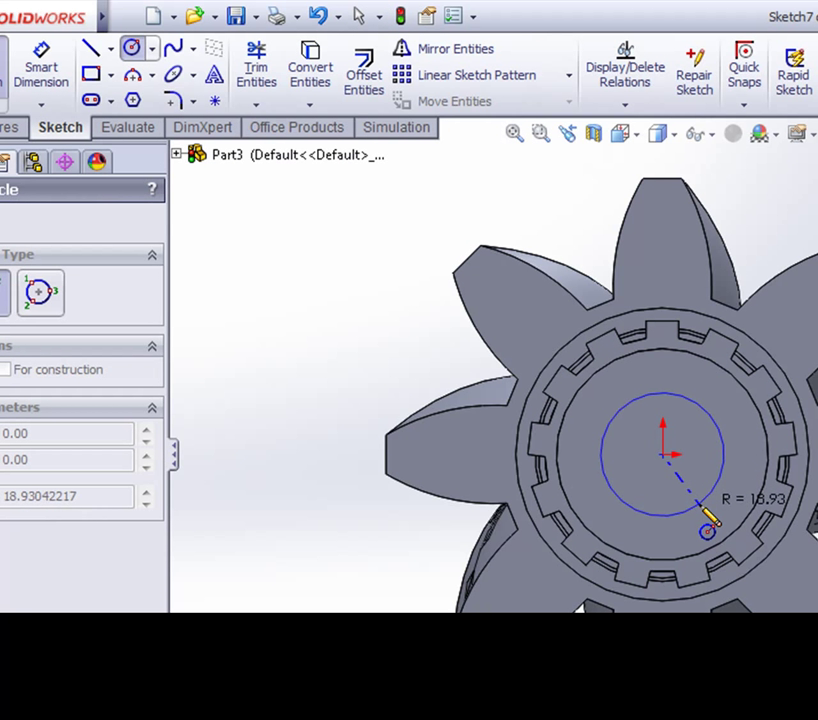
click(706, 532)
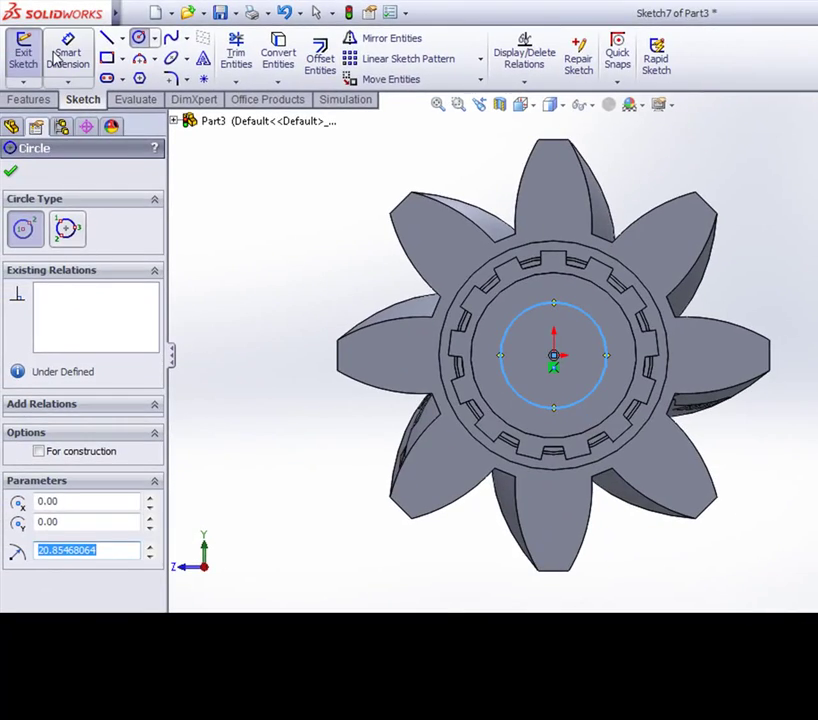
click(57, 58)
click(526, 401)
click(265, 415)
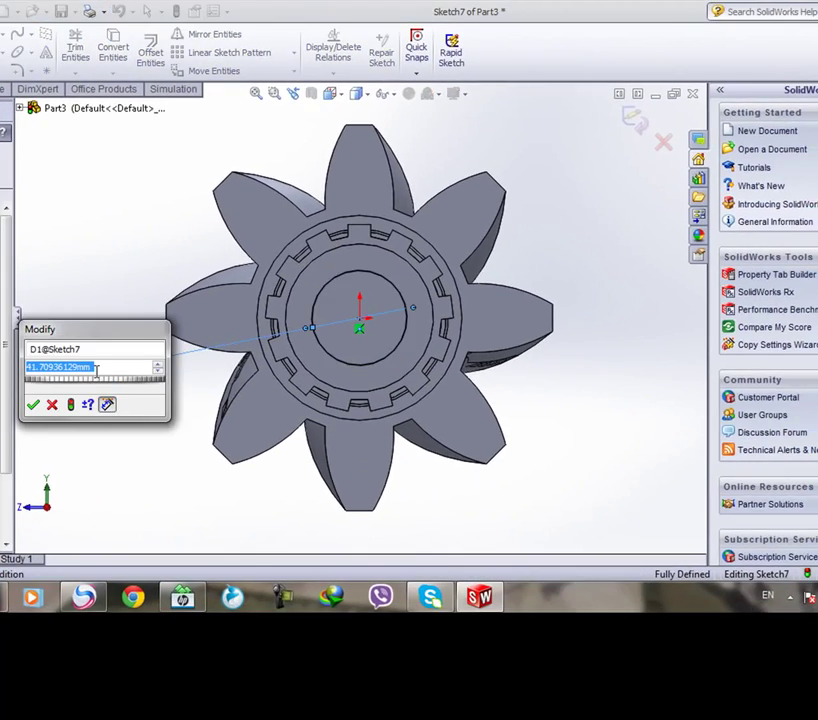
text(35)
key(Return)
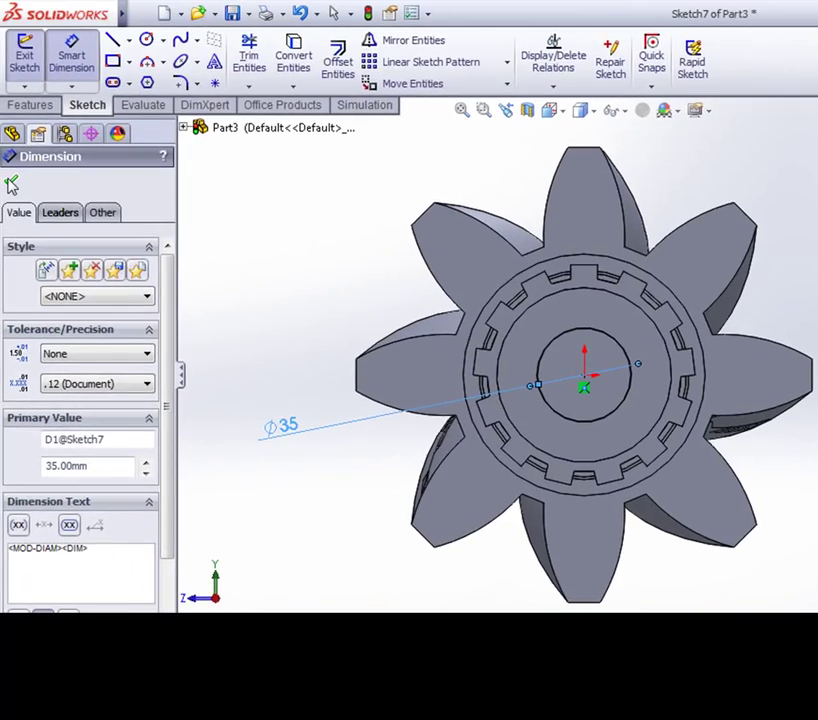
key(Escape)
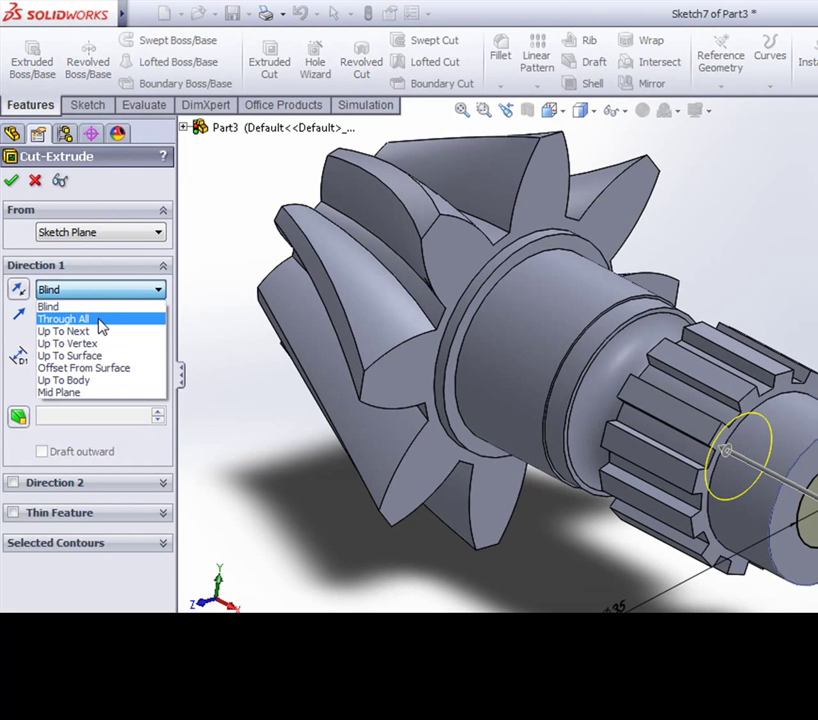
Cut the 35 mm circle Through All to bore the gear and shaft
click(64, 319)
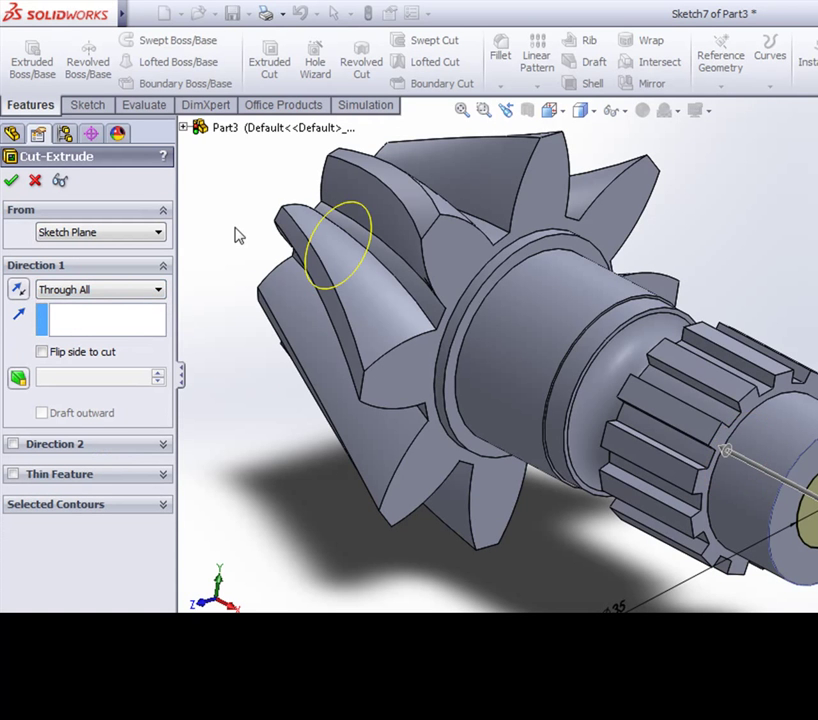
key(Return)
key(ctrl+4)
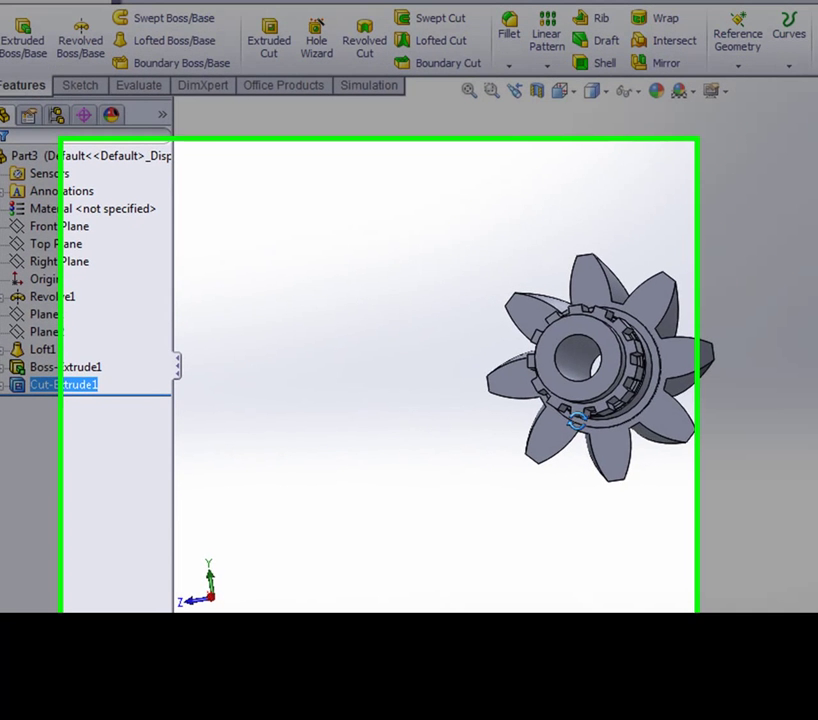
Orbit the part to inspect the bore, then snap to an isometric view
mouse_move(576, 422)
middle_down()
mouse_move(367, 538)
mouse_move(133, 491)
middle_up()
mouse_move(781, 298)
middle_down()
mouse_move(606, 320)
mouse_move(685, 214)
mouse_move(442, 442)
mouse_move(403, 491)
mouse_move(389, 548)
mouse_move(401, 552)
middle_up()
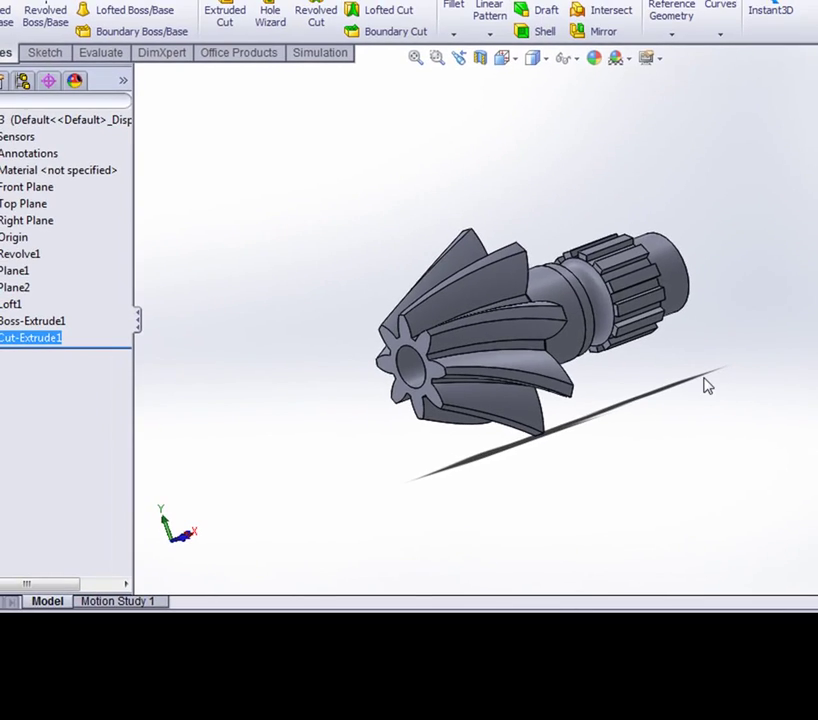
middle_drag(705, 383, 759, 397)
click(507, 63)
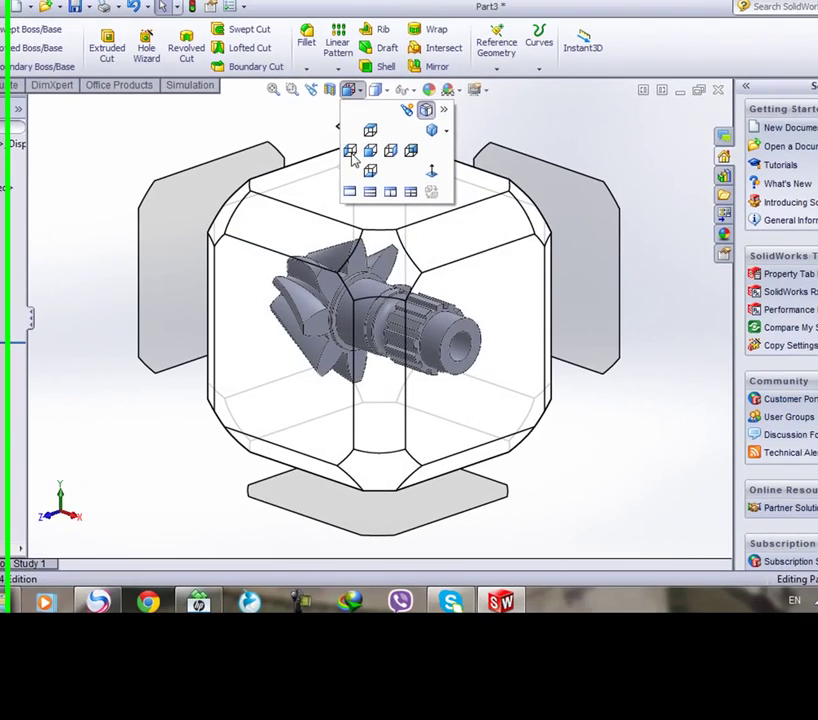